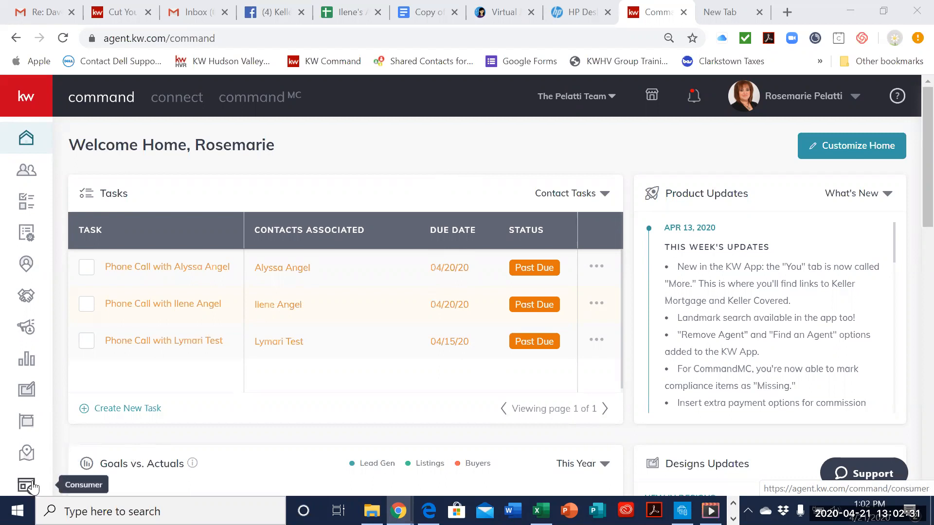
Step: Open the Consumer area and look over its Guide Builder and Landing Pages sections
left_click(30, 486)
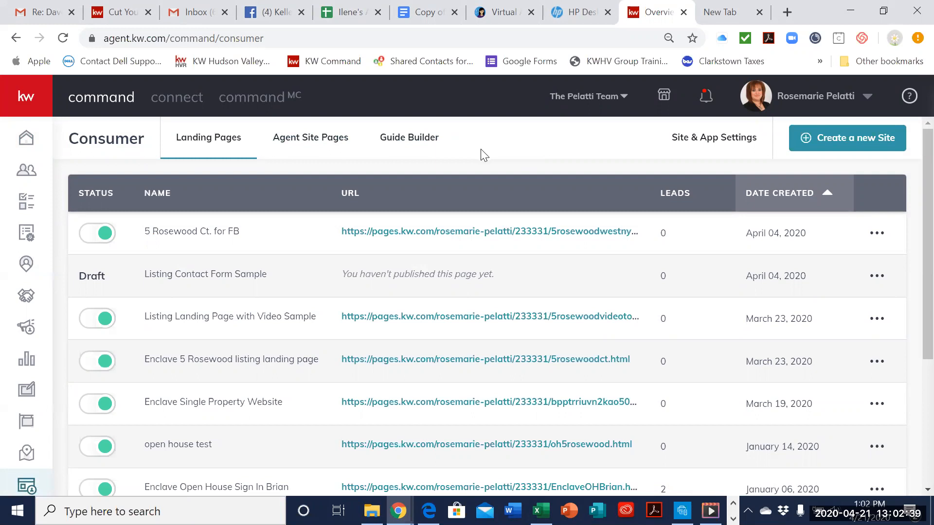
left_click(439, 142)
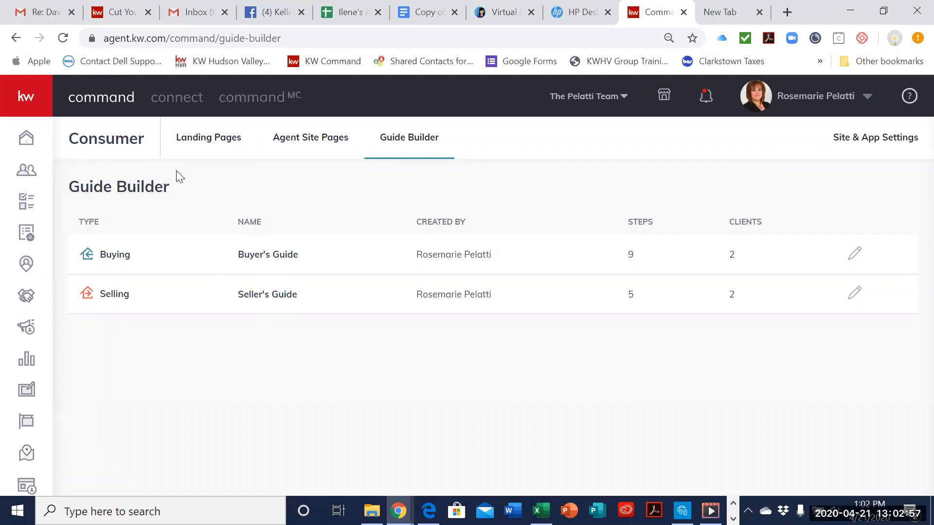
left_click(200, 148)
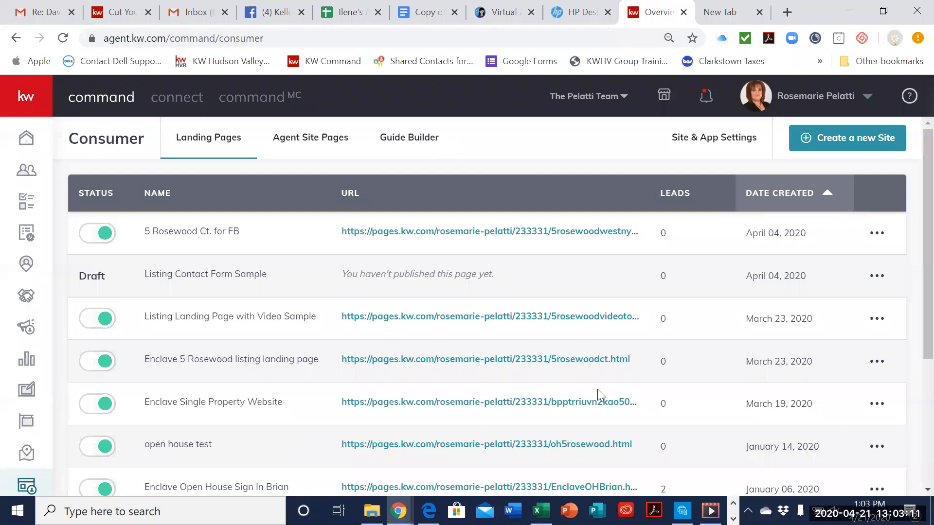
Step: Start configuring the agent site from Agent Site Pages, choosing the new KW Agent Sites as the provider
left_click(333, 145)
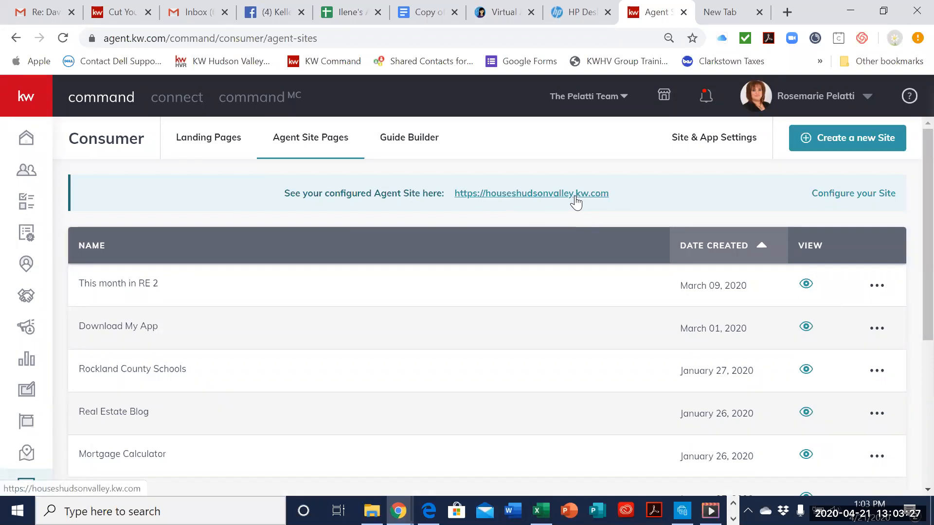
left_click(826, 196)
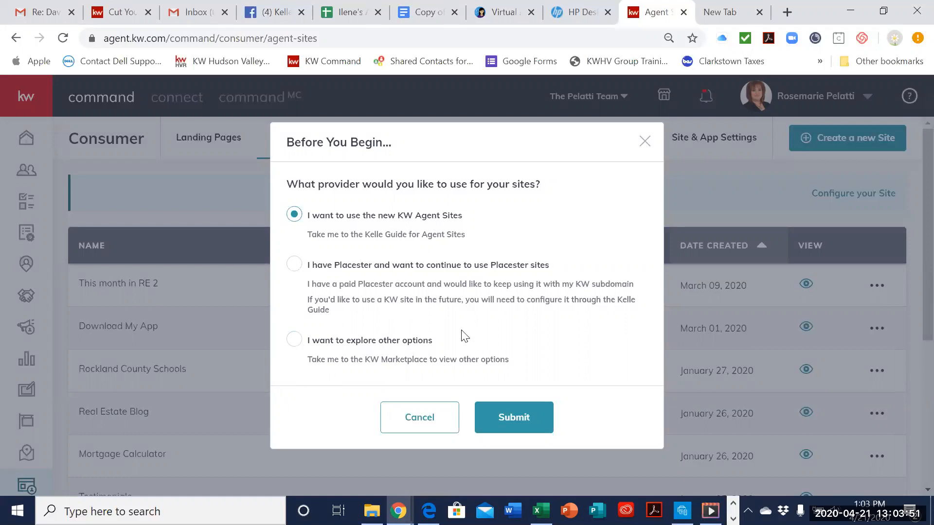
left_click(498, 414)
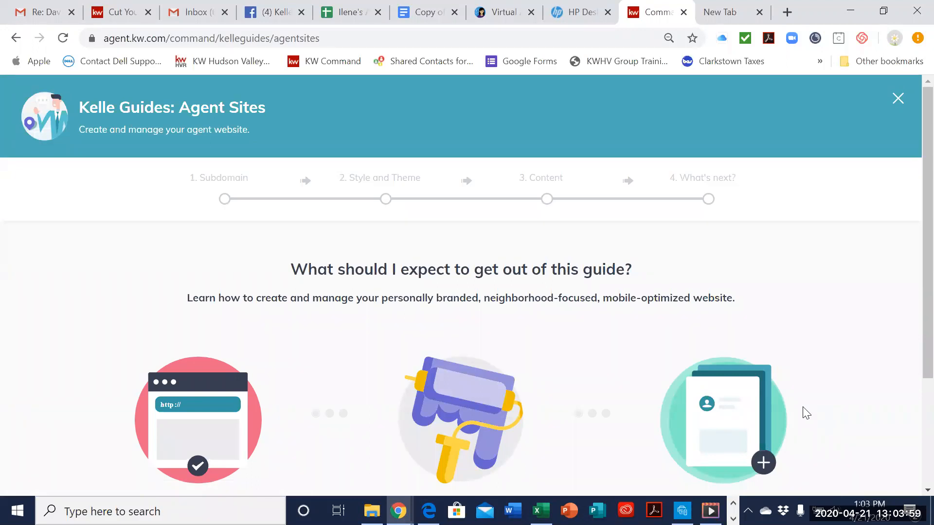
Step: Start the Agent Sites Kelle Guide after reading its introduction, and acknowledge the compliance reminder
scroll(807, 413, "down", 3)
scroll(836, 383, "up", 3)
scroll(533, 313, "down", 3)
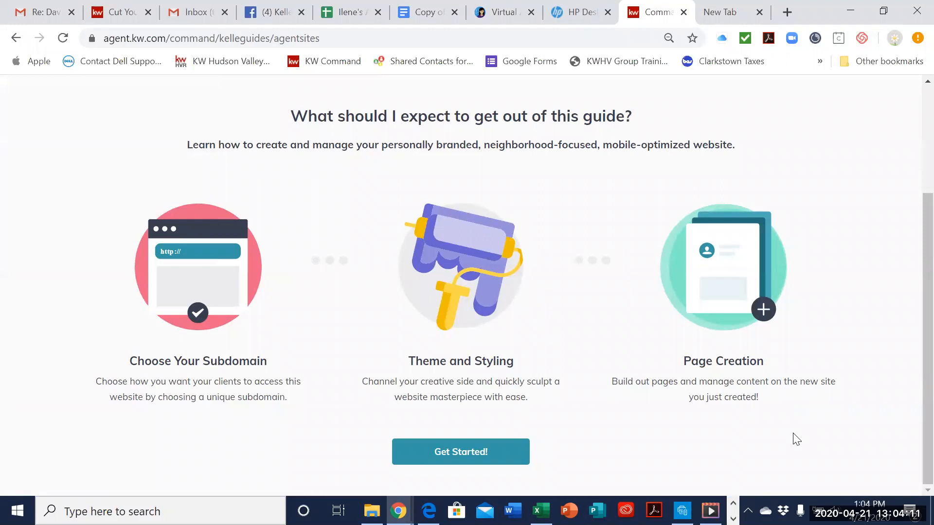
left_click(443, 452)
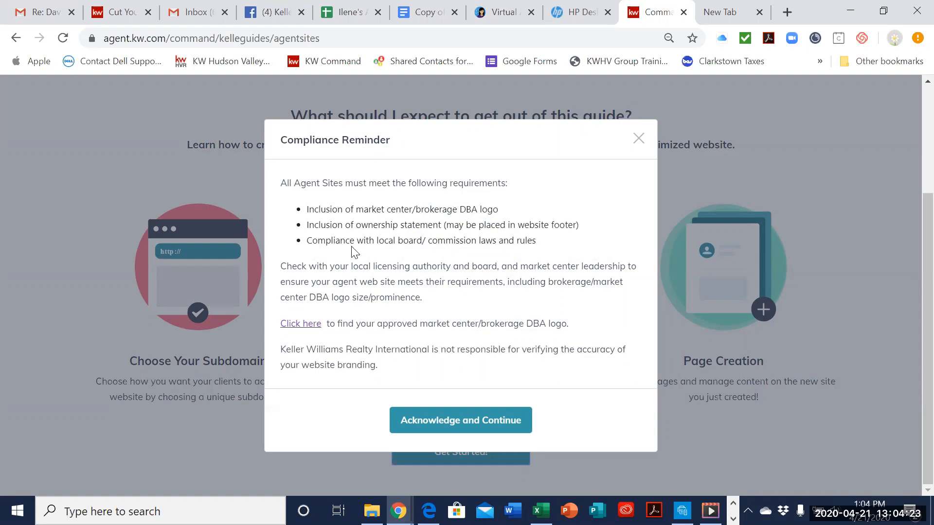
left_click(442, 422)
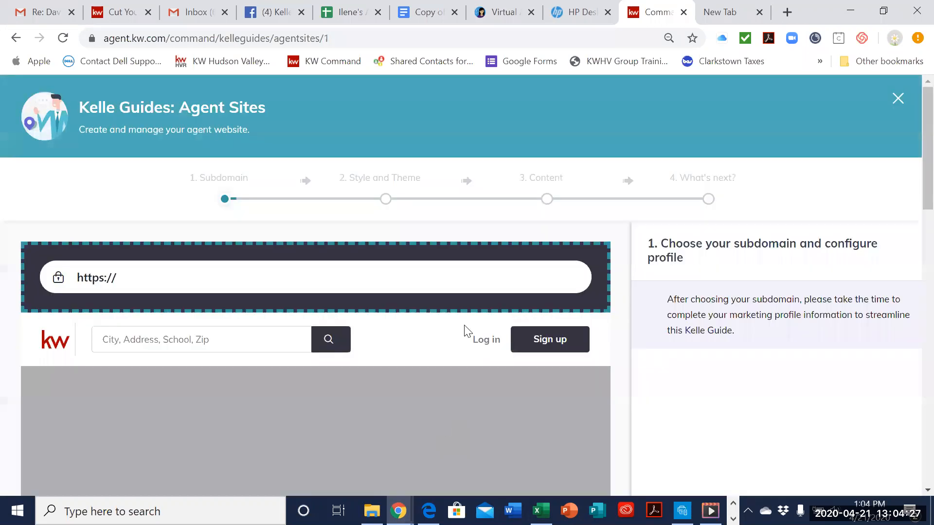
Step: Examine the Subdomain section of the guide's first step, including the naming rules and the site preview
scroll(628, 209, "down", 1)
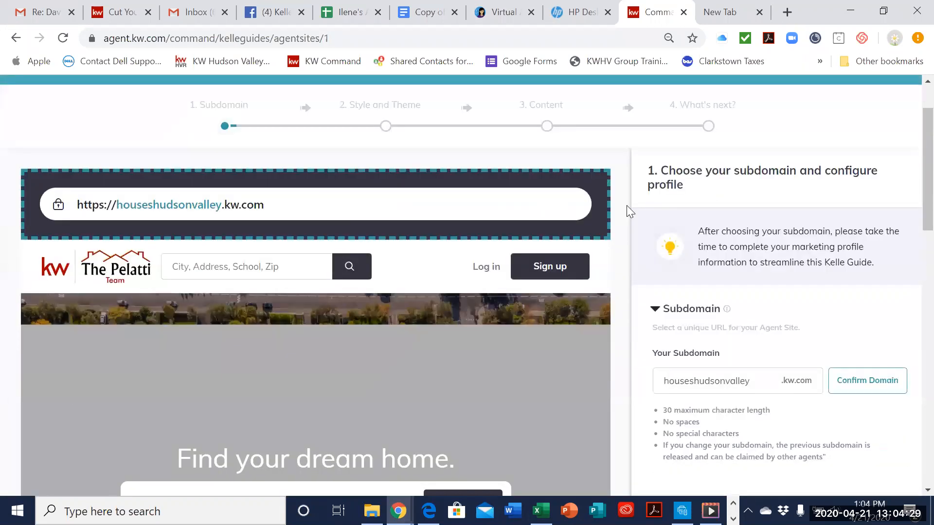
scroll(724, 284, "down", 1)
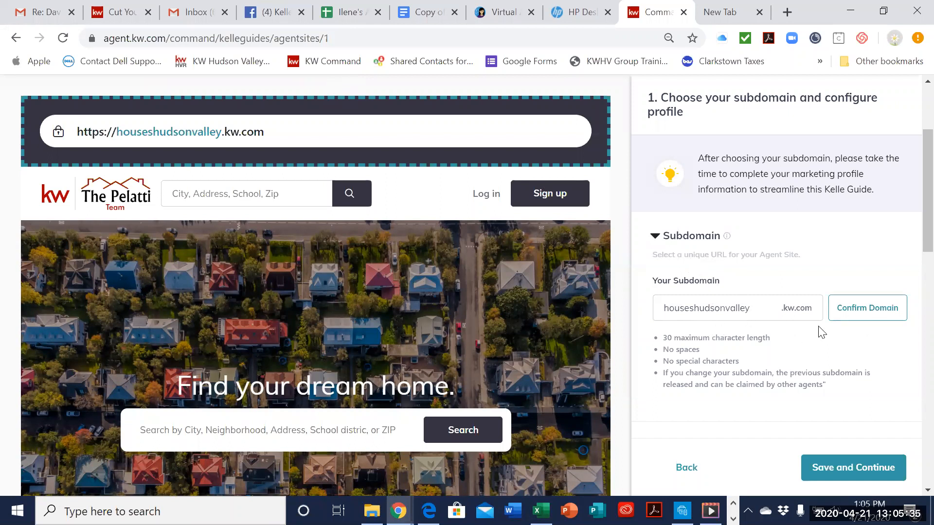
scroll(856, 390, "down", 1)
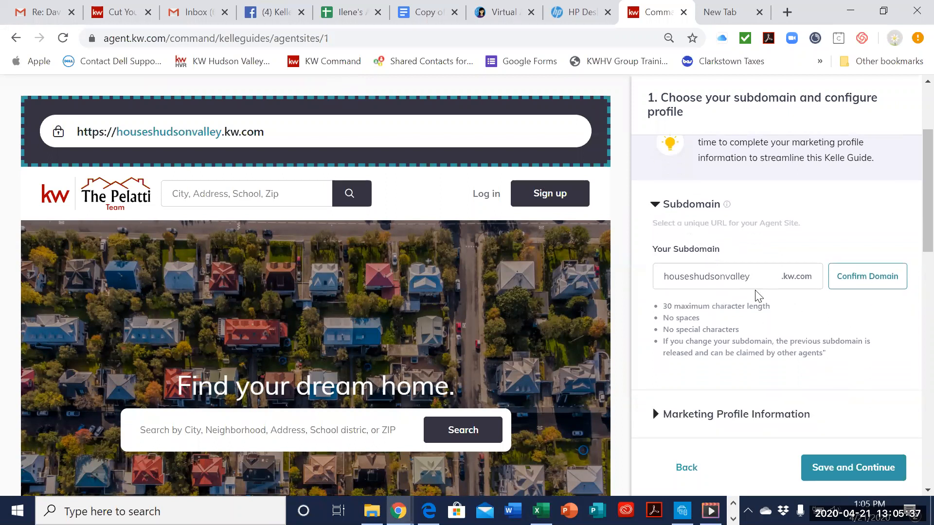
Step: Expand the Marketing Profile Information and examine the name, brokerage address, team name, job title and contact fields
left_click(755, 414)
scroll(776, 316, "down", 2)
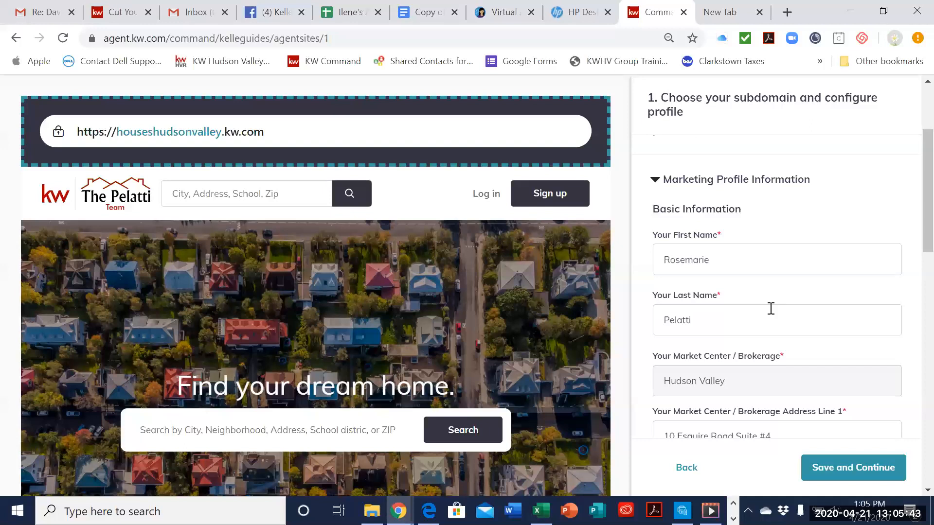
scroll(770, 325, "down", 2)
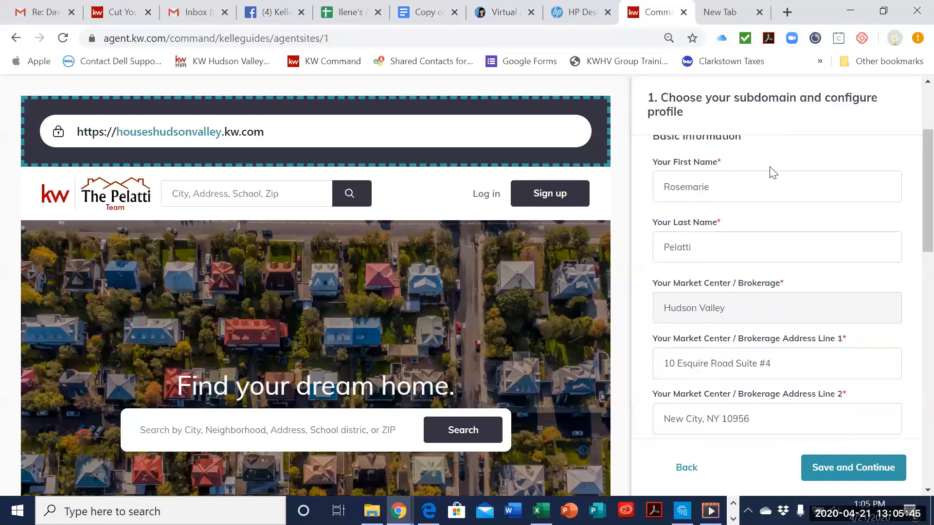
scroll(806, 313, "down", 2)
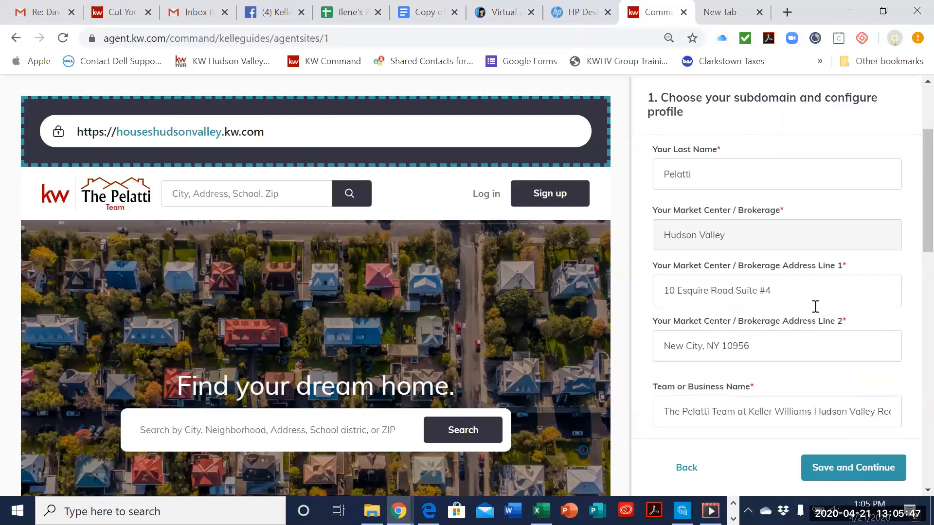
scroll(783, 284, "down", 3)
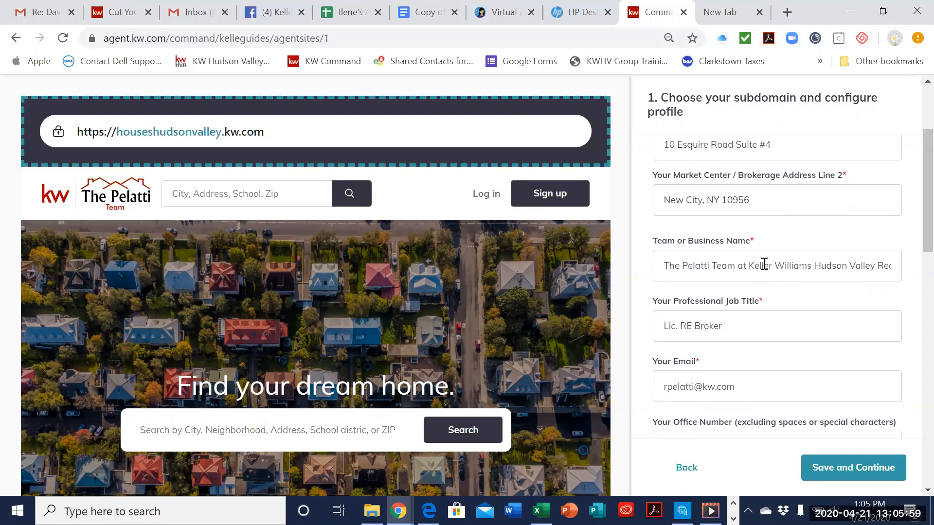
left_click(823, 268)
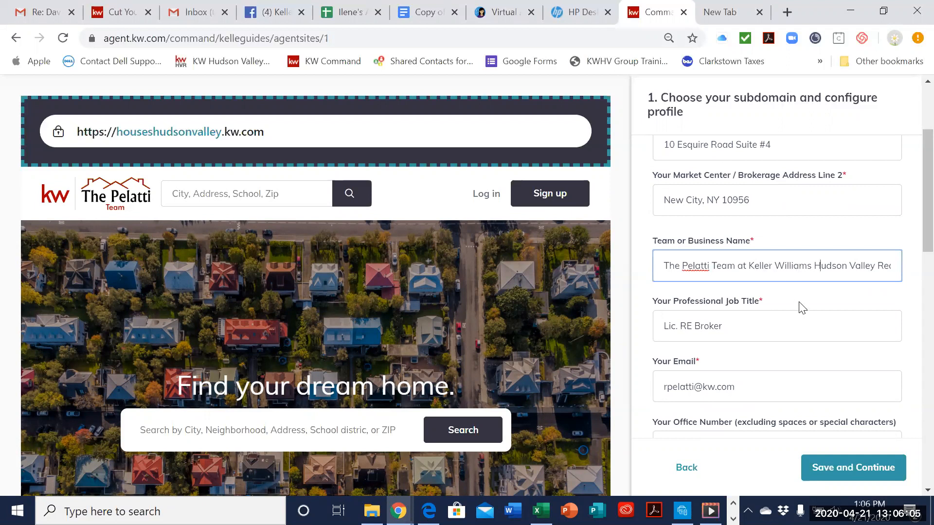
scroll(798, 302, "down", 2)
scroll(778, 290, "down", 2)
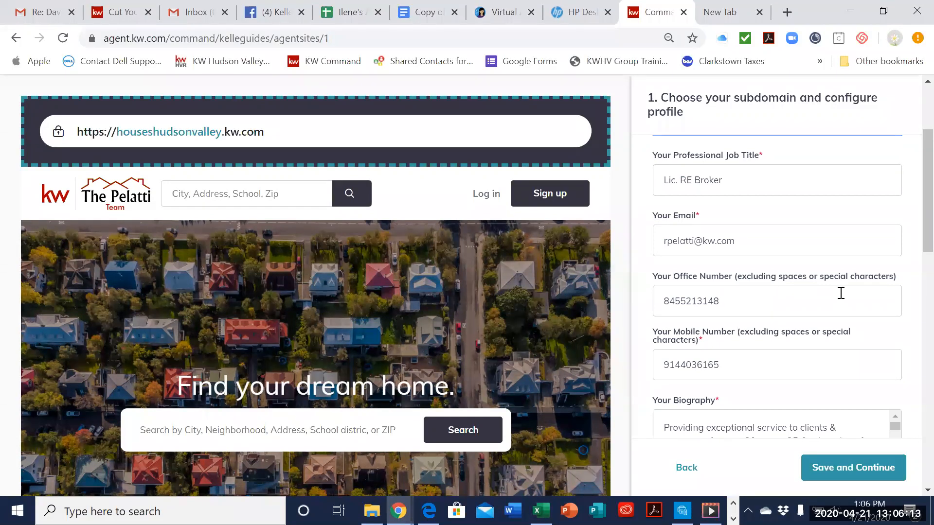
scroll(801, 366, "down", 5)
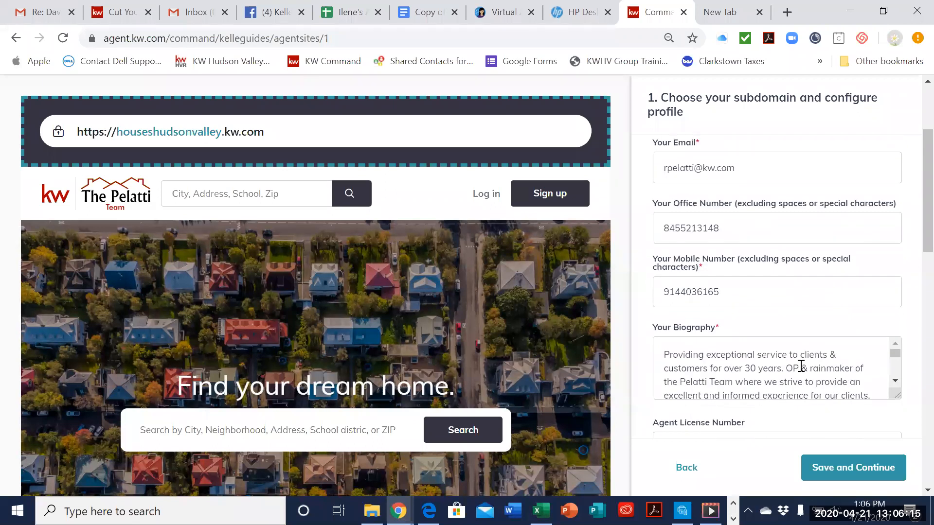
Step: Examine the profile's biography, agent license number, compliance footer text and brokerage license fields, rechecking the basic information
scroll(819, 354, "up", 3)
scroll(818, 384, "down", 3)
scroll(912, 334, "down", 3)
scroll(914, 336, "down", 1)
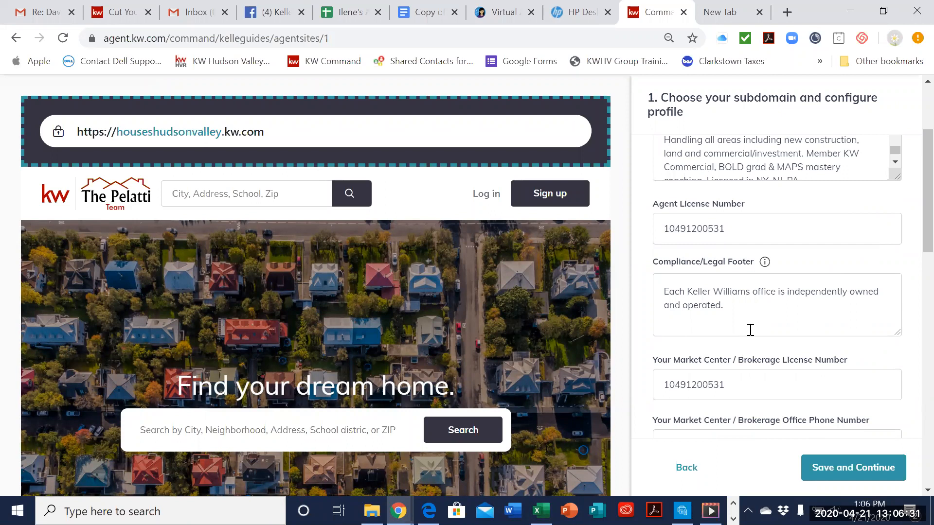
scroll(749, 325, "down", 2)
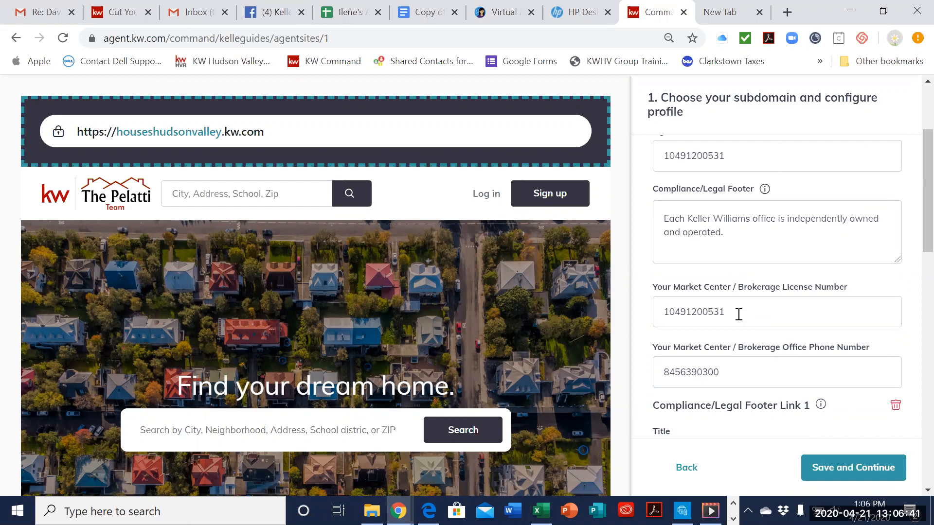
scroll(740, 307, "up", 3)
scroll(742, 298, "up", 10)
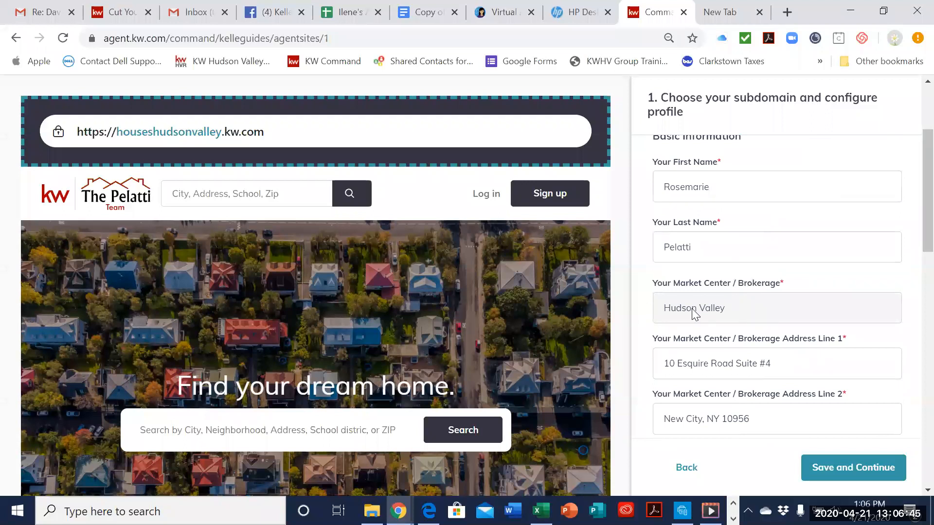
scroll(709, 310, "down", 10)
scroll(744, 321, "down", 1)
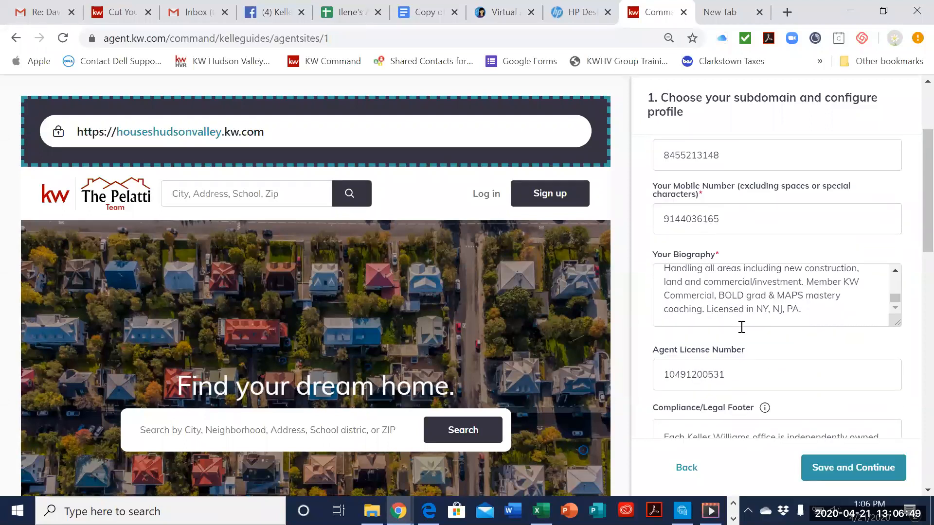
scroll(767, 343, "down", 4)
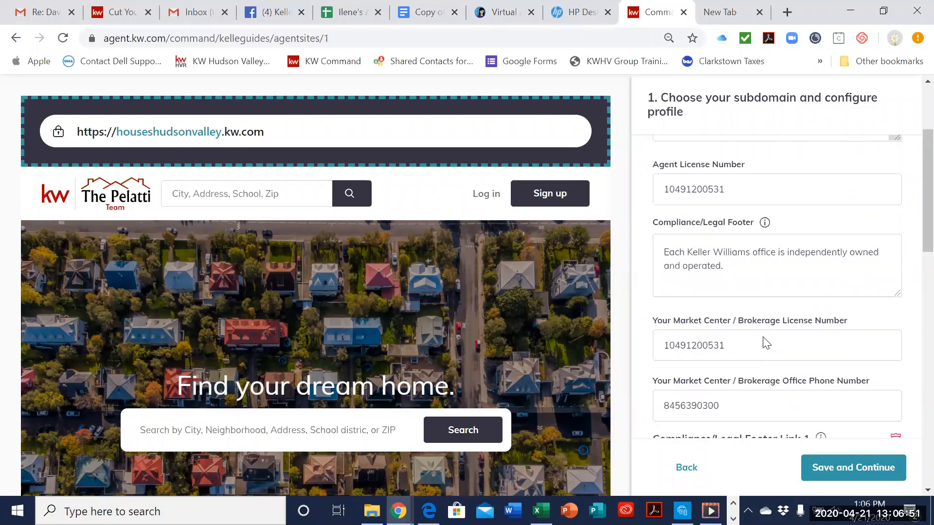
scroll(766, 343, "down", 1)
scroll(763, 342, "up", 3)
mouse_move(765, 335)
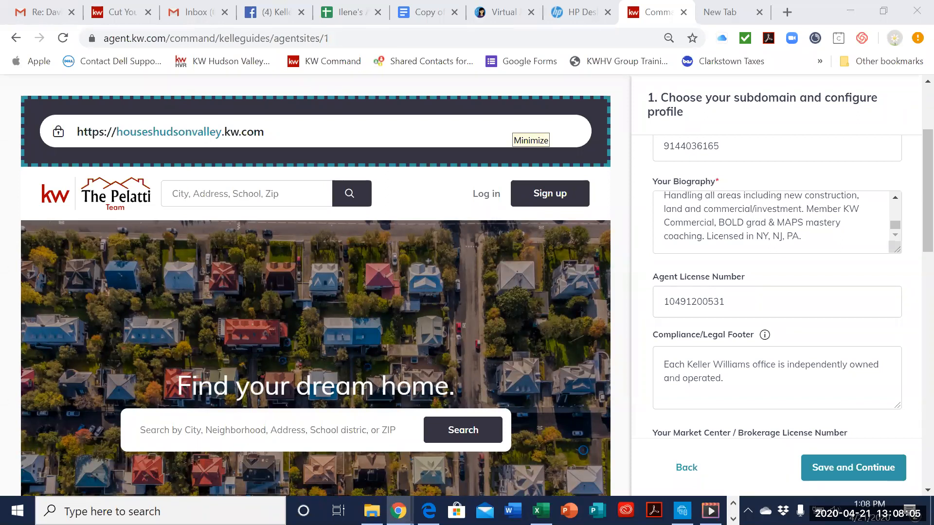
Step: Examine the brokerage phone, first compliance footer link and legal footer image fields, selecting the link's URL for reference
scroll(784, 366, "down", 3)
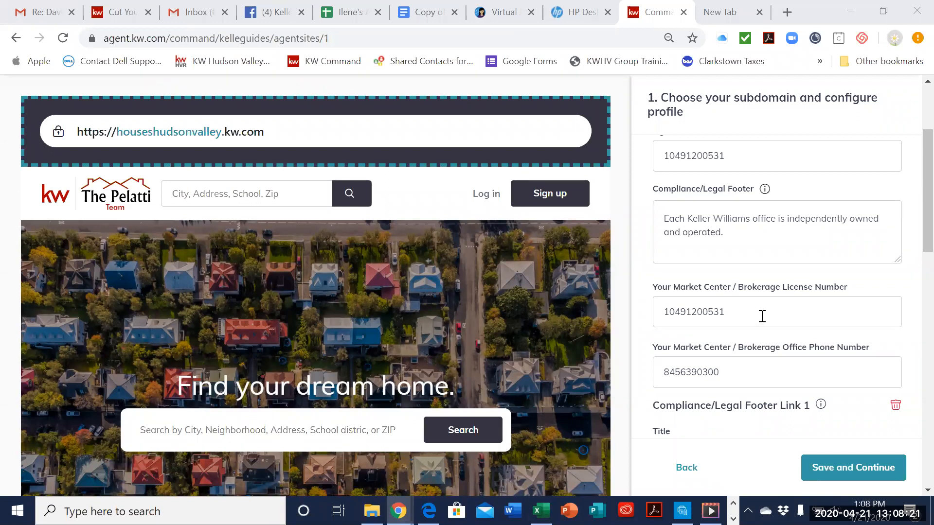
scroll(755, 365, "down", 2)
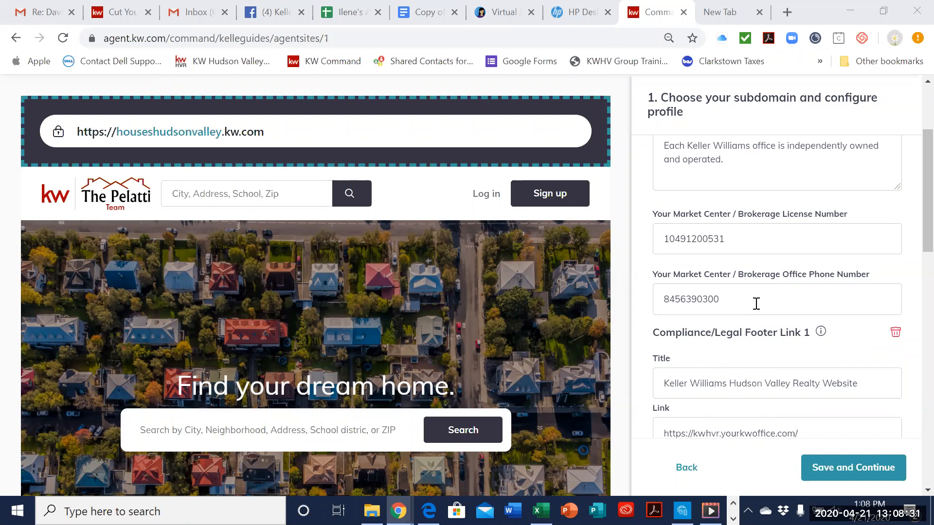
scroll(755, 304, "down", 1)
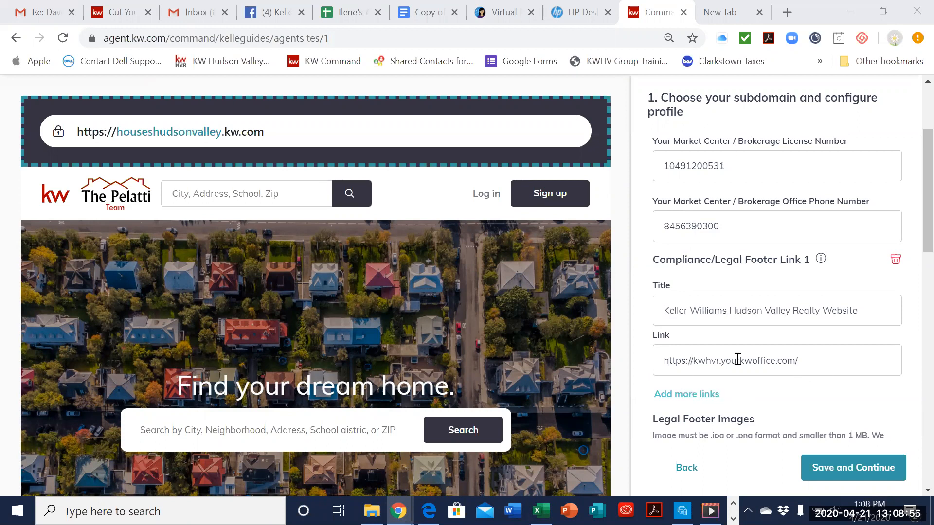
left_click_drag(813, 360, 657, 365)
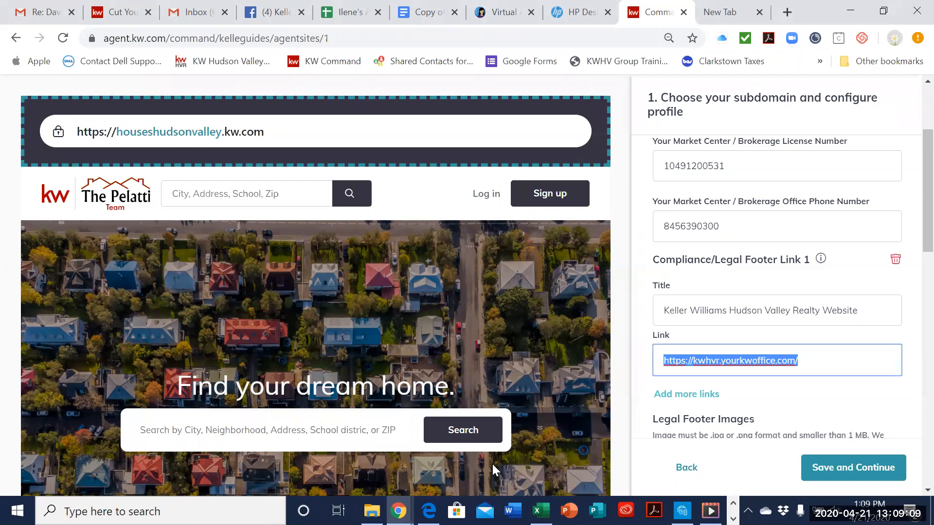
left_click(748, 271)
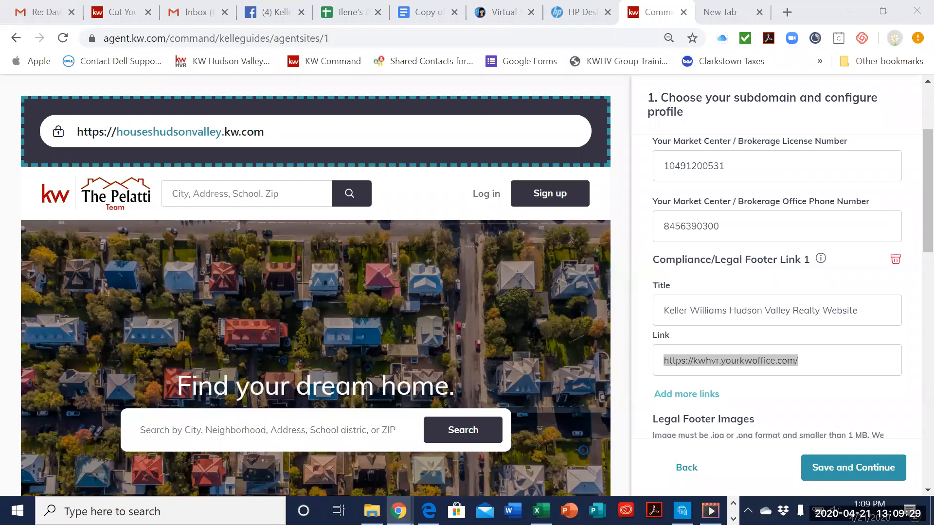
scroll(830, 354, "down", 3)
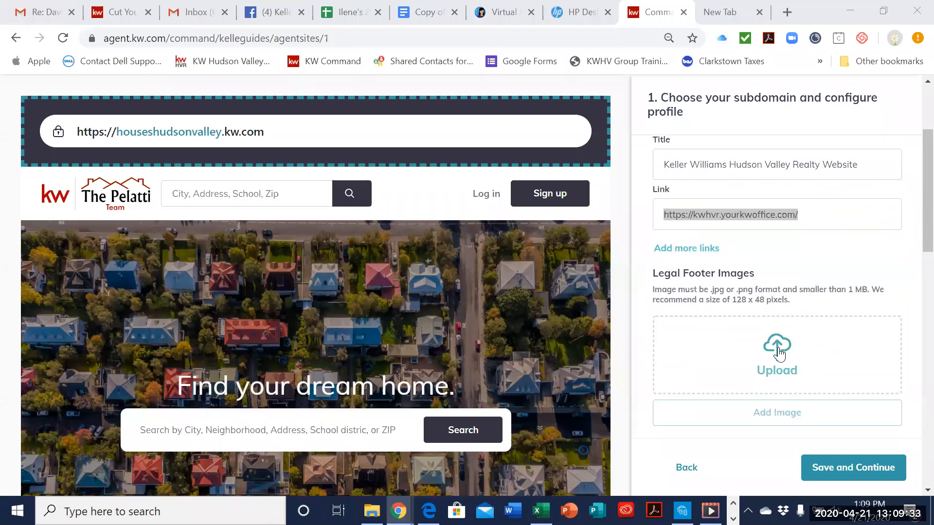
left_click(818, 276)
Step: Examine the Imagery section's profile picture, brokerage logo and team logo, and the Social Media link fields
scroll(818, 278, "down", 6)
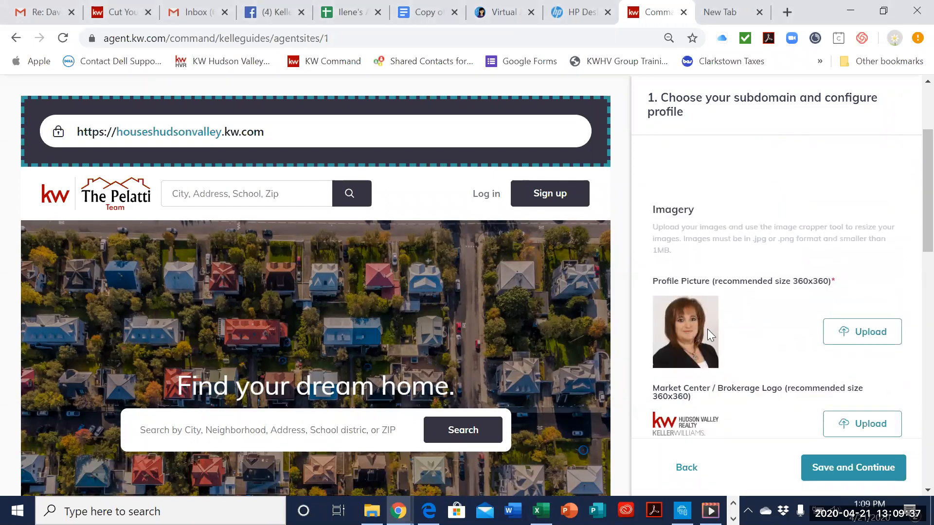
scroll(731, 338, "down", 3)
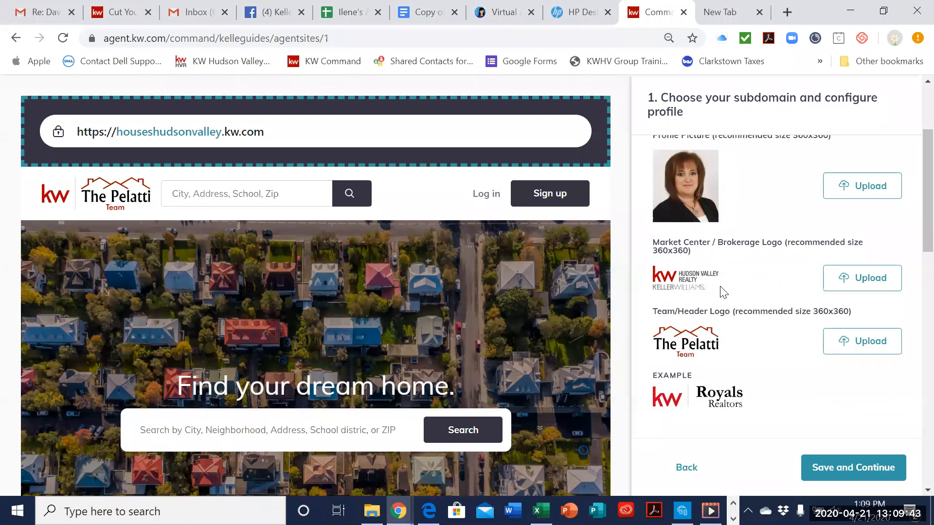
scroll(720, 287, "down", 2)
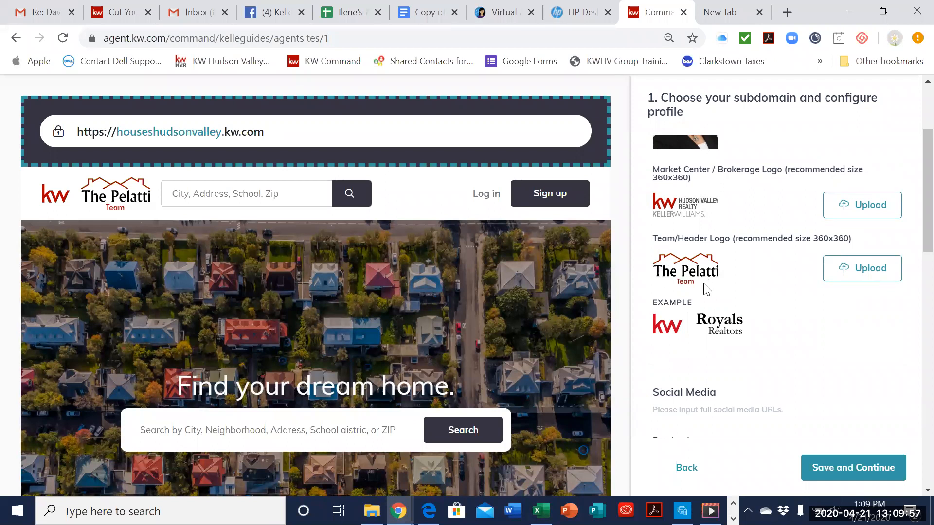
scroll(707, 288, "down", 3)
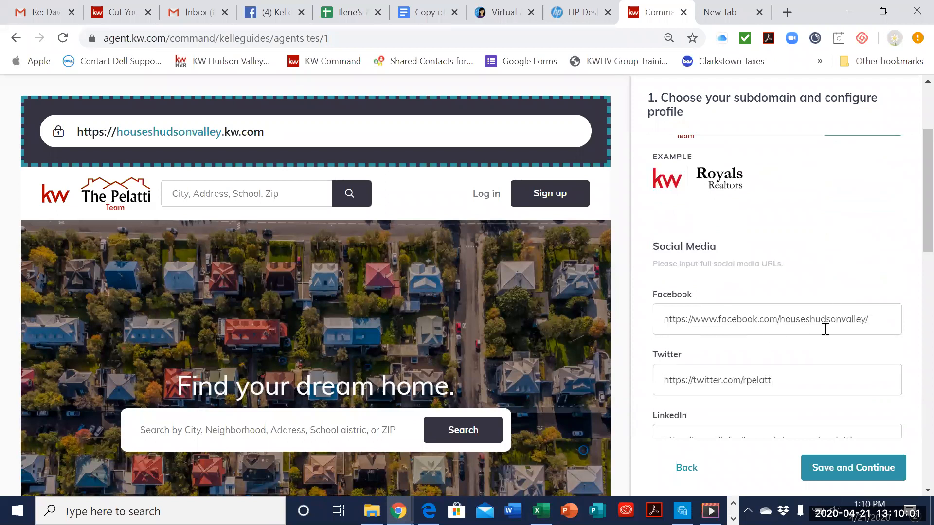
Step: Examine the Social Media URL fields and the KW App Link, and save the profile to continue to Style And Theme
scroll(803, 383, "down", 1)
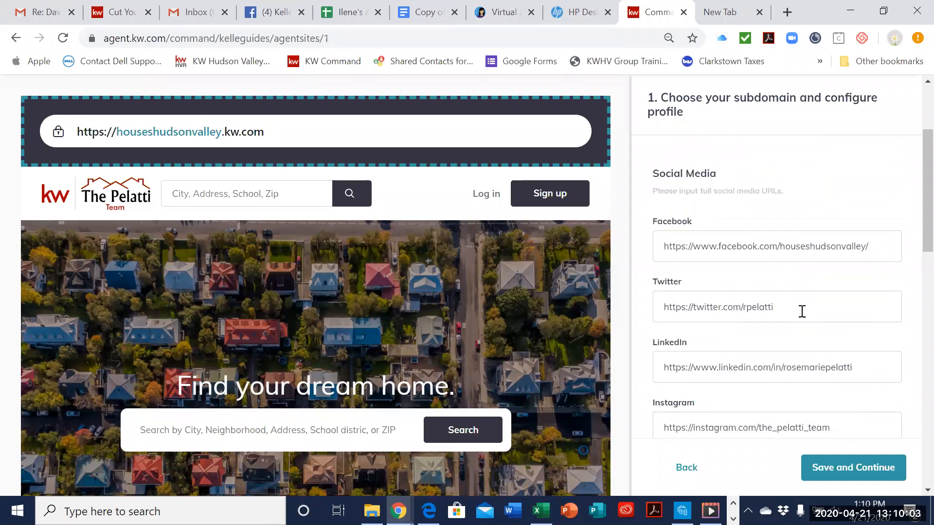
scroll(738, 365, "down", 3)
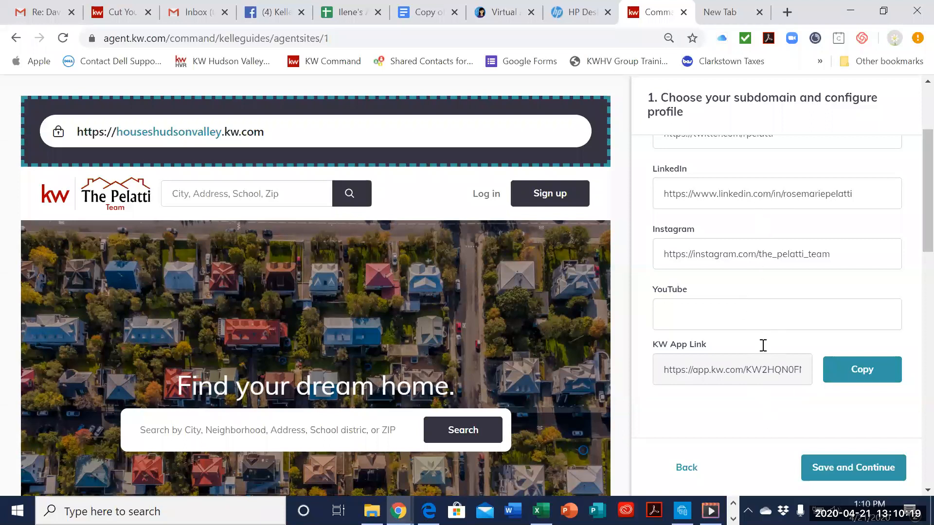
left_click(884, 474)
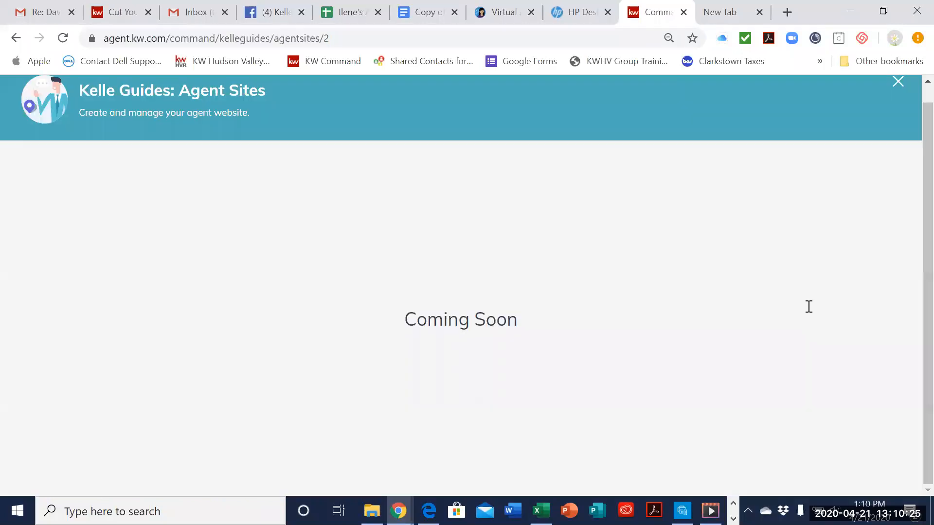
Step: Try the KW Dark Theme for the site and reselect the KW Red Theme
scroll(850, 215, "down", 3)
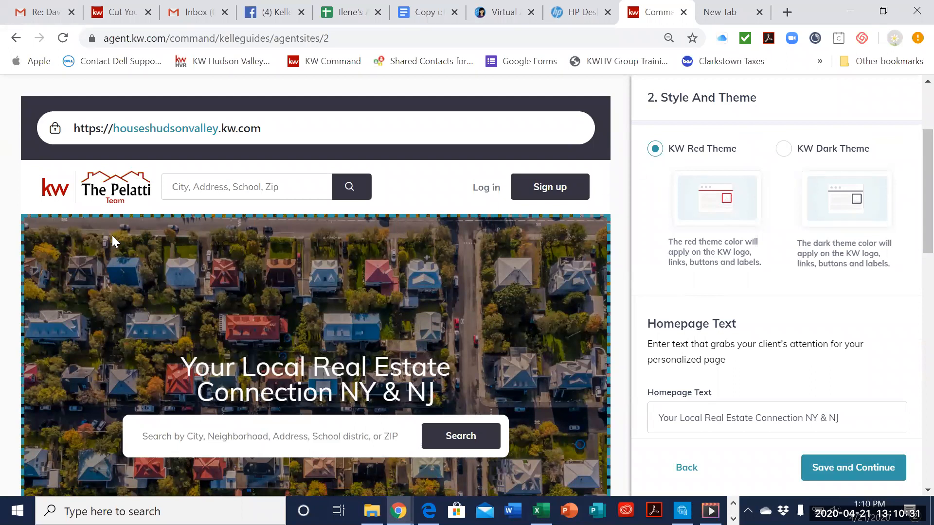
left_click(784, 153)
left_click(655, 155)
Step: Examine the Homepage Text field and how its wording appears in the site preview
scroll(765, 334, "down", 2)
scroll(764, 334, "down", 2)
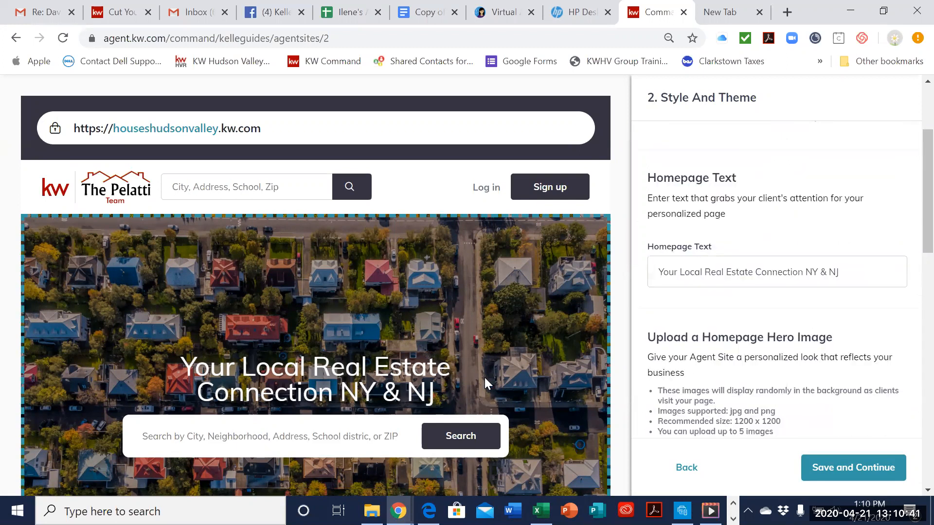
scroll(485, 378, "down", 2)
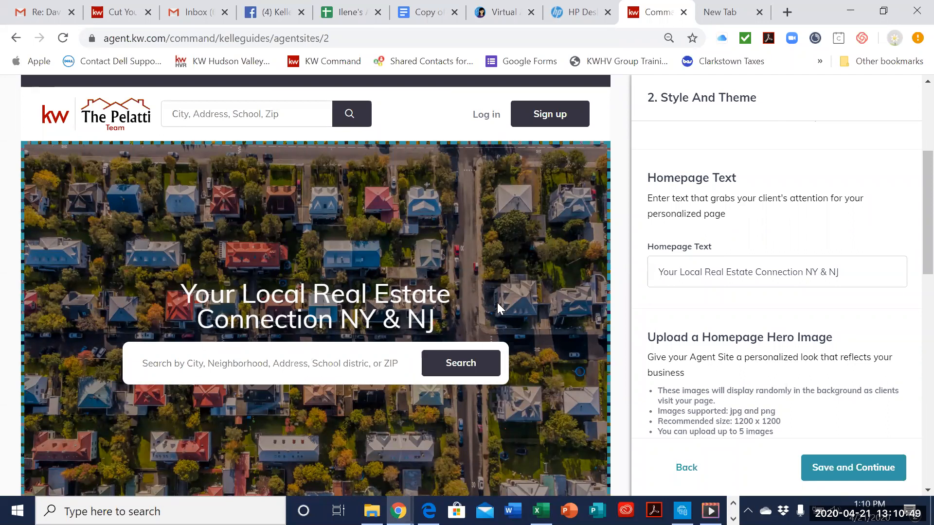
left_click(882, 268)
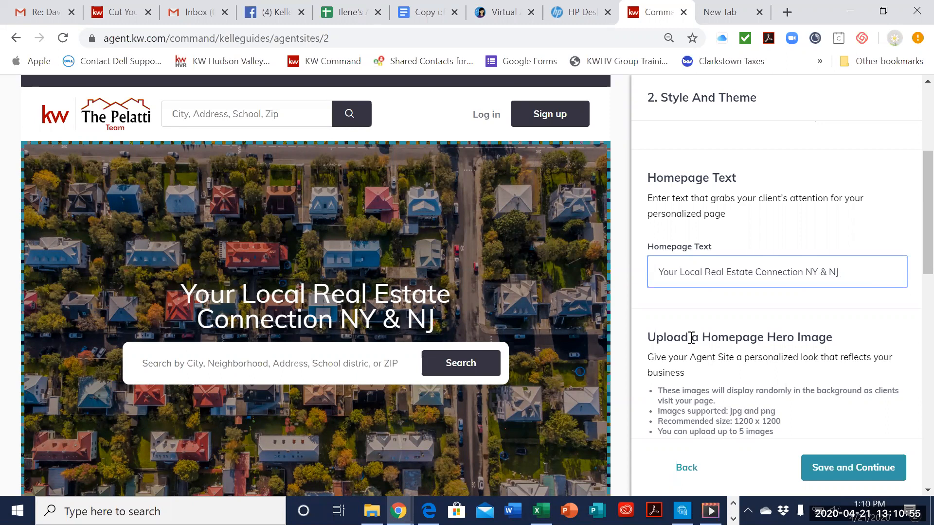
Step: Examine the Homepage Hero Image upload requirements and the hero image already uploaded
scroll(700, 370, "down", 5)
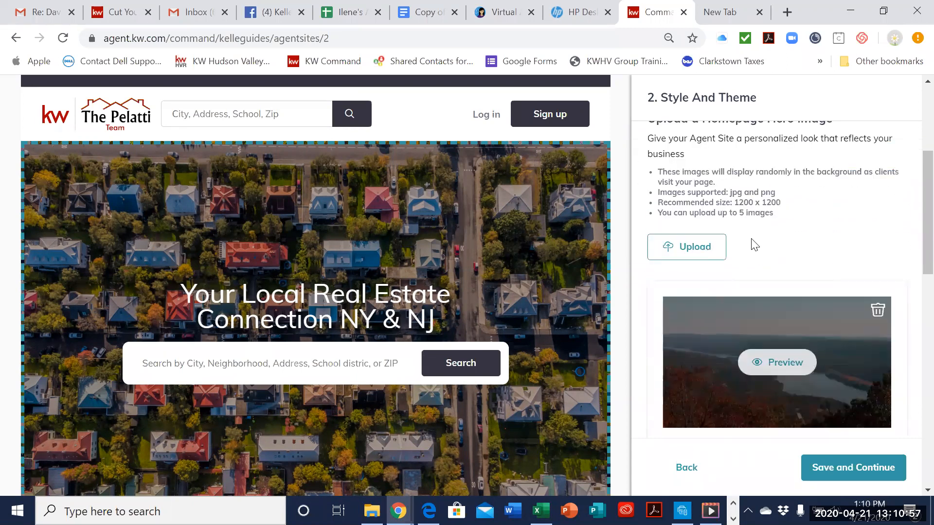
scroll(754, 244, "up", 2)
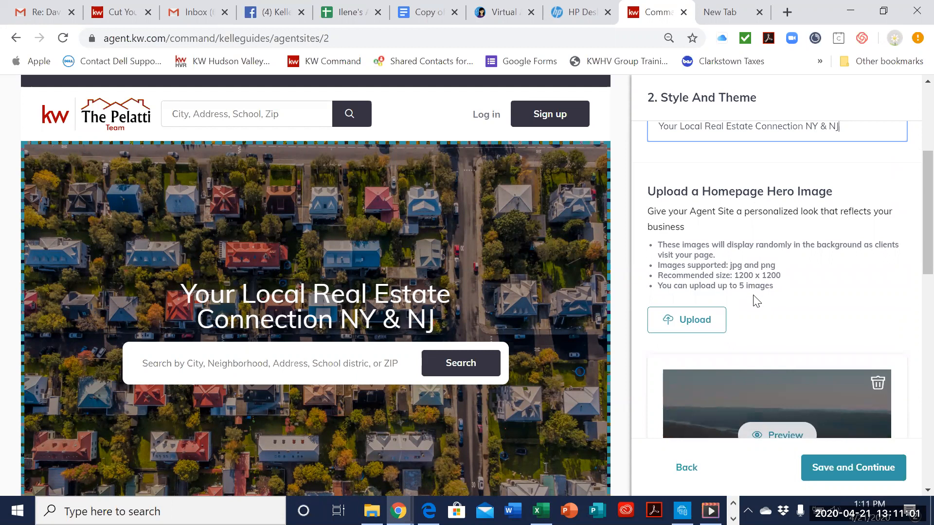
scroll(755, 301, "down", 2)
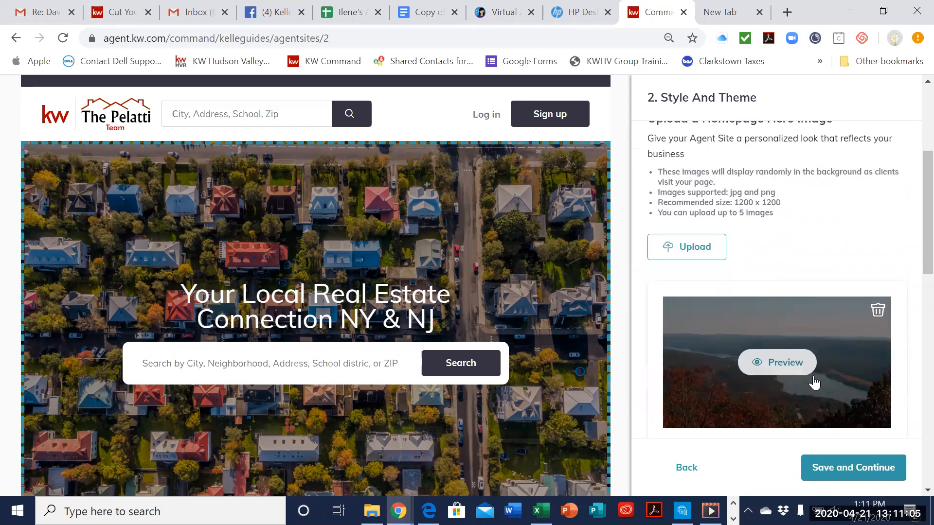
scroll(818, 387, "down", 1)
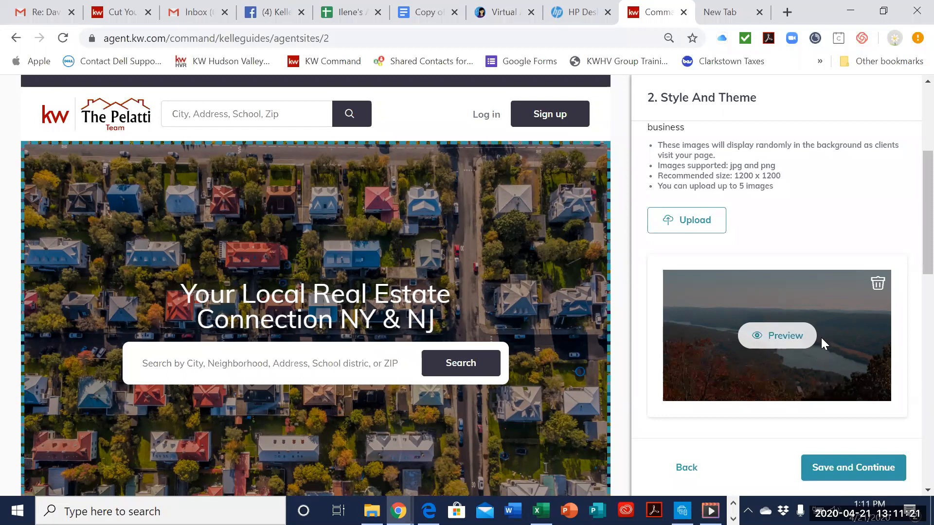
scroll(836, 355, "up", 1)
scroll(837, 361, "down", 1)
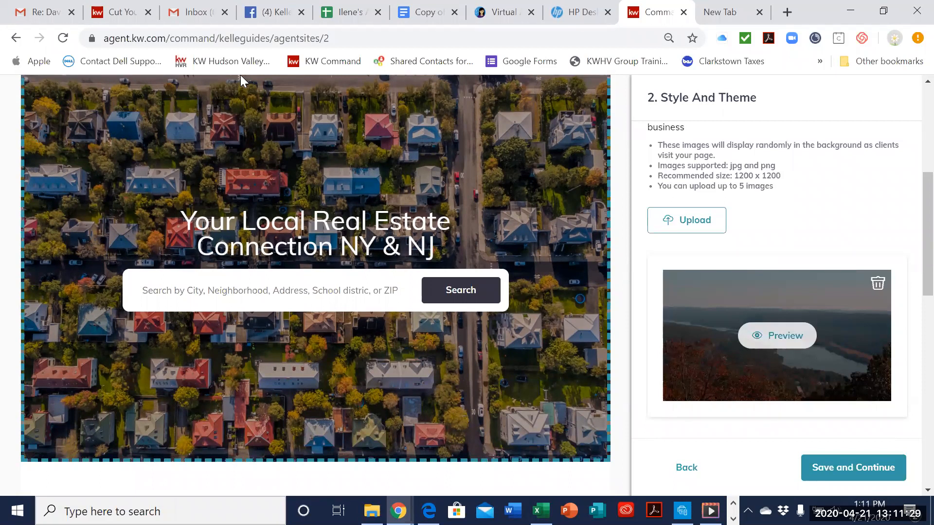
Step: Open the live site houseshudsonvalley.kw.com in the empty browser tab and view its homepage hero image and header
left_click(721, 13)
key("BackSpace")
key("BackSpace")
key("BackSpace")
key("BackSpace")
key("BackSpace")
key("BackSpace")
key("BackSpace")
key("BackSpace")
key("BackSpace")
key("BackSpace")
key("BackSpace")
key("BackSpace")
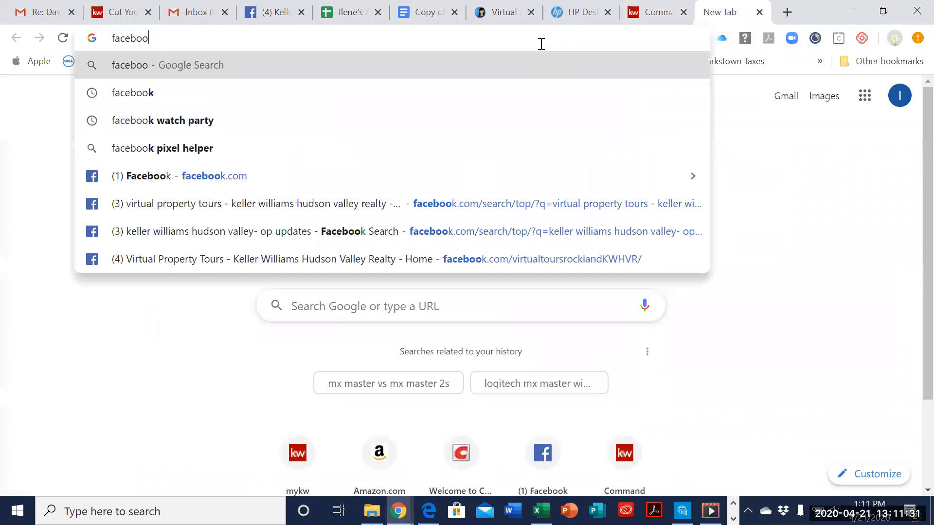
type("houseshudsonvalley.kw.com")
key("Return")
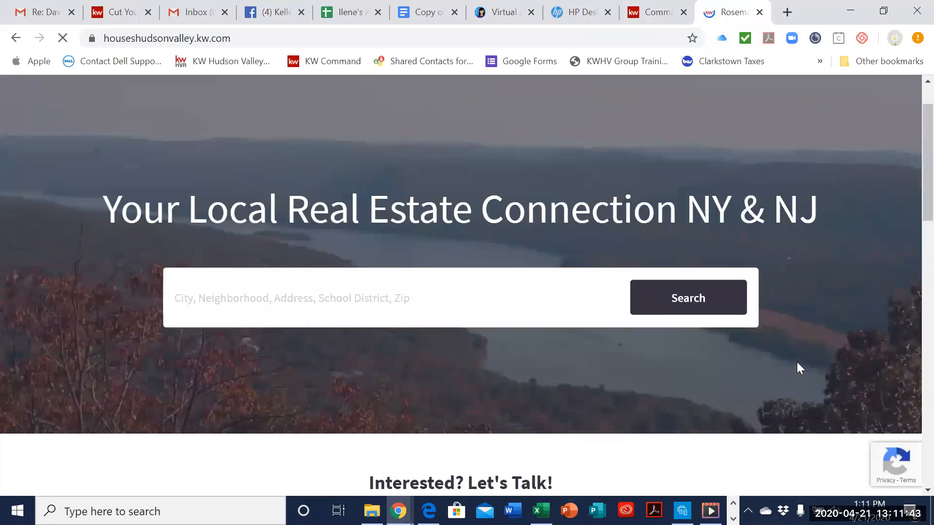
scroll(636, 241, "down", 5)
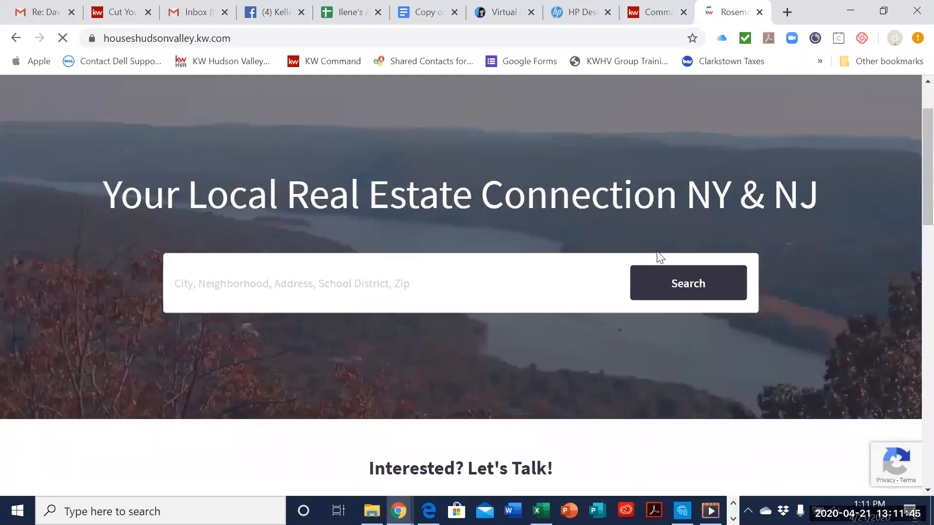
scroll(657, 251, "up", 2)
scroll(657, 251, "up", 4)
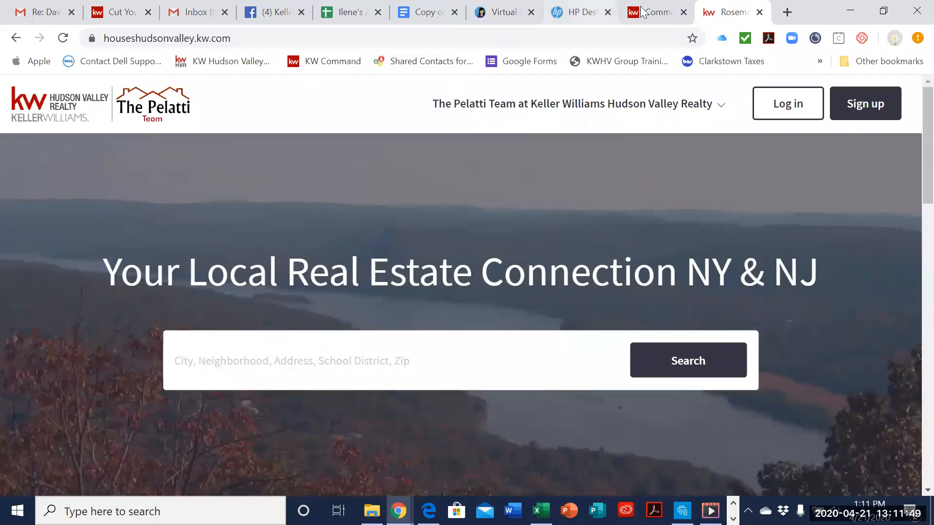
Step: Return to the Kelle Guide, review the homepage preview down to its footer, and save the Style And Theme settings to continue
key("ctrl+Page_Up")
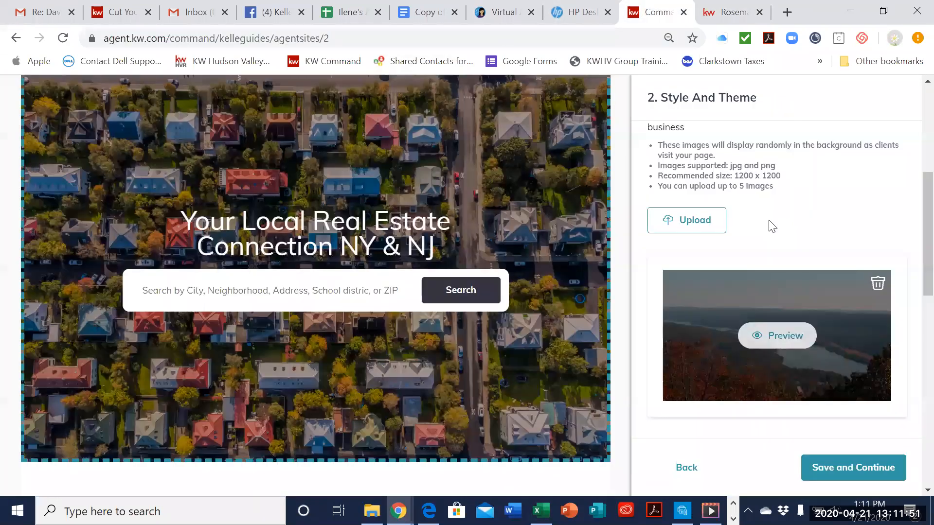
scroll(568, 428, "down", 3)
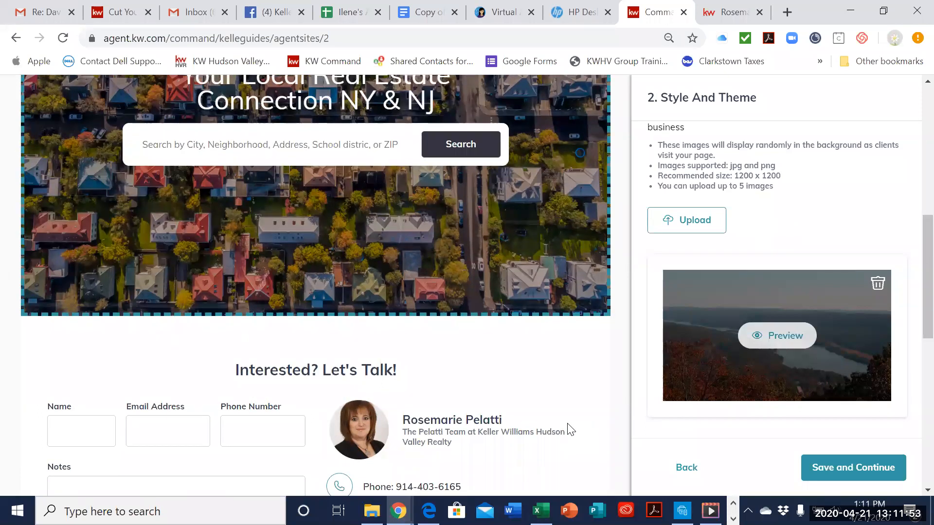
scroll(830, 302, "down", 10)
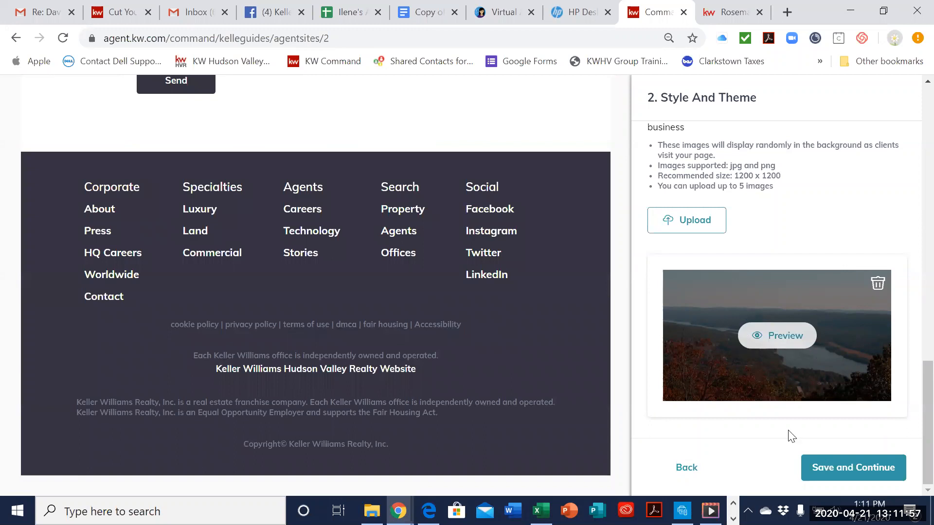
left_click(809, 470)
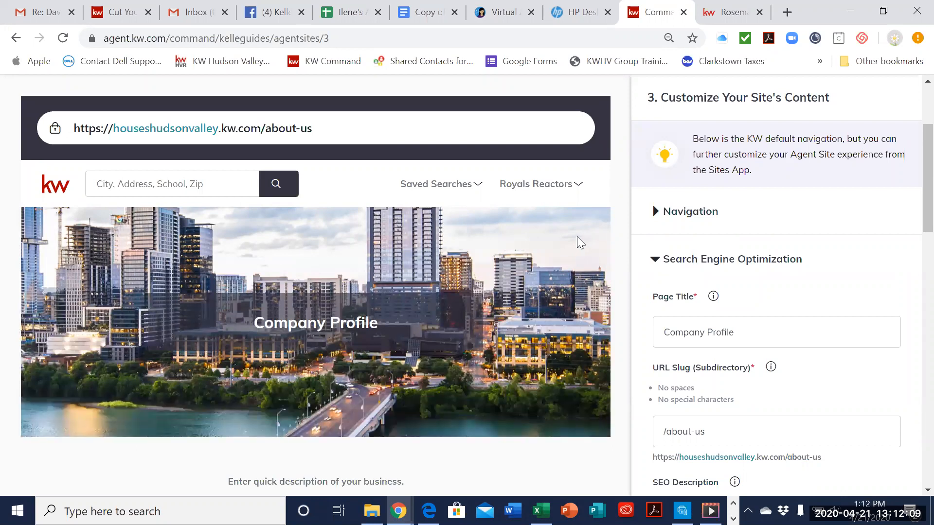
Step: Expand the Navigation and Search Engine Optimization sections in turn and examine the default pages and the Company Profile's SEO fields
left_click(712, 222)
scroll(817, 241, "down", 1)
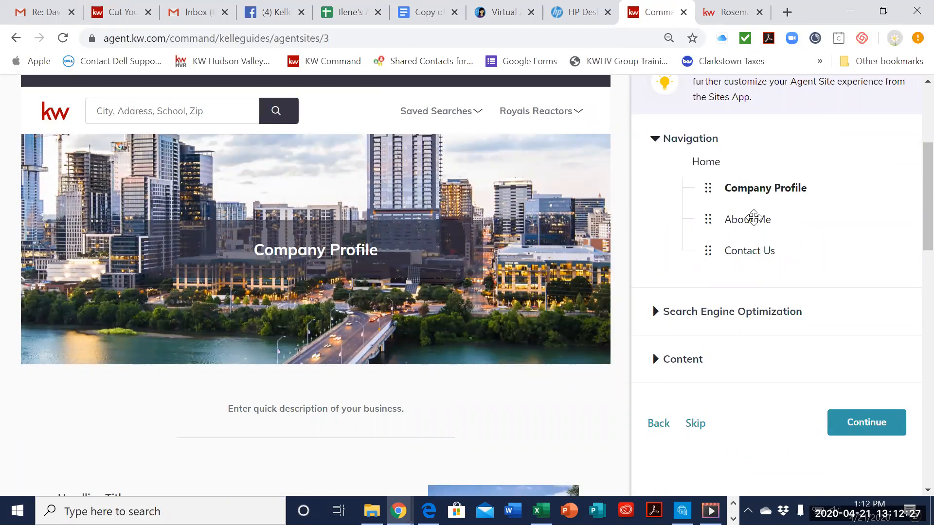
mouse_move(744, 185)
left_mouse_down()
mouse_move(755, 209)
mouse_move(753, 176)
mouse_move(752, 216)
mouse_move(751, 179)
mouse_move(755, 186)
left_mouse_up()
scroll(854, 206, "down", 1)
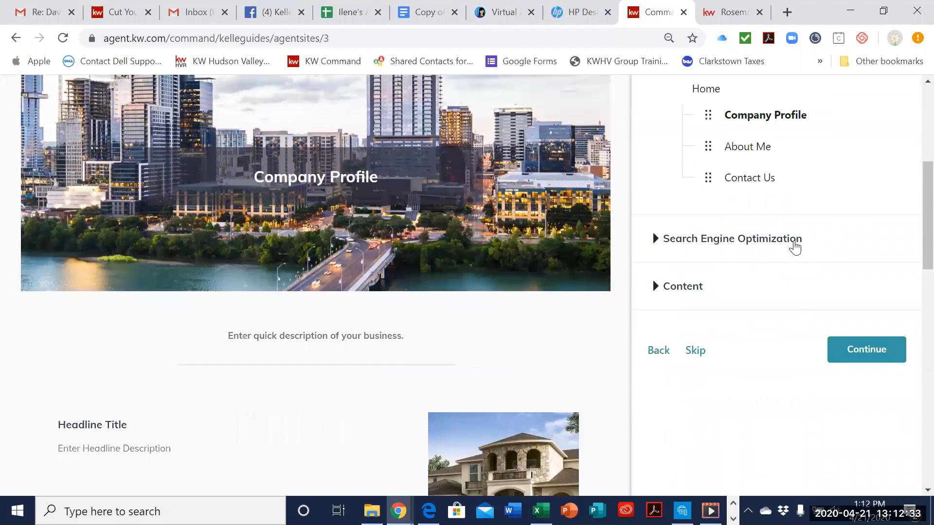
left_click(794, 245)
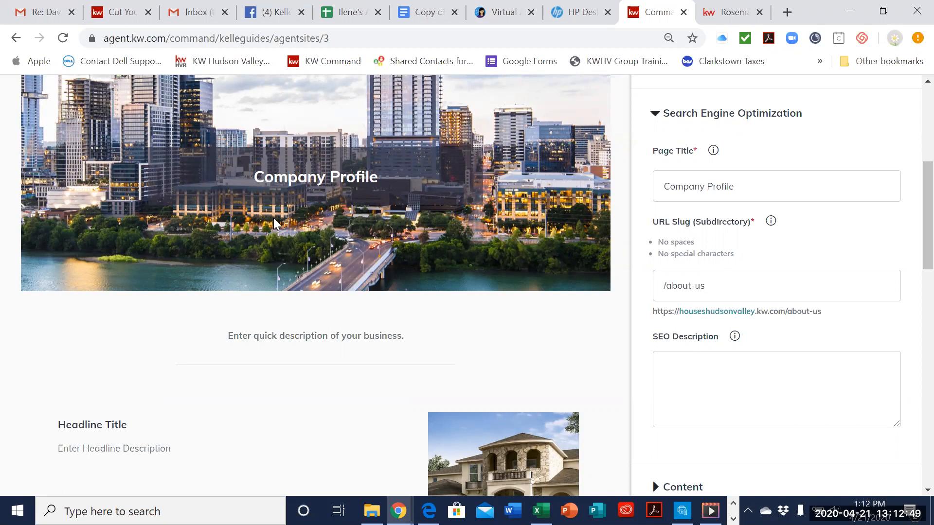
scroll(489, 217, "up", 2)
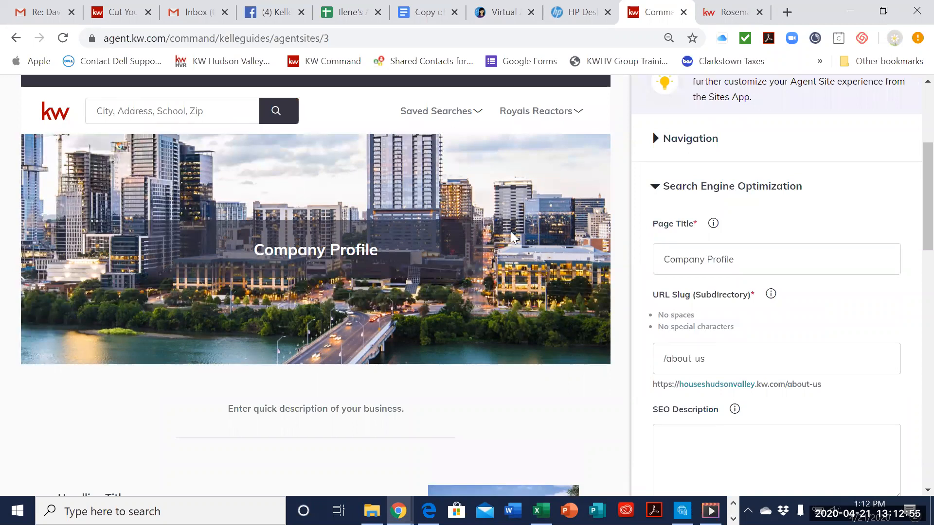
Step: Switch to the live site and open the team's about page from its site menu to check the page's URL
left_click(730, 13)
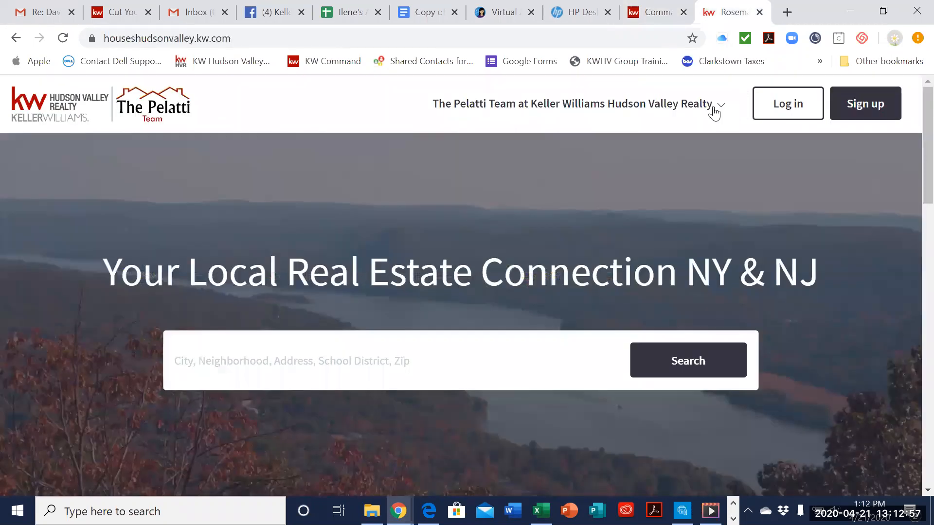
left_click(714, 113)
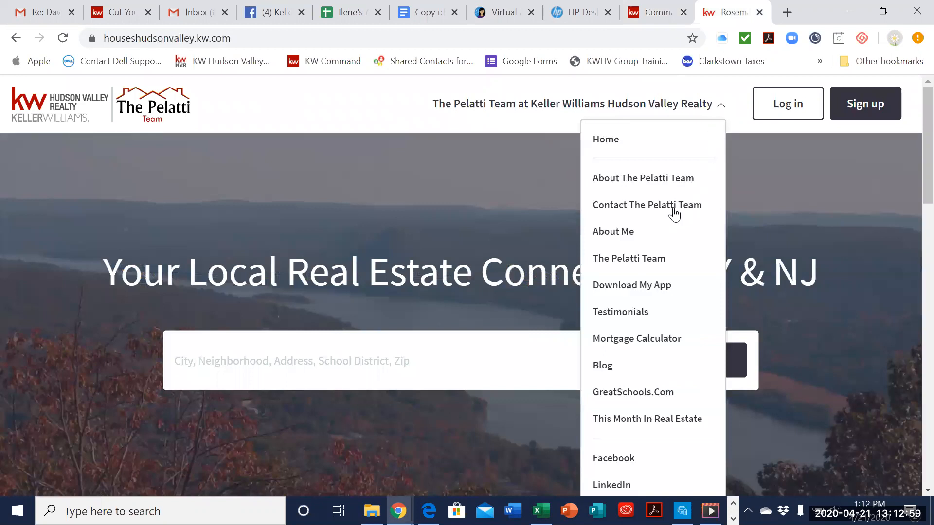
left_click(683, 185)
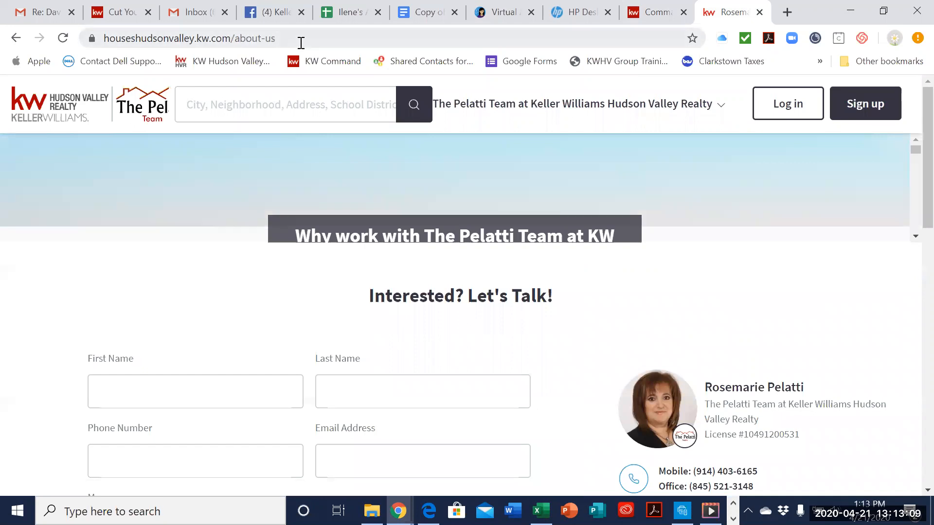
Step: Return to the Kelle Guide and examine the Company Profile's URL slug and the SEO Description field with its explanation
left_click(654, 12)
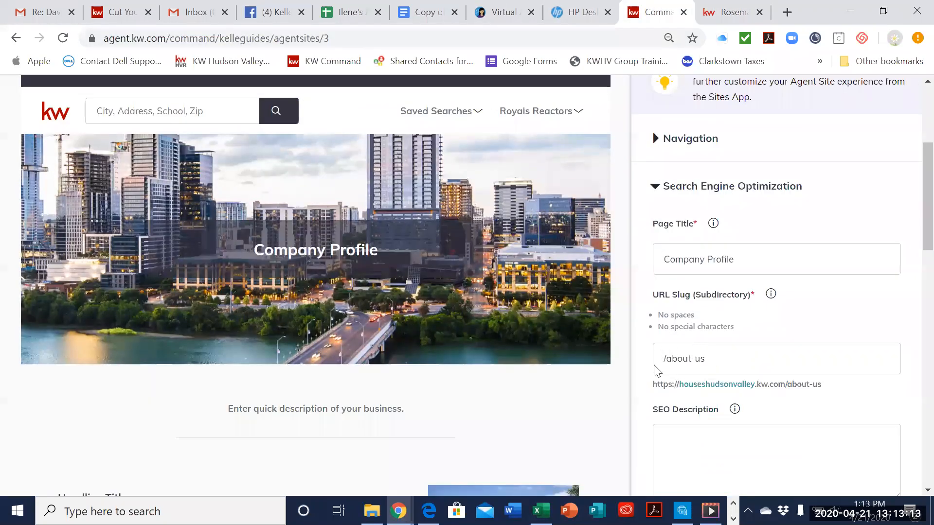
scroll(777, 386, "down", 1)
left_click(751, 370)
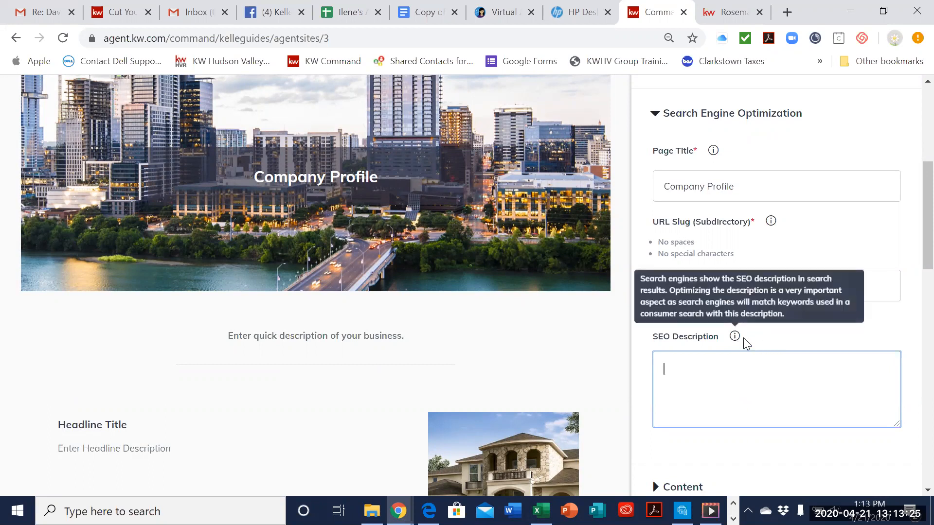
scroll(755, 344, "down", 3)
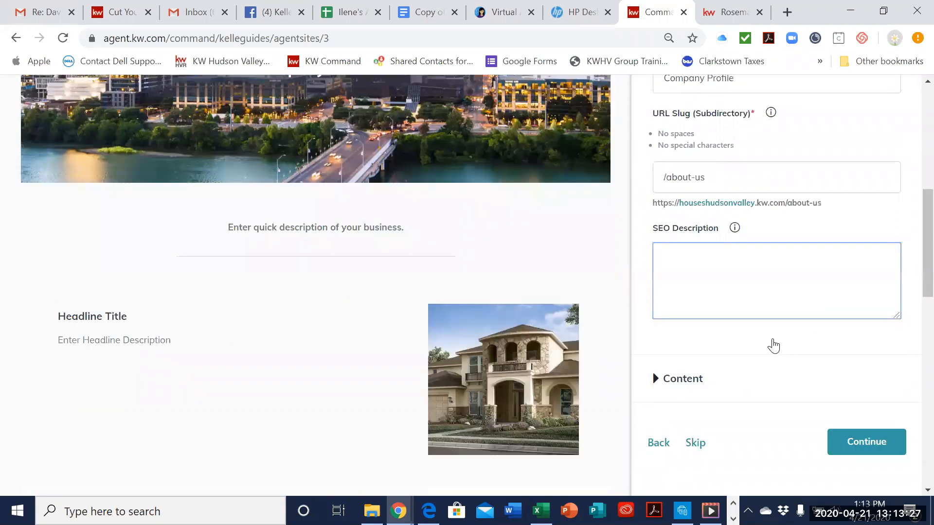
Step: Expand the Content section and examine the page header, header image, intro paragraph, and Section 1 and 2 fields against the preview
left_click(683, 343)
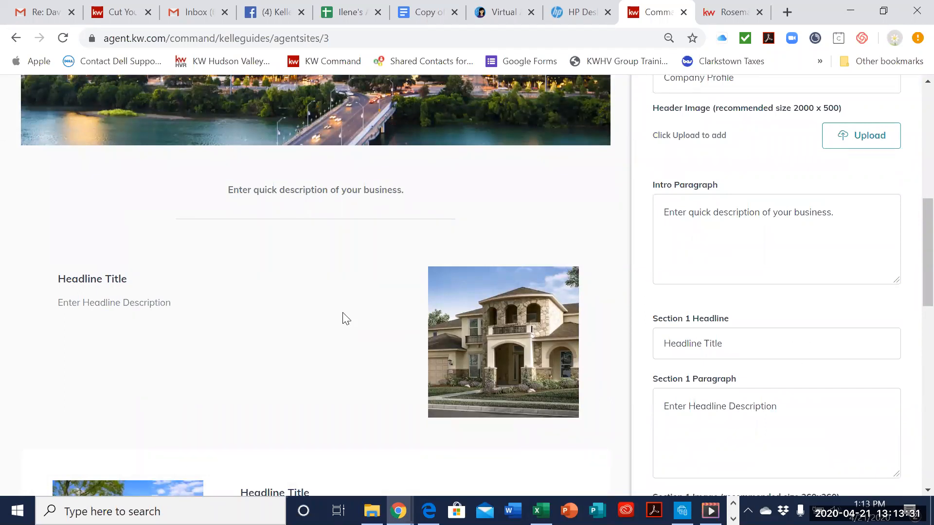
scroll(364, 316, "down", 2)
scroll(386, 313, "up", 2)
scroll(346, 231, "up", 3)
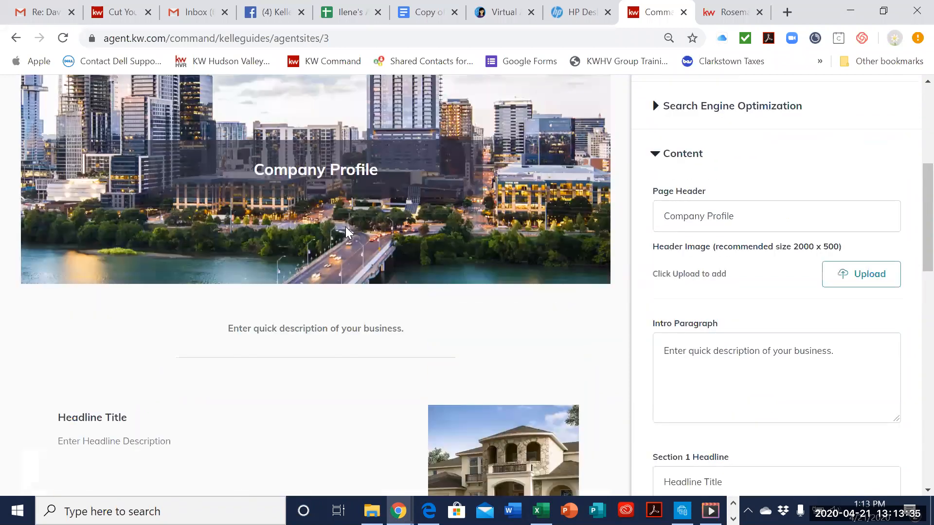
scroll(73, 194, "down", 4)
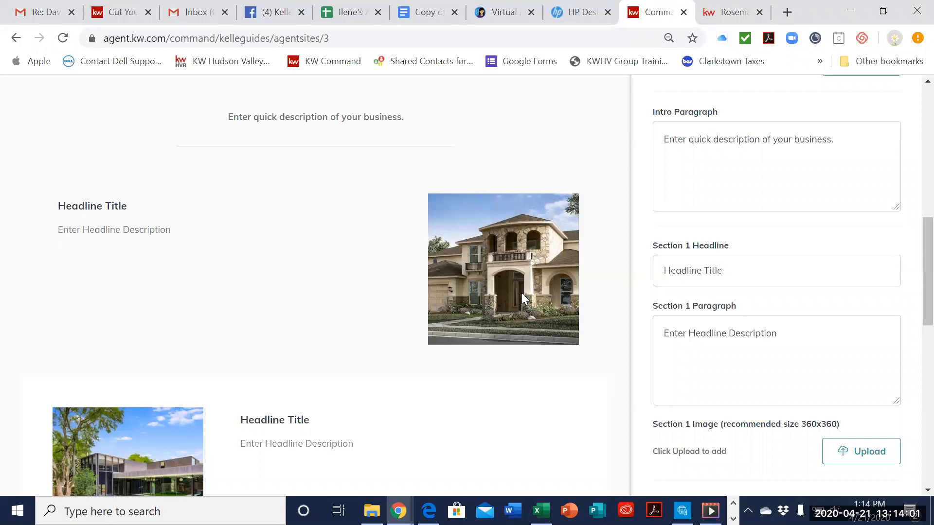
scroll(525, 296, "down", 1)
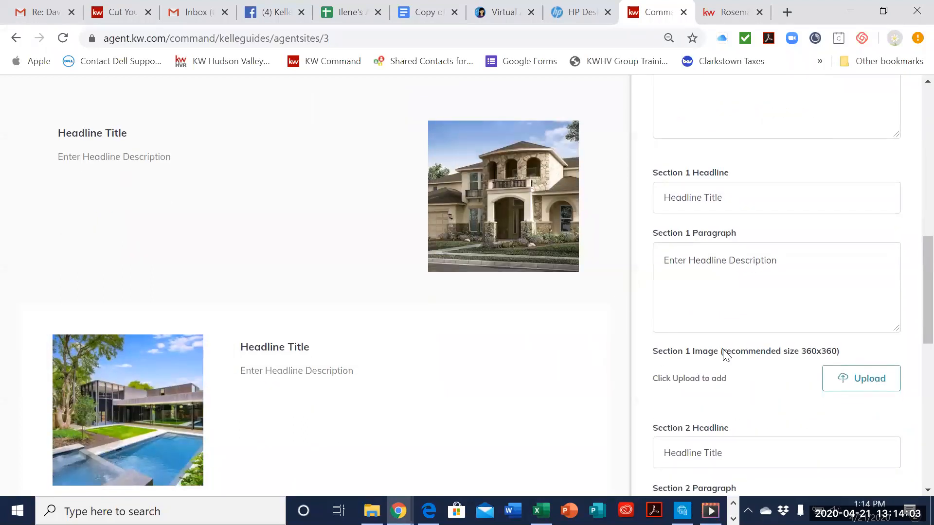
scroll(603, 198, "down", 1)
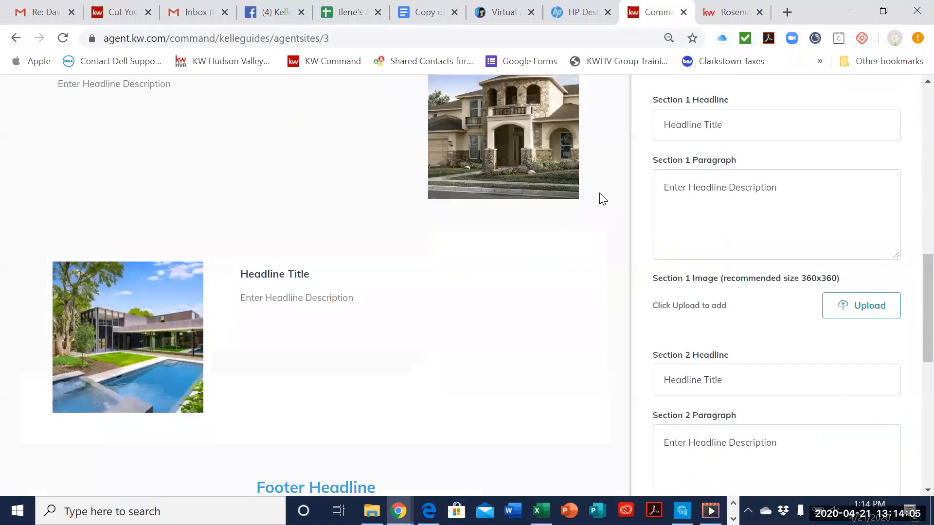
Step: Examine the Section 2 and footer fields of the Company Profile content against the footer area of the preview
scroll(707, 252, "down", 1)
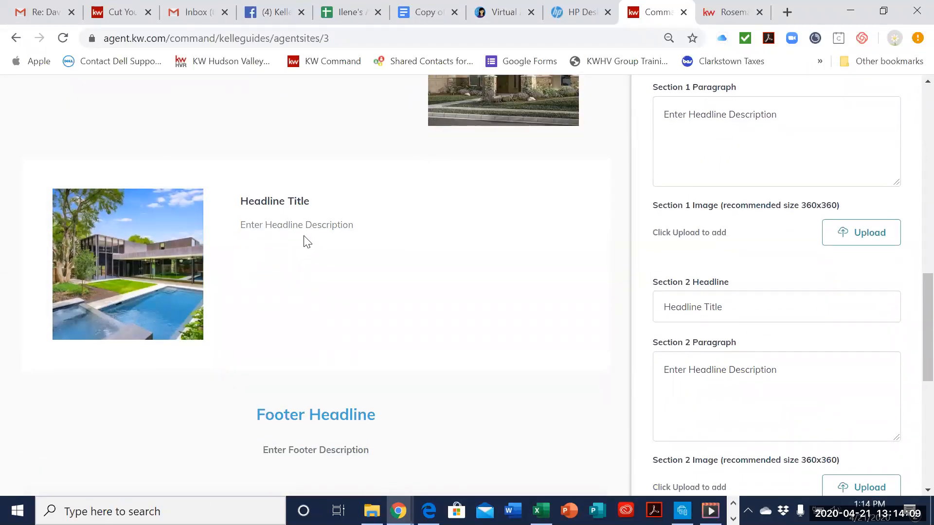
scroll(335, 321, "down", 3)
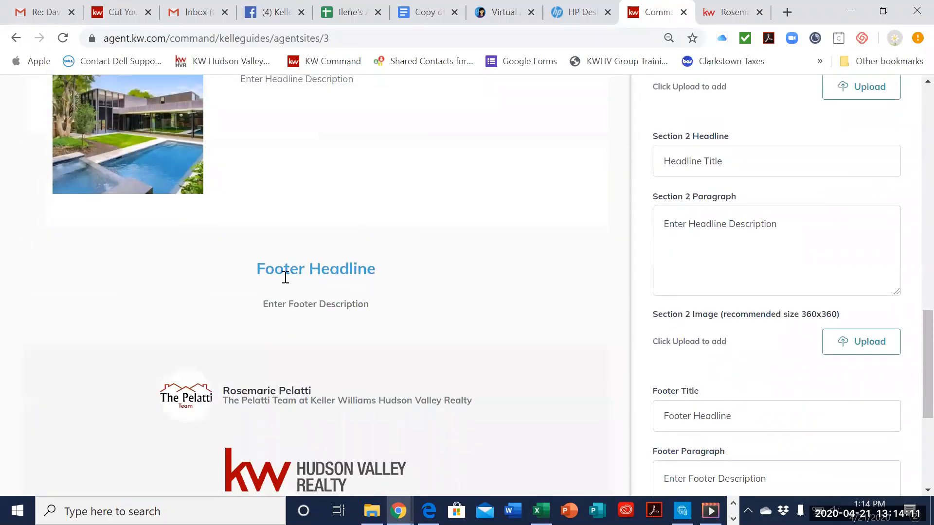
scroll(366, 312, "down", 1)
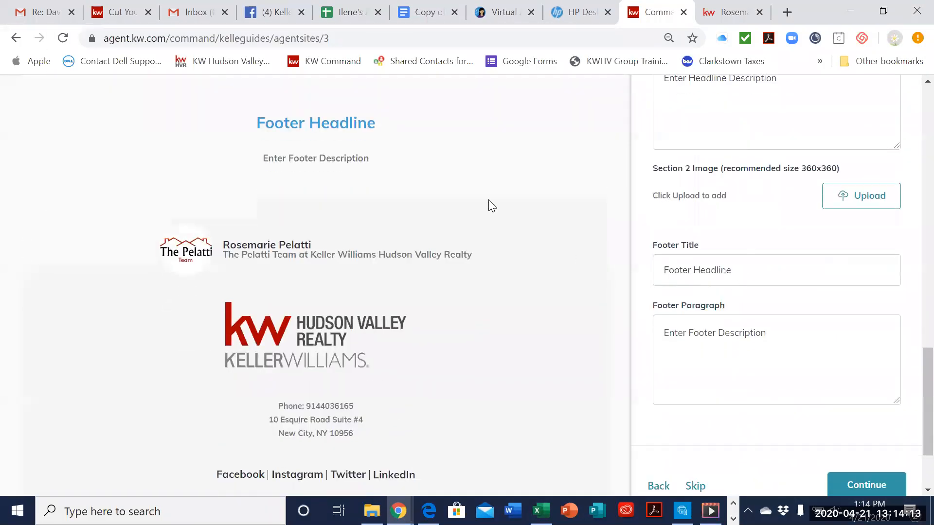
scroll(488, 319, "down", 2)
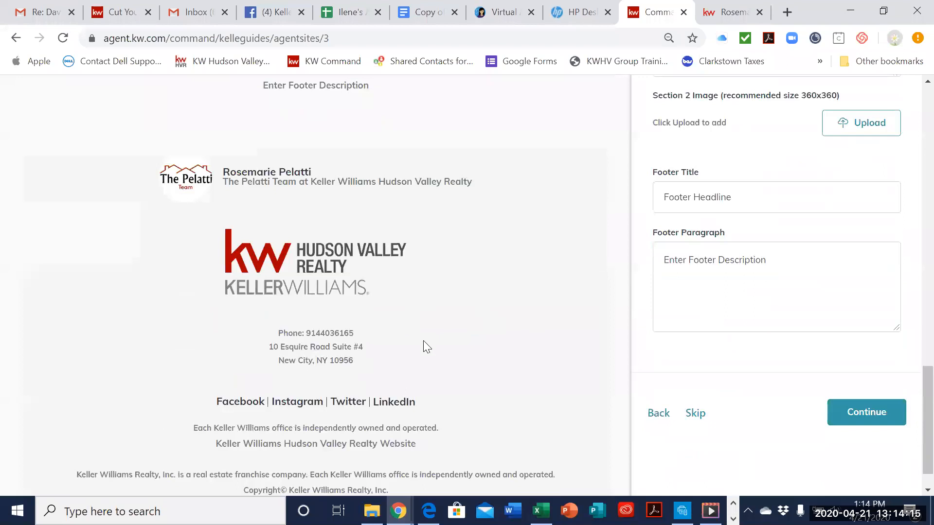
scroll(433, 343, "up", 15)
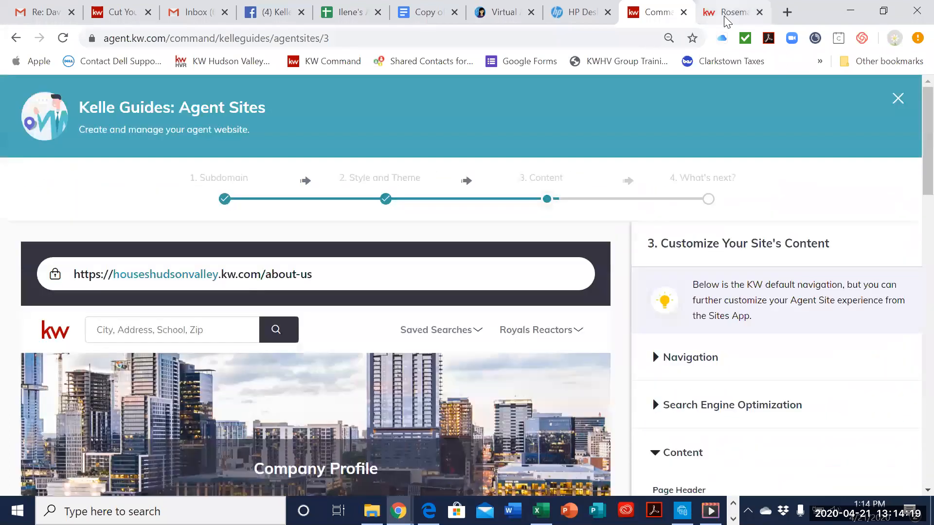
Step: Switch to the live site, open the team's about page from the site menu, and examine its header, intro, two sections and footer text
left_click(726, 19)
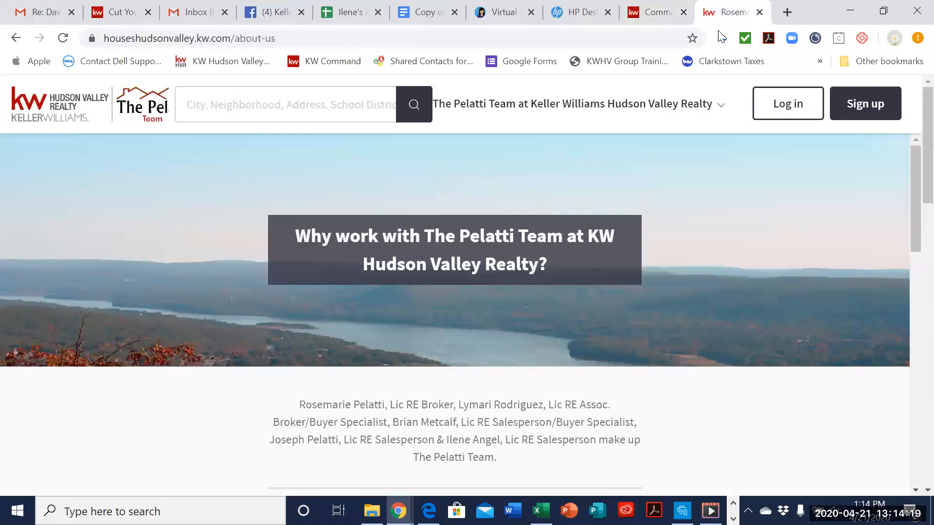
left_click(691, 117)
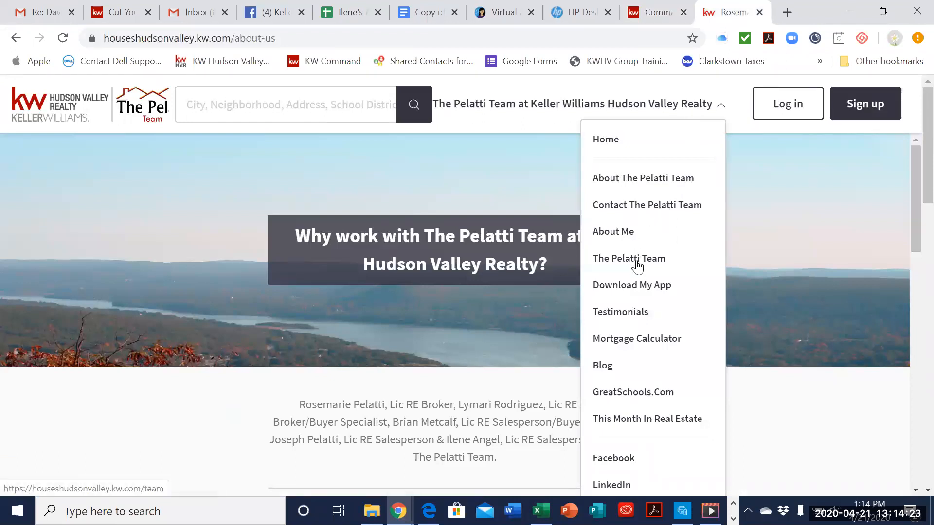
left_click(646, 182)
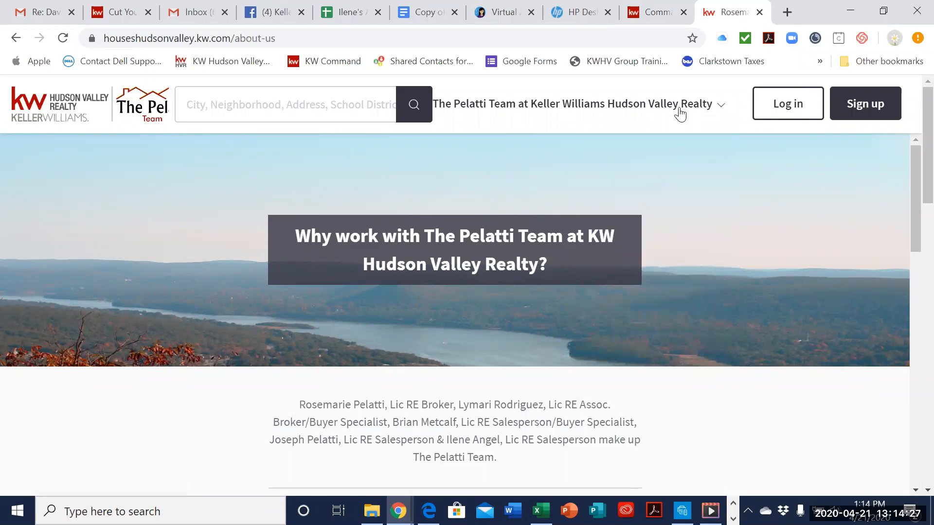
scroll(686, 246, "down", 3)
scroll(685, 246, "up", 3)
scroll(612, 287, "down", 4)
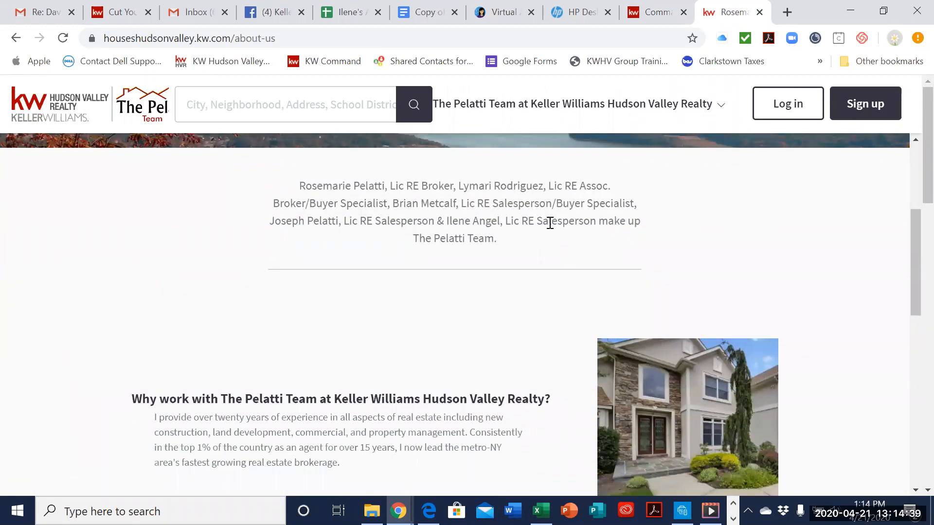
scroll(520, 283, "down", 3)
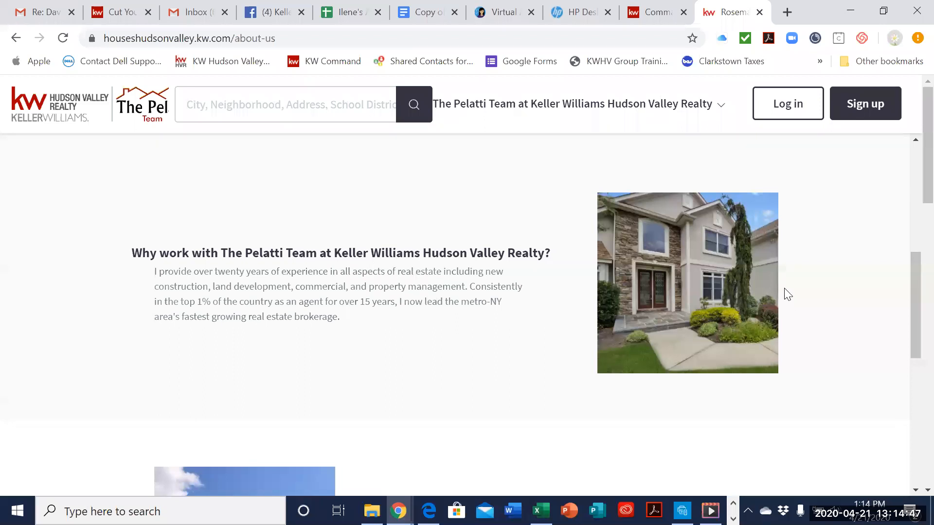
scroll(752, 282, "down", 5)
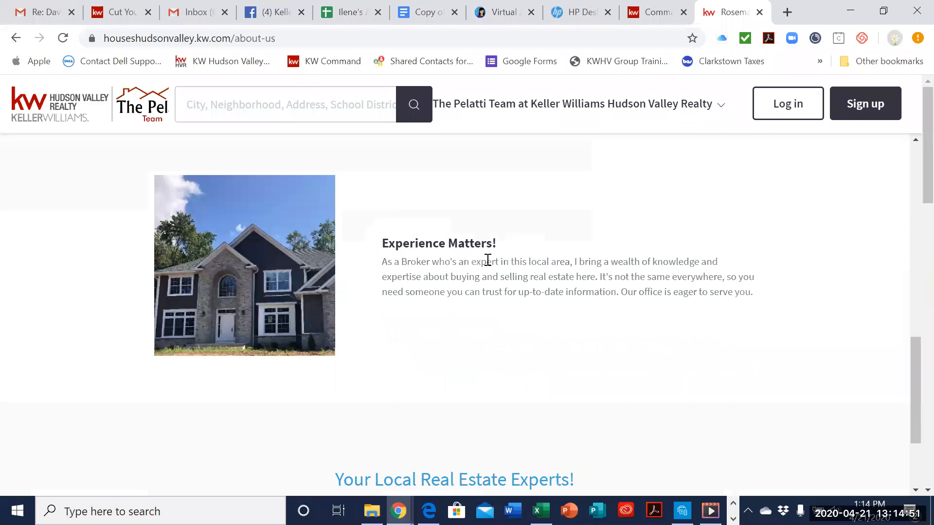
scroll(494, 305, "down", 3)
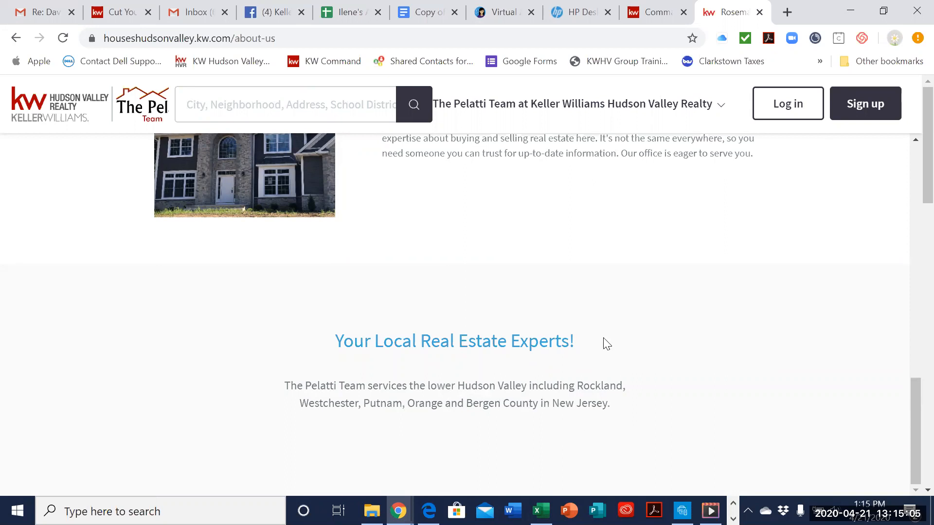
Step: Return to the Kelle Guide and compare the Company Profile content fields with the preview, from the page header down to the footer paragraph
left_click(651, 14)
scroll(796, 384, "down", 6)
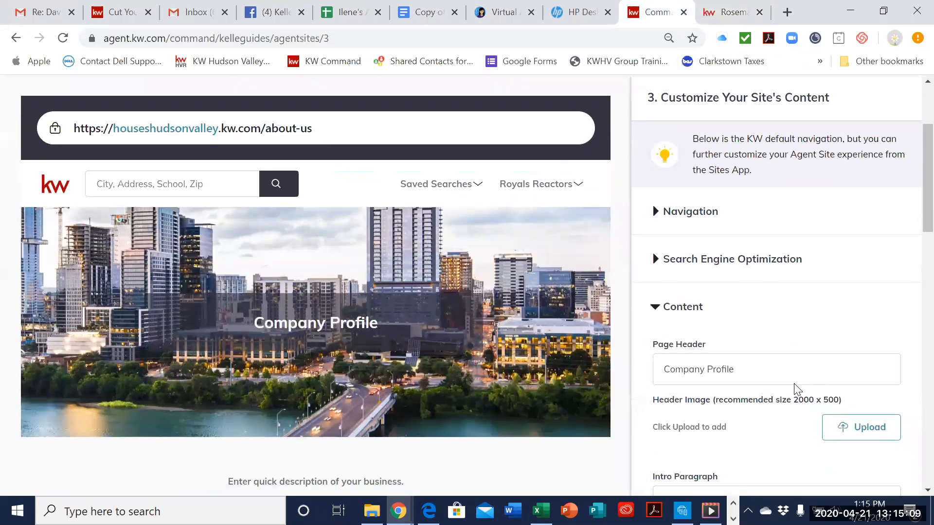
scroll(746, 257, "down", 1)
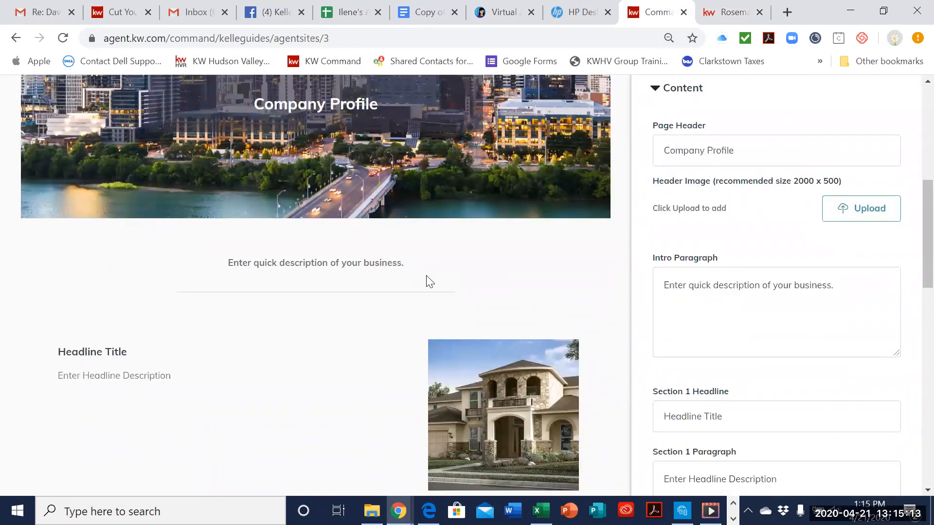
scroll(430, 282, "down", 3)
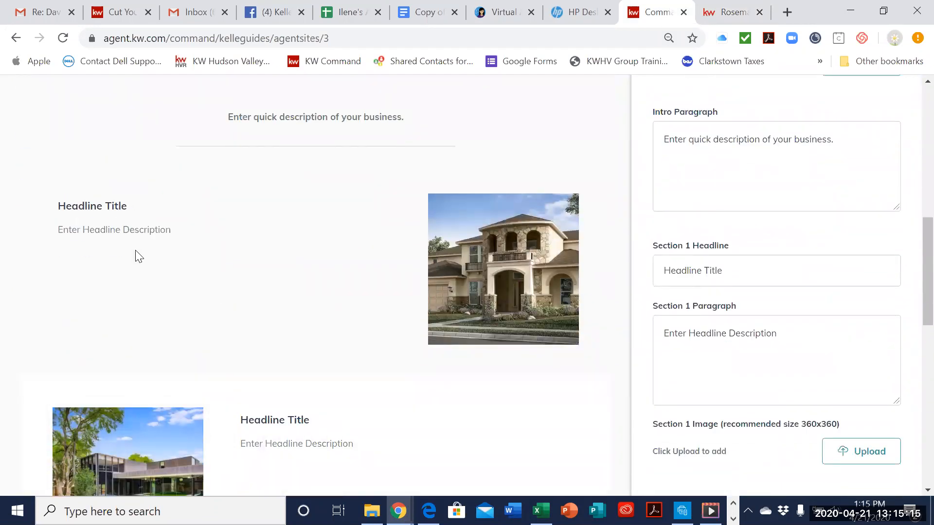
scroll(476, 249, "down", 3)
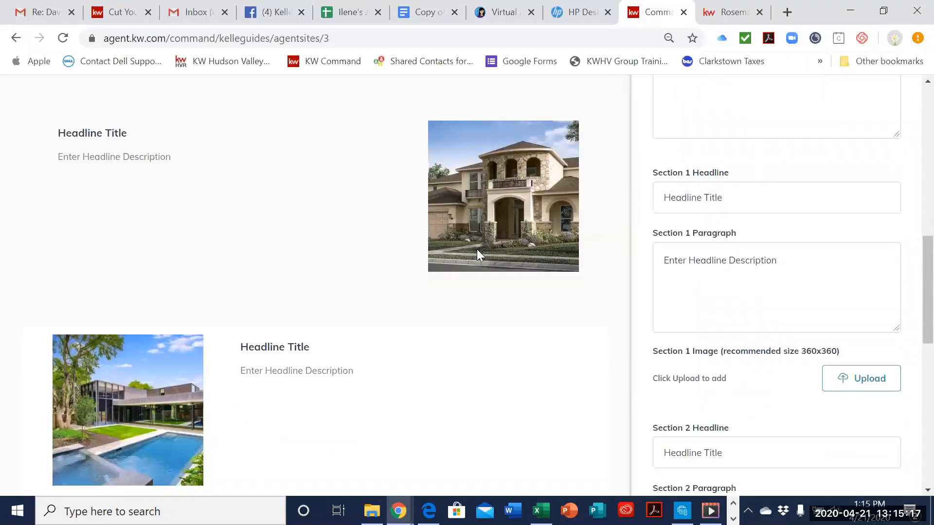
scroll(404, 291, "down", 4)
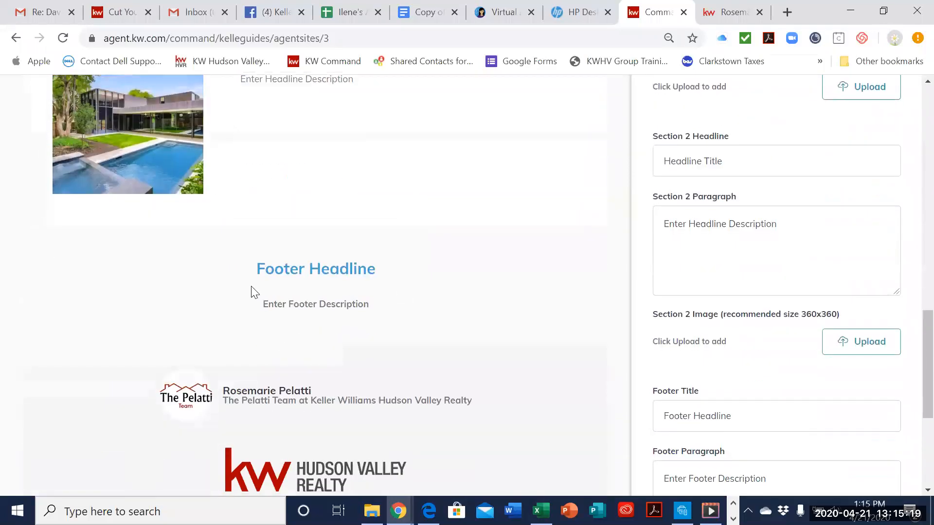
scroll(440, 335, "down", 4)
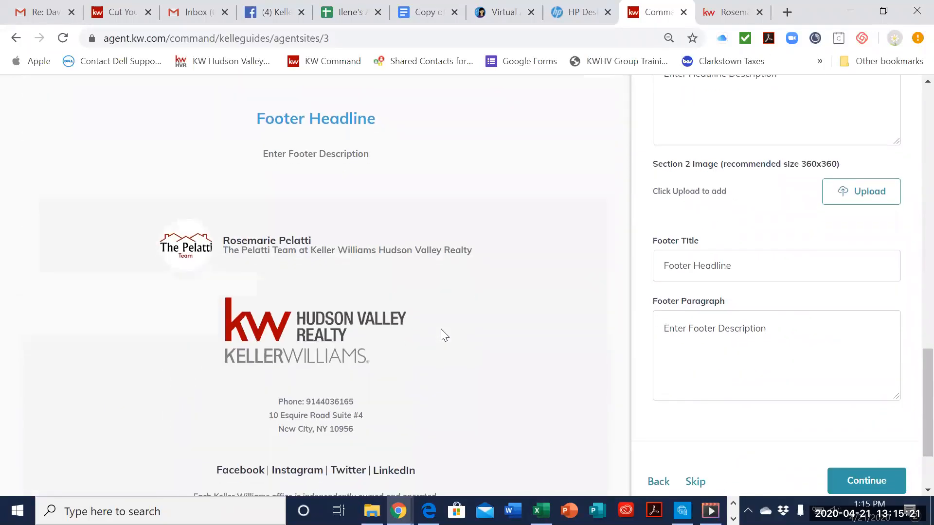
scroll(443, 335, "down", 1)
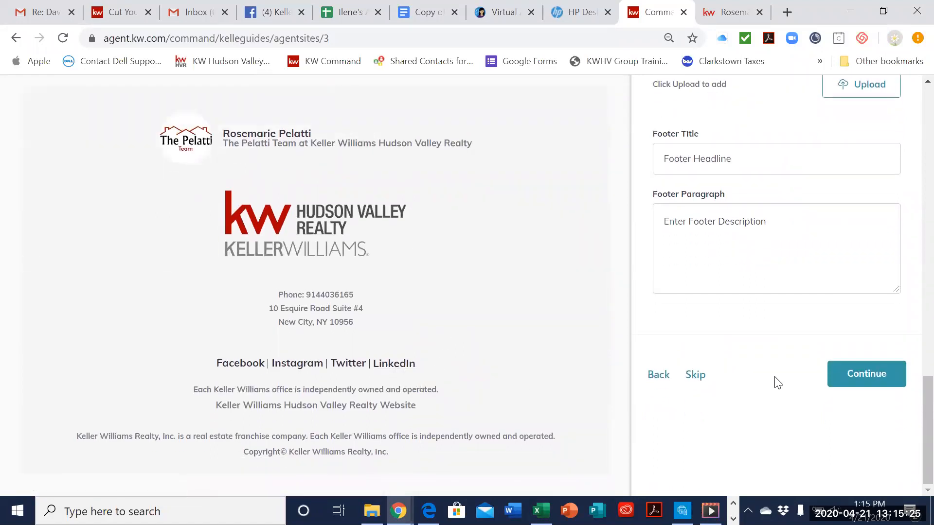
Step: Skip the Company Profile page and examine the About Me page's title, bio and contact fields
left_click(696, 376)
scroll(796, 346, "down", 3)
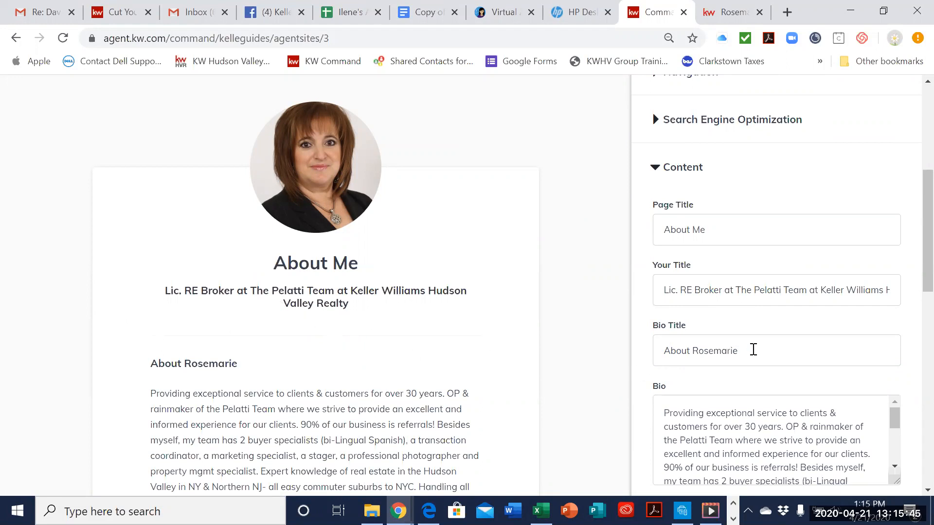
scroll(753, 350, "down", 2)
scroll(288, 370, "down", 5)
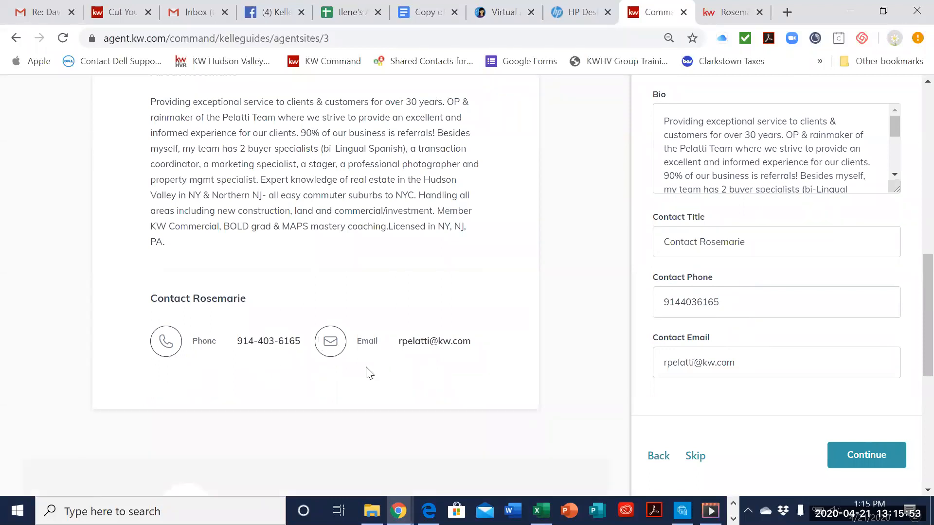
scroll(367, 372, "down", 3)
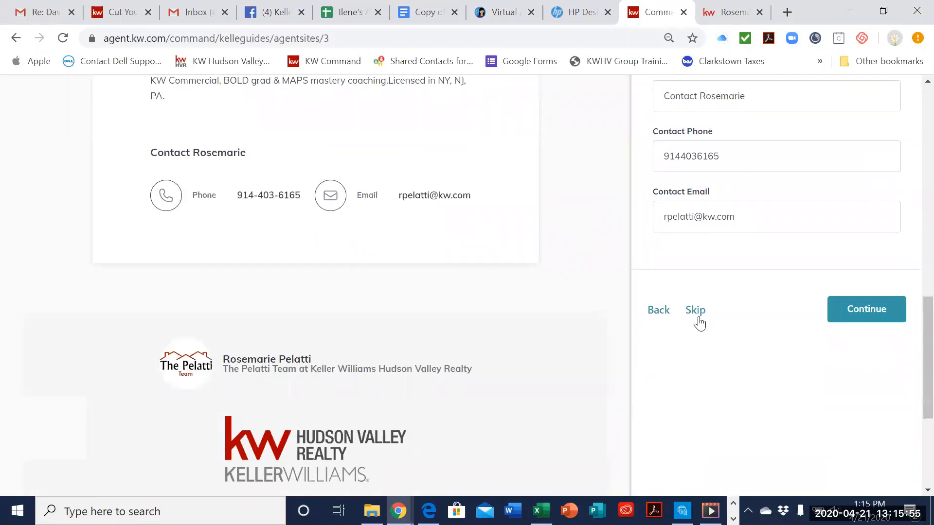
Step: Skip the About Me page and examine the Contact Us page's header, intro paragraph, message hint, phone and email fields
left_click(695, 316)
scroll(503, 388, "down", 3)
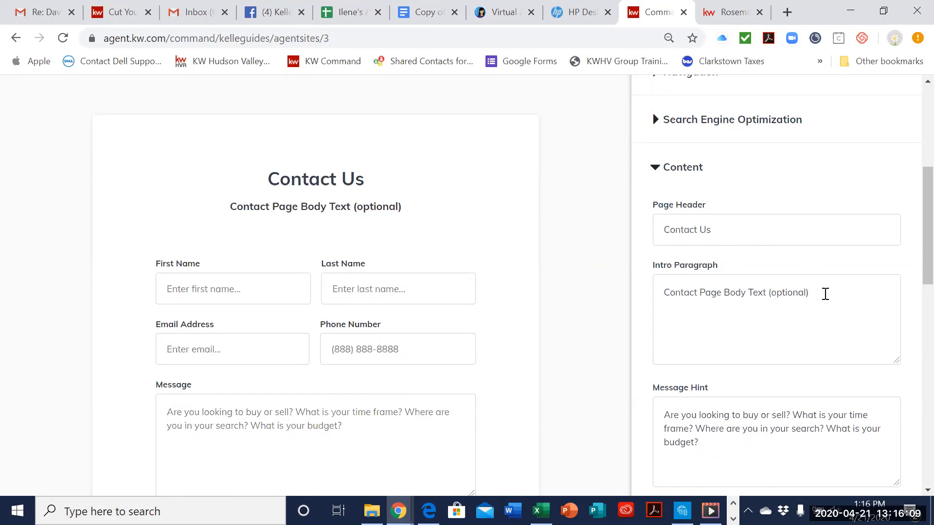
scroll(353, 346, "down", 2)
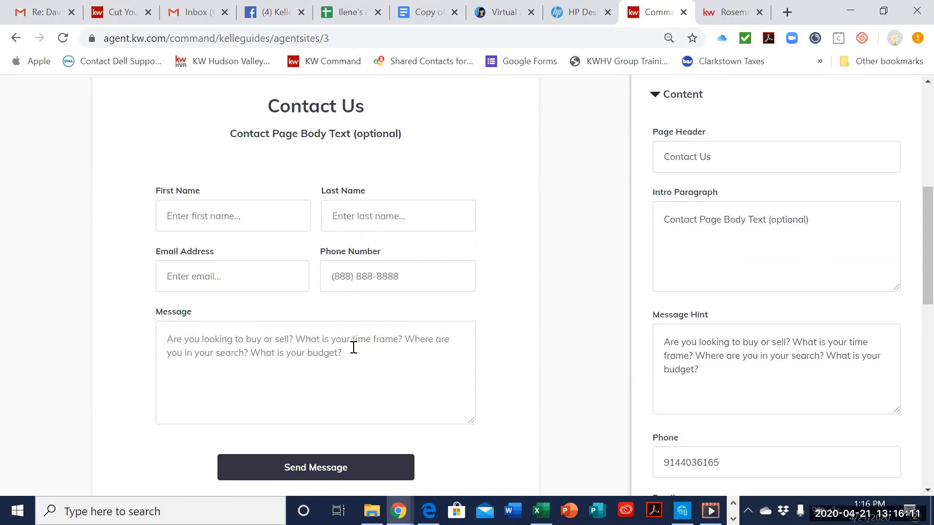
scroll(358, 329, "down", 2)
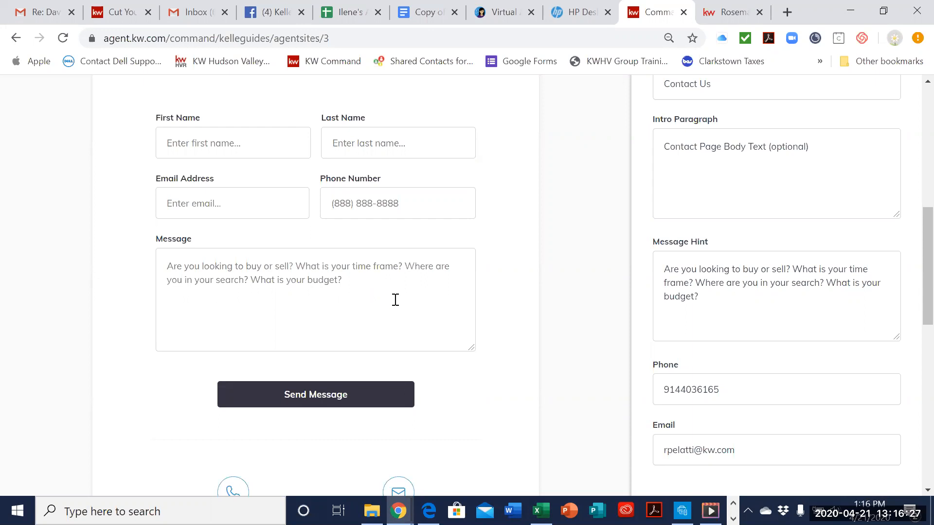
scroll(395, 299, "down", 3)
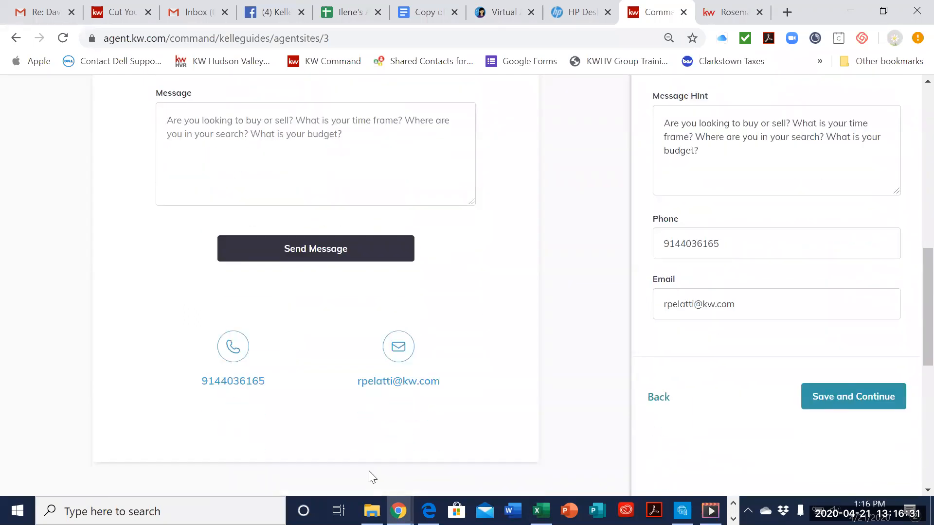
Step: Format the Contact Us phone number with dashes and a "c:" prefix, and save the site content to continue
left_click(684, 240)
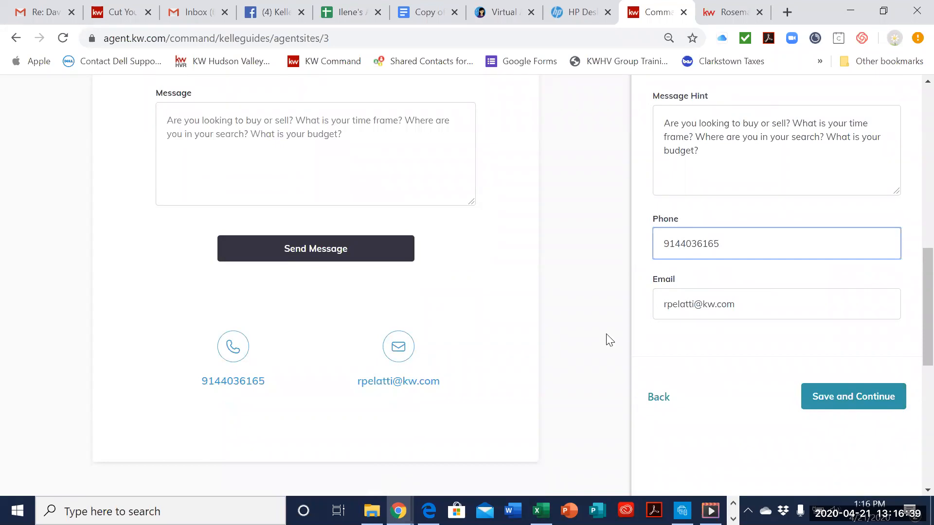
type("-")
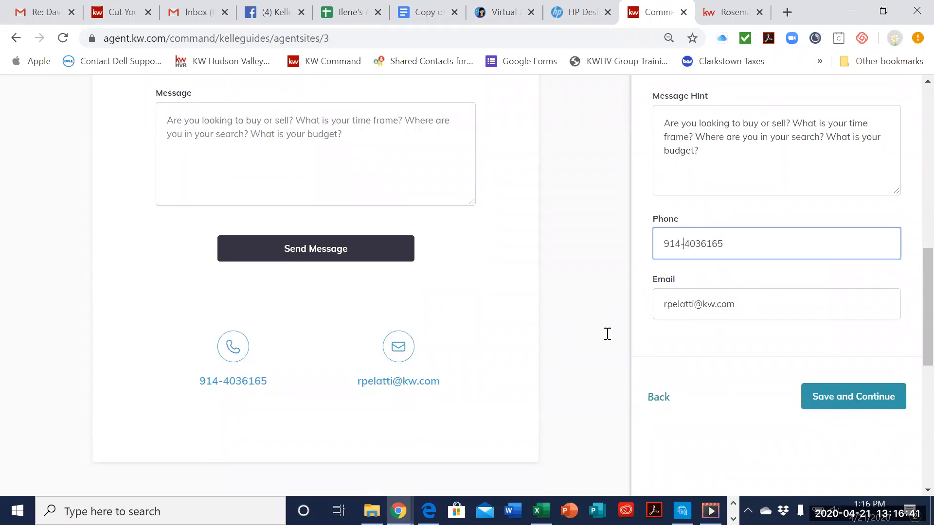
scroll(398, 214, "down", 5)
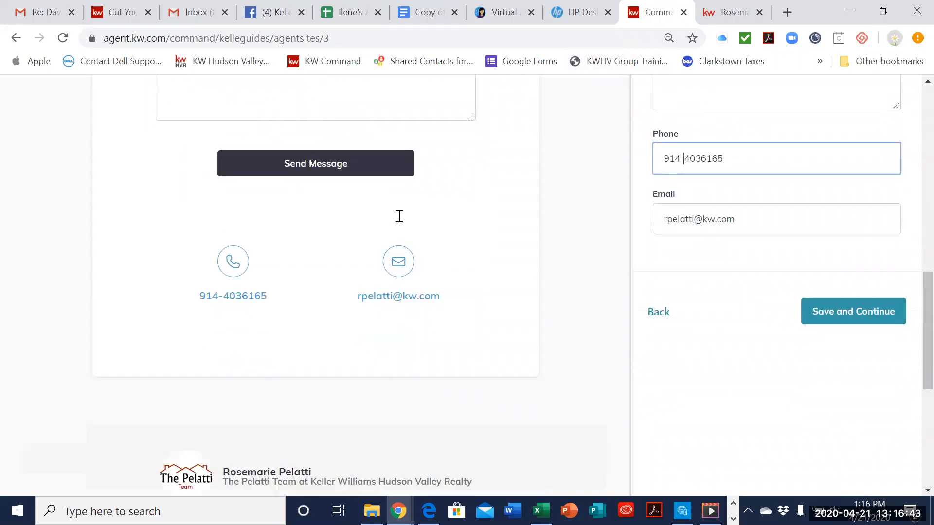
scroll(398, 231, "up", 9)
scroll(399, 229, "down", 7)
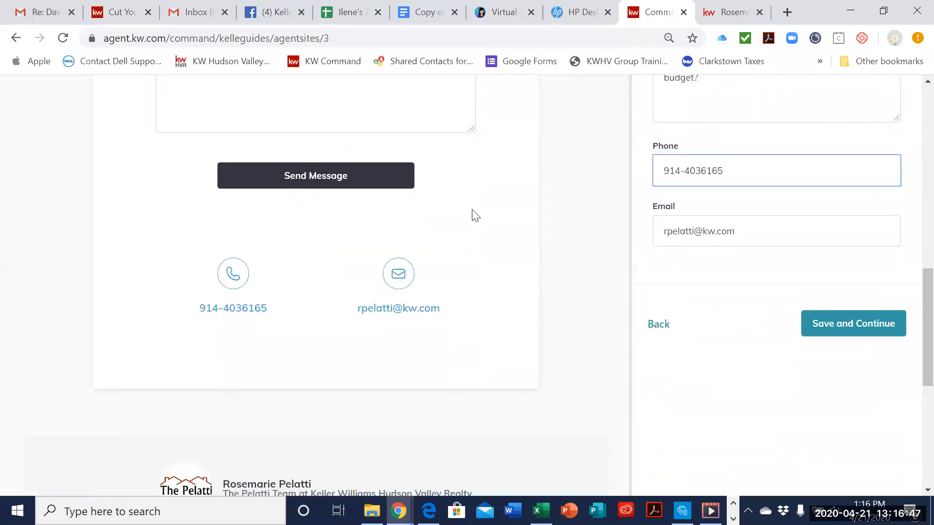
left_click(701, 169)
type("-")
left_click(663, 172)
type("c:")
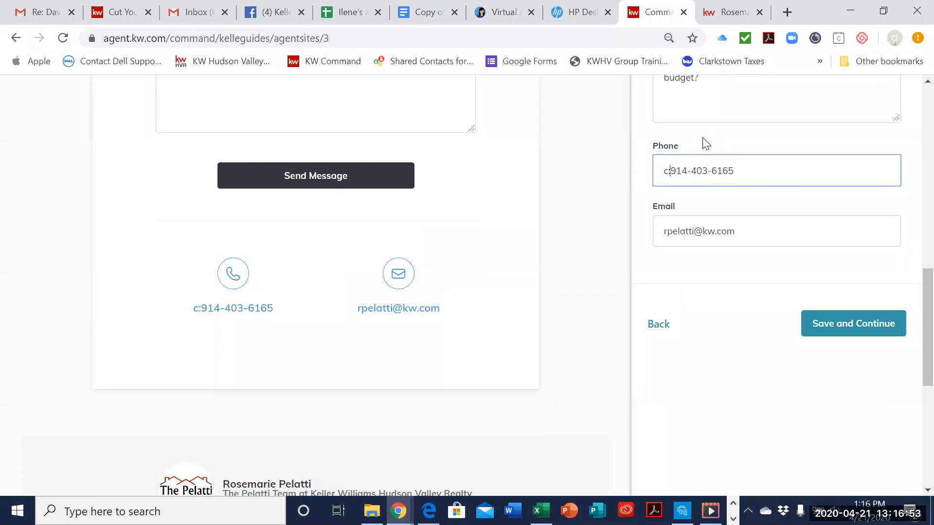
left_click(847, 333)
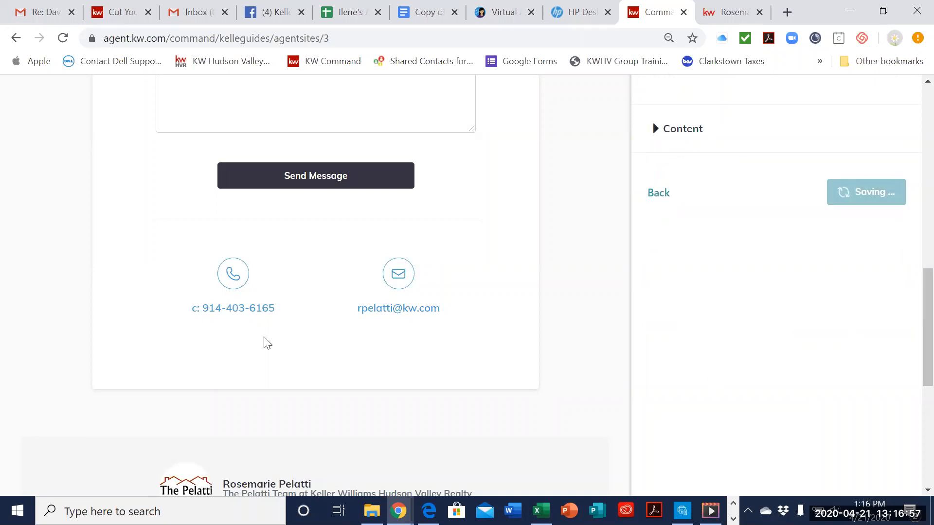
Step: Examine the What's Next options for the Sites FAQ, Sites settings and creating more sites
scroll(422, 322, "down", 2)
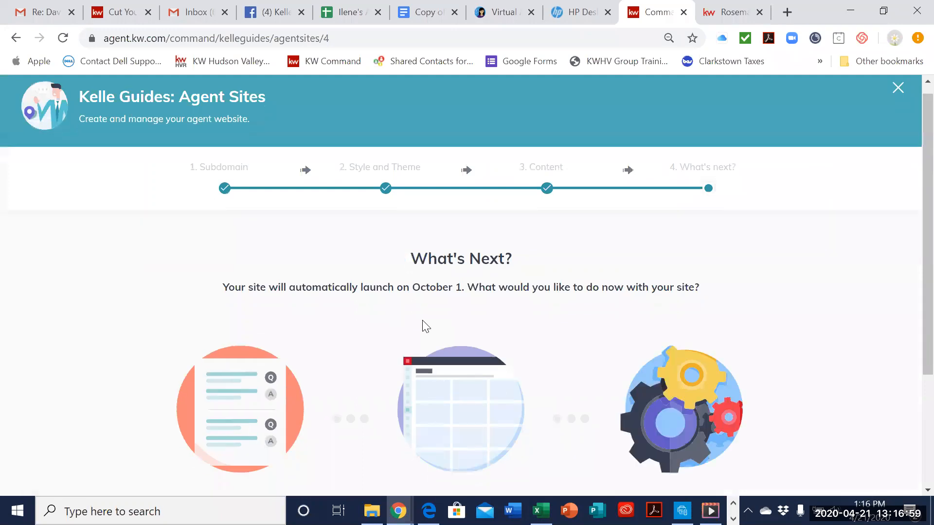
scroll(639, 223, "down", 1)
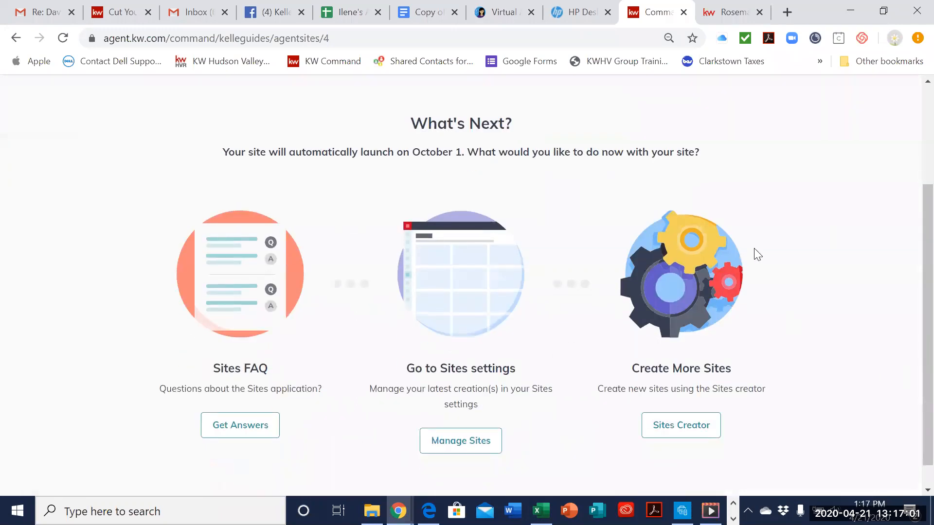
scroll(759, 263, "down", 1)
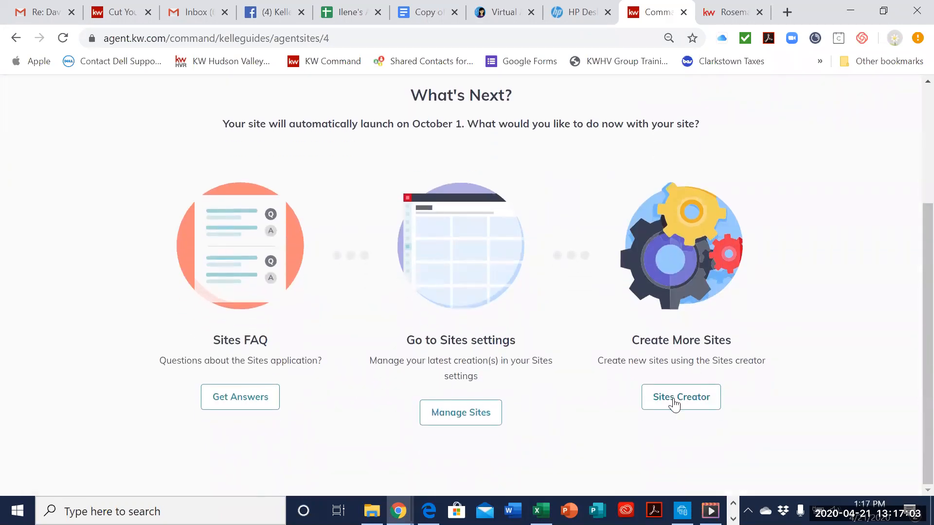
Step: Close the Kelle Guide and open the list of Agent Site Pages in Consumer
scroll(788, 382, "up", 4)
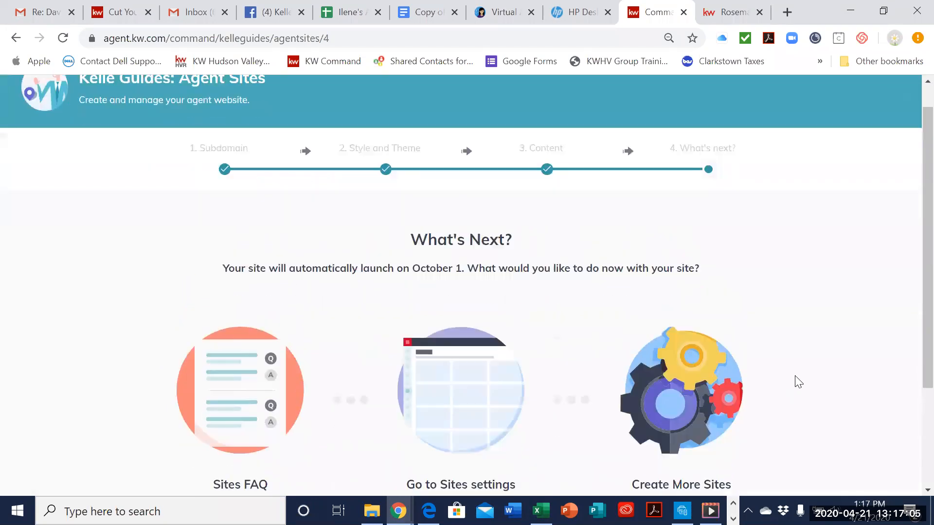
left_click(900, 97)
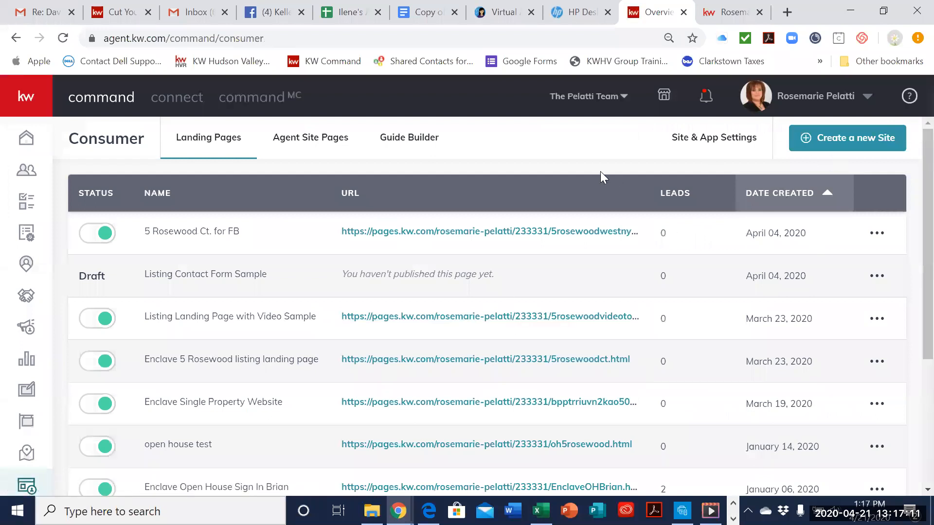
left_click(315, 148)
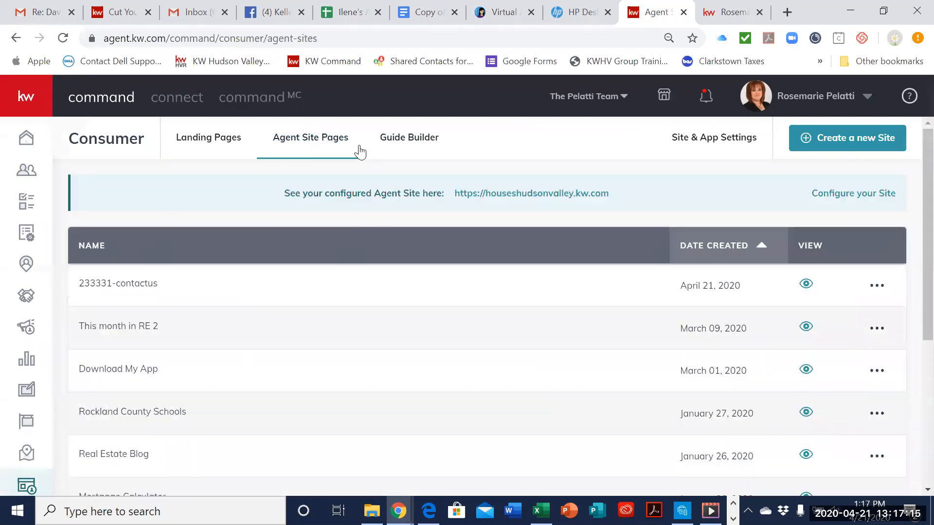
Step: Start configuring the site with the new KW Agent Sites provider, get the guide started and acknowledge the compliance reminder
left_click(852, 194)
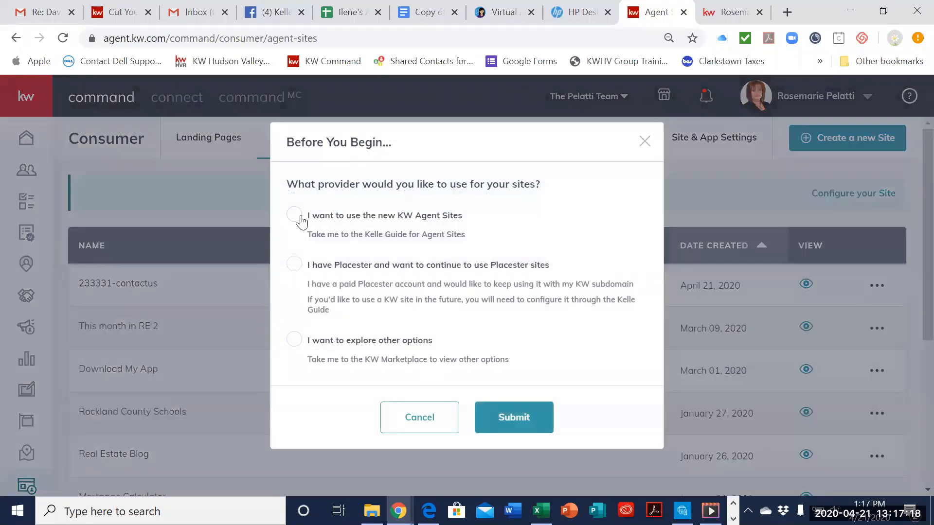
left_click(294, 215)
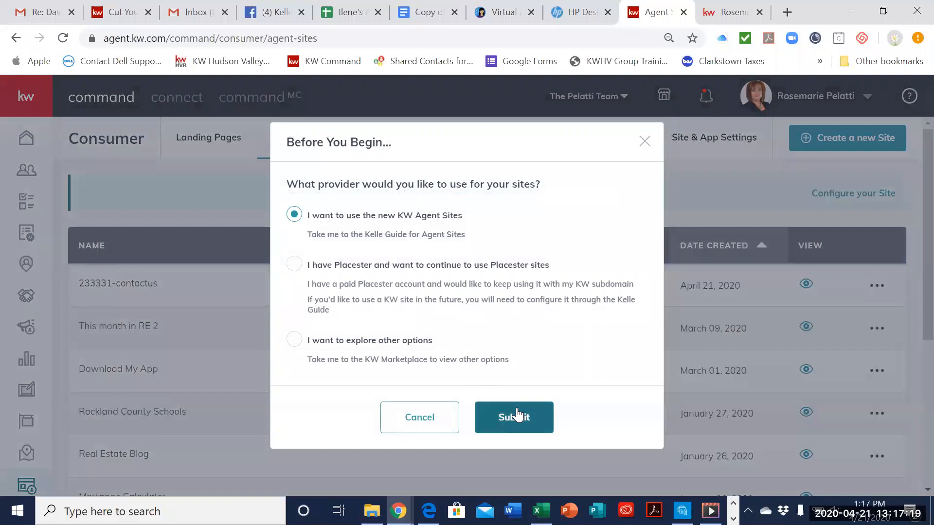
left_click(517, 415)
scroll(720, 355, "down", 1)
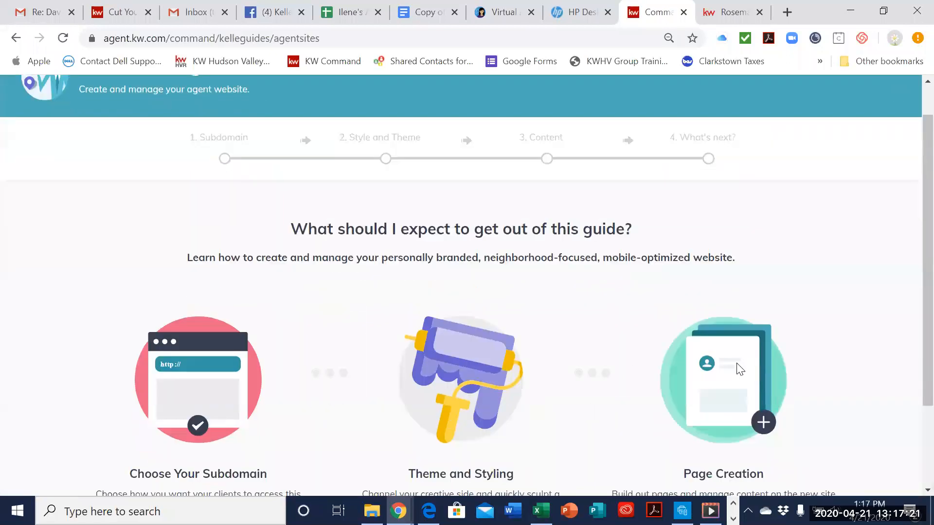
scroll(739, 370, "down", 3)
left_click(448, 456)
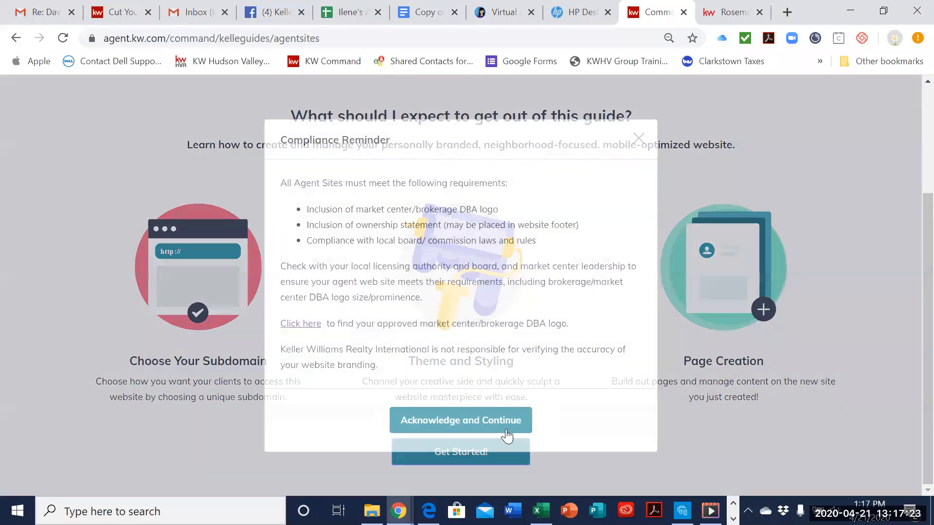
left_click(450, 424)
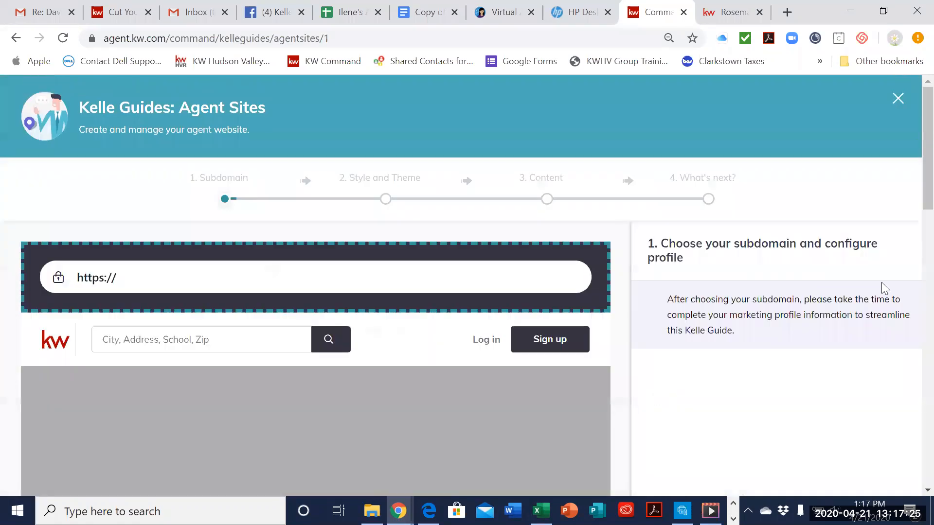
Step: Save the existing subdomain and the style and theme settings without edits, and continue to the site content
scroll(511, 341, "down", 2)
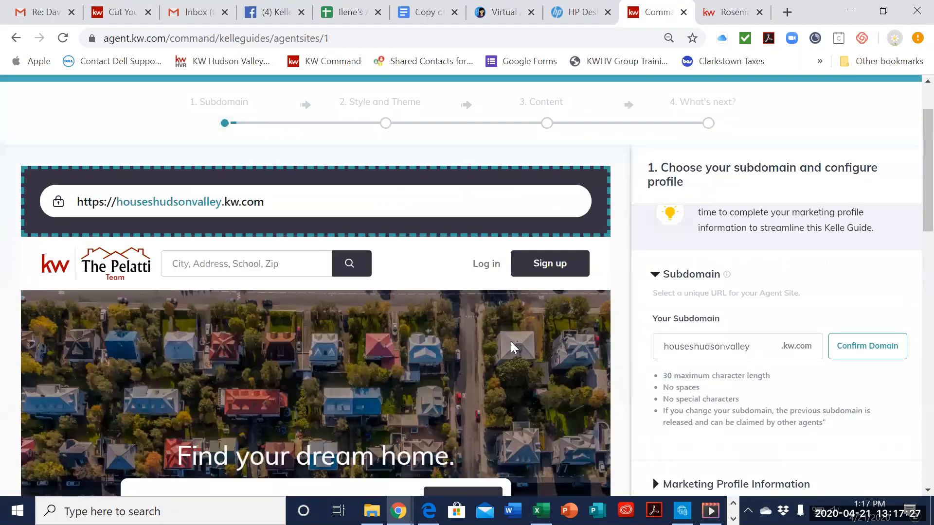
scroll(510, 341, "down", 8)
left_click(855, 474)
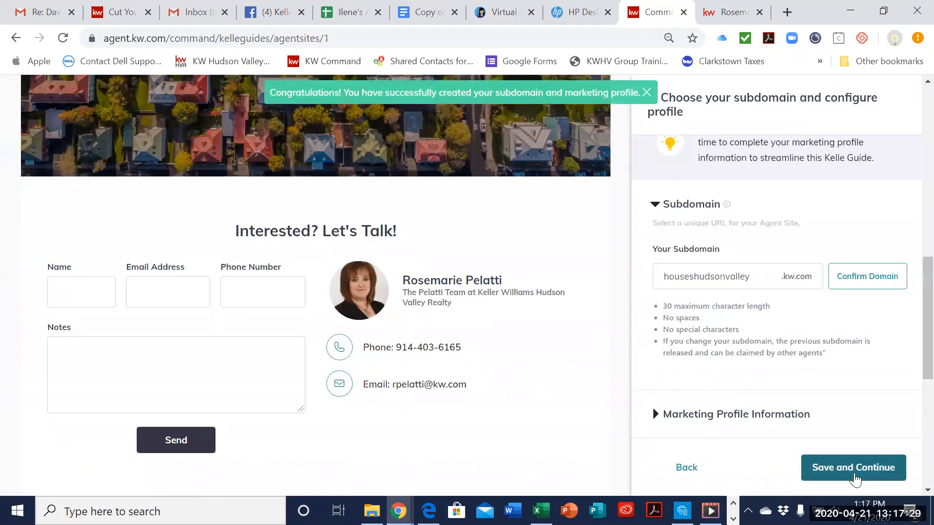
scroll(860, 412, "down", 5)
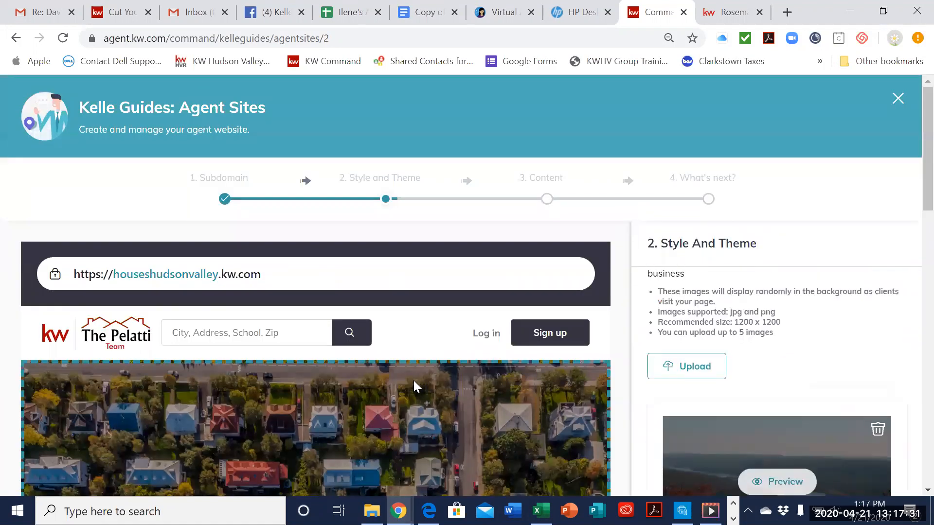
scroll(413, 379, "down", 5)
scroll(413, 379, "down", 8)
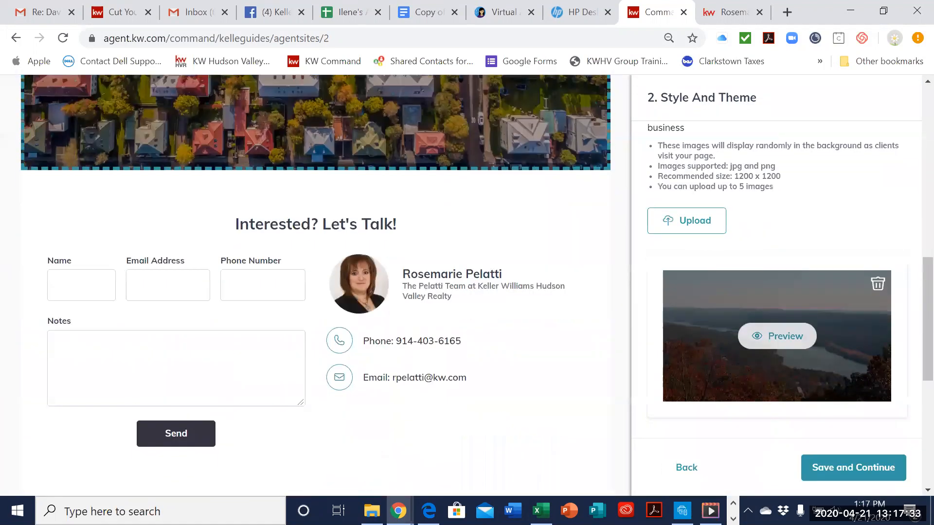
left_click(884, 471)
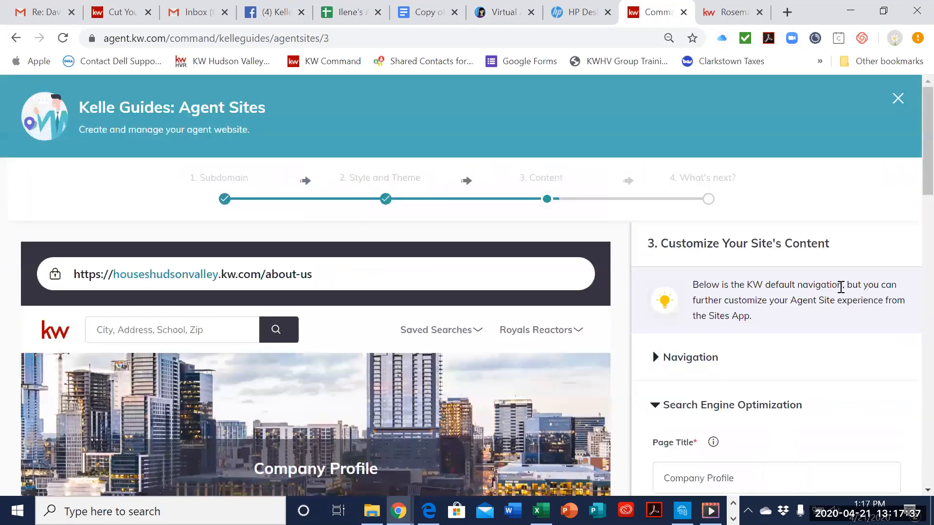
Step: Look over the Company Profile page and continue without filling in its SEO description
scroll(841, 304, "down", 5)
scroll(509, 337, "down", 15)
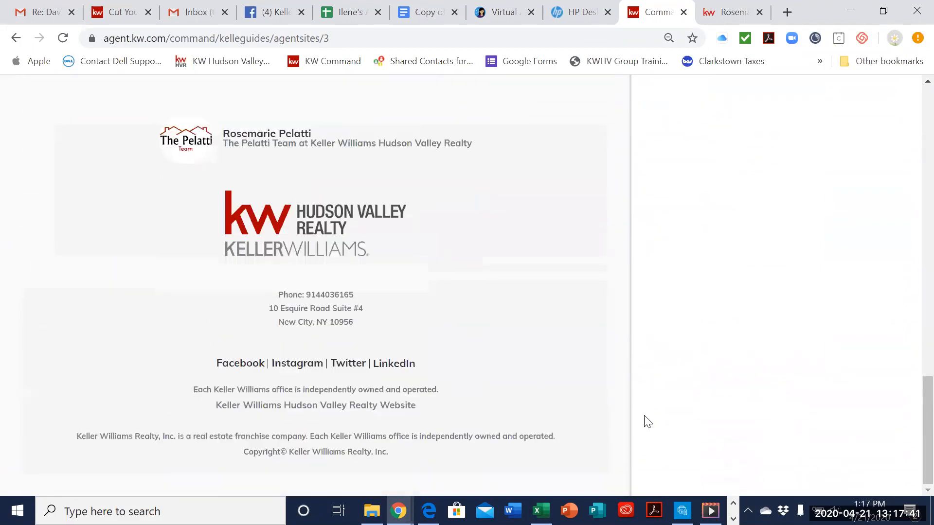
scroll(773, 365, "up", 15)
scroll(905, 384, "down", 3)
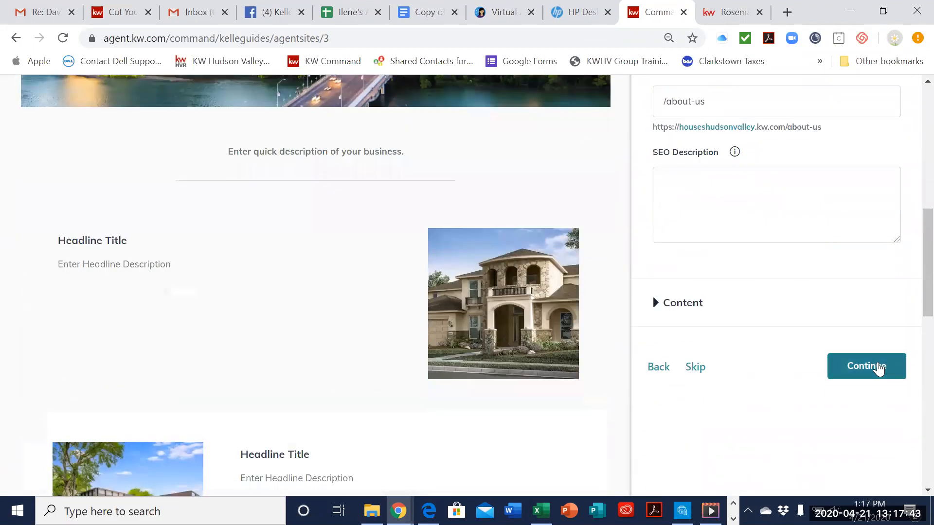
left_click(875, 369)
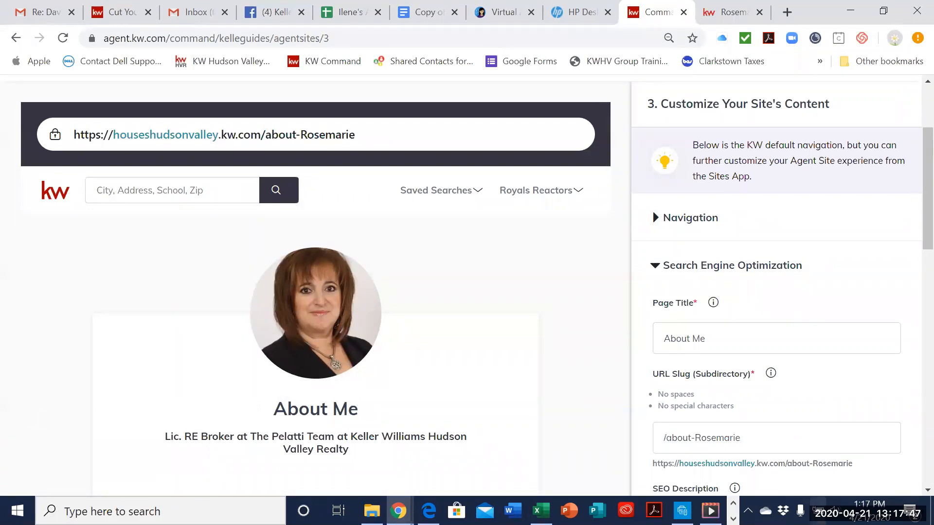
Step: Review the About Me page's title, URL slug and SEO description, and continue to the Contact Us page
scroll(810, 428, "down", 5)
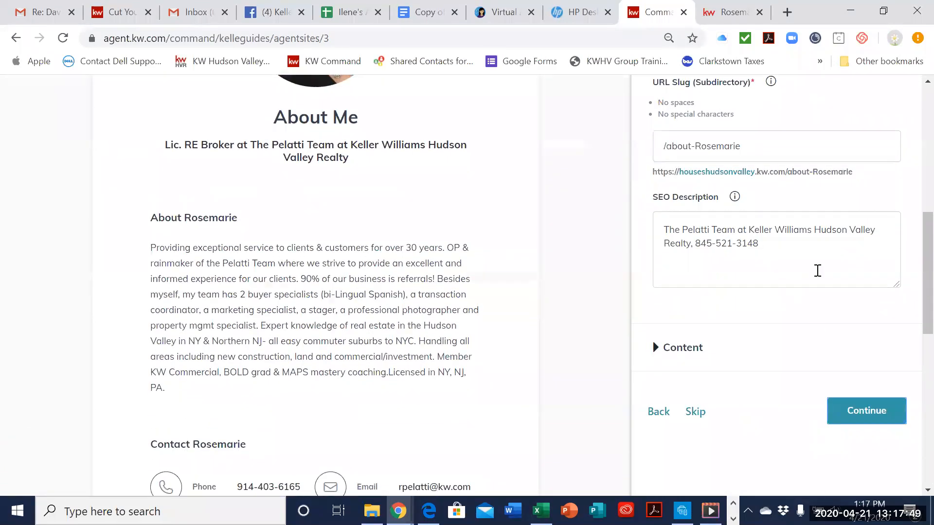
scroll(792, 377, "up", 5)
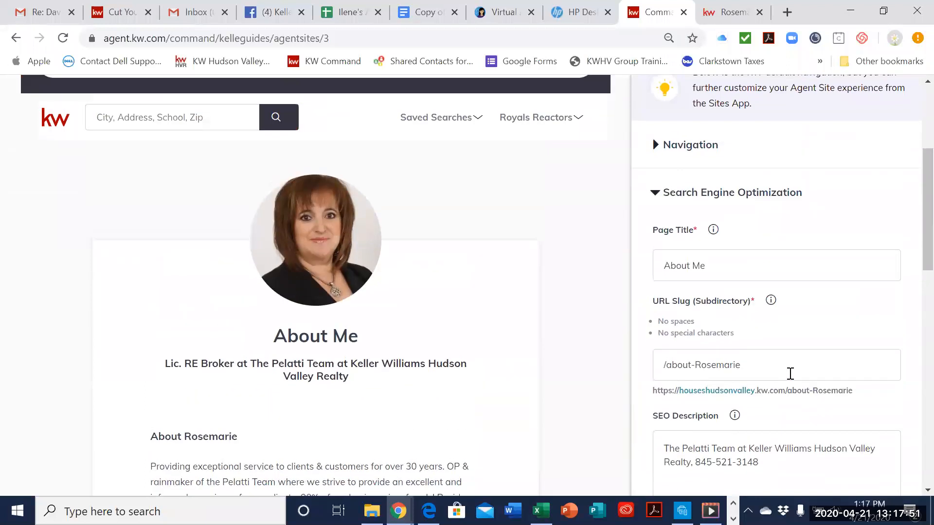
scroll(793, 382, "down", 5)
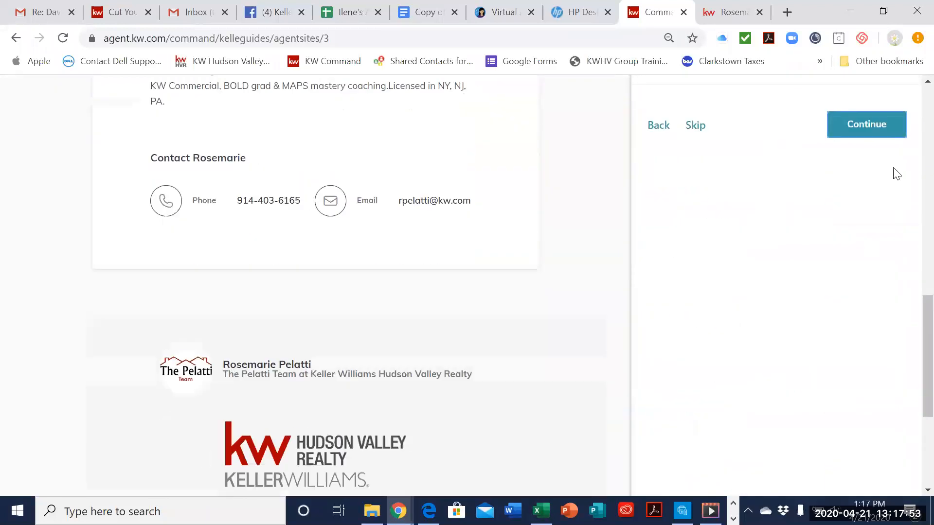
left_click(900, 127)
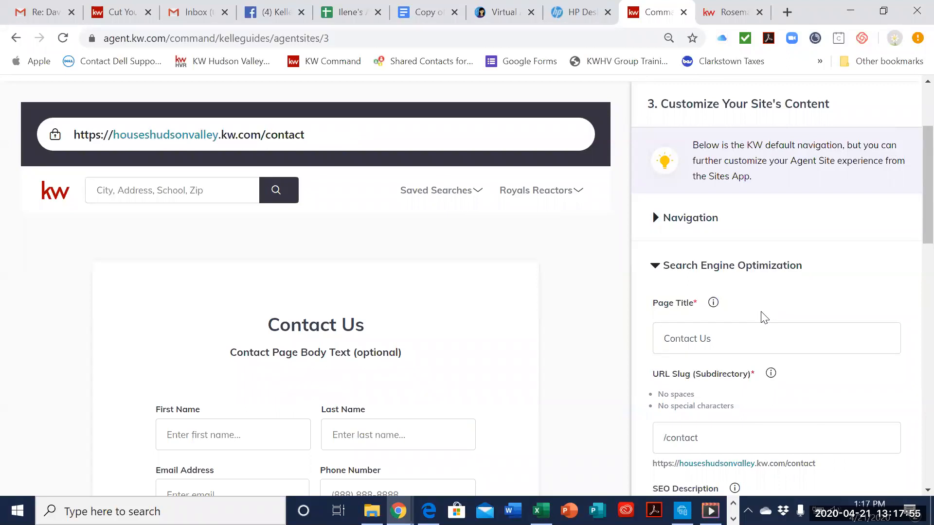
Step: Select the Contact Us page's empty SEO description, and search Google for the agent's team name in a new tab
scroll(761, 316, "down", 5)
left_click(729, 246)
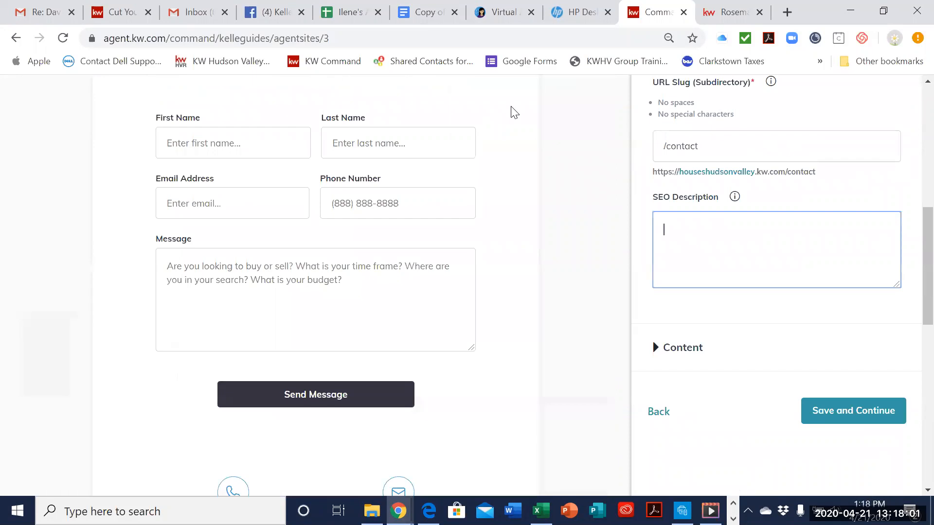
left_click(787, 12)
type("t")
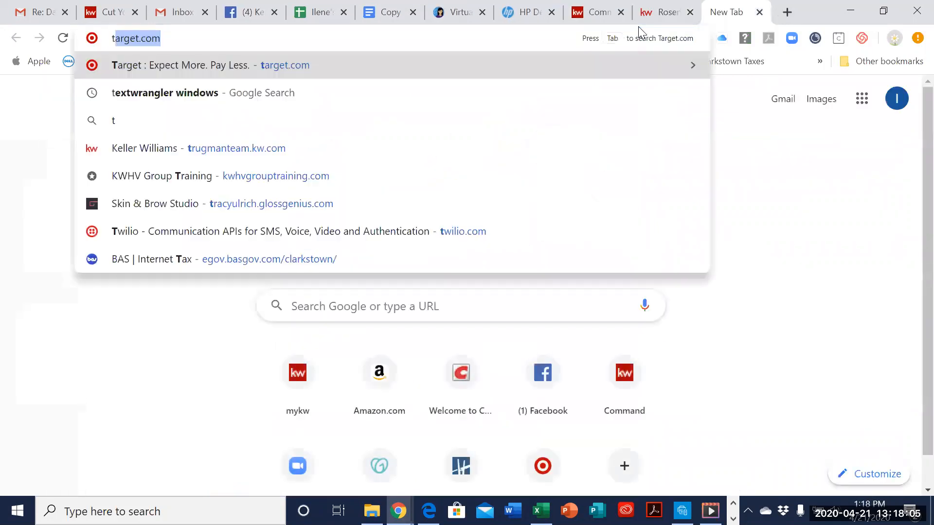
type("he pelatti team")
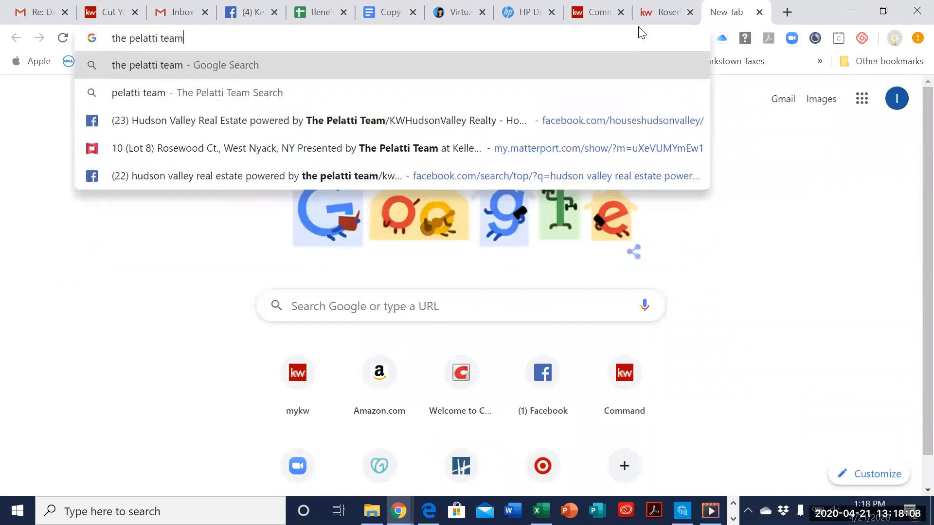
key("Return")
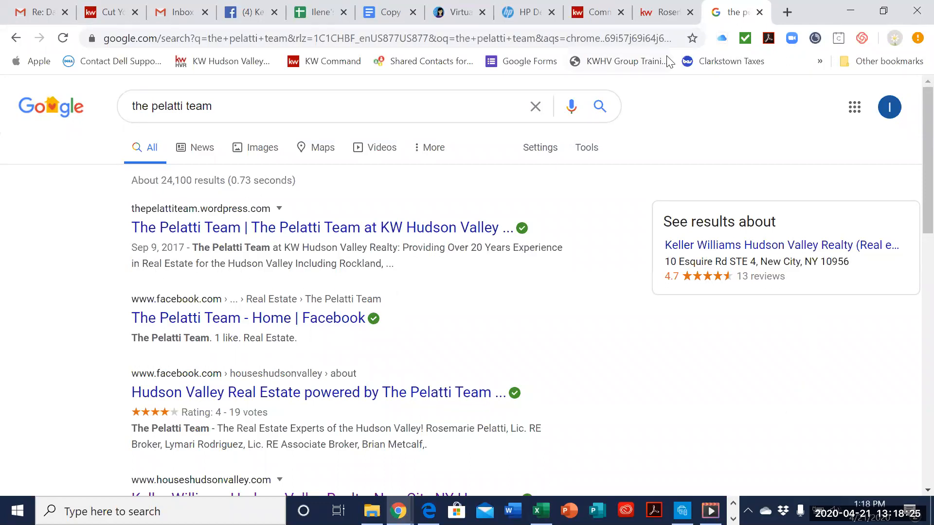
Step: Return to the Agent Sites guide, look over the Contact Us content fields, and save the site content to continue
left_click(598, 19)
scroll(728, 263, "down", 3)
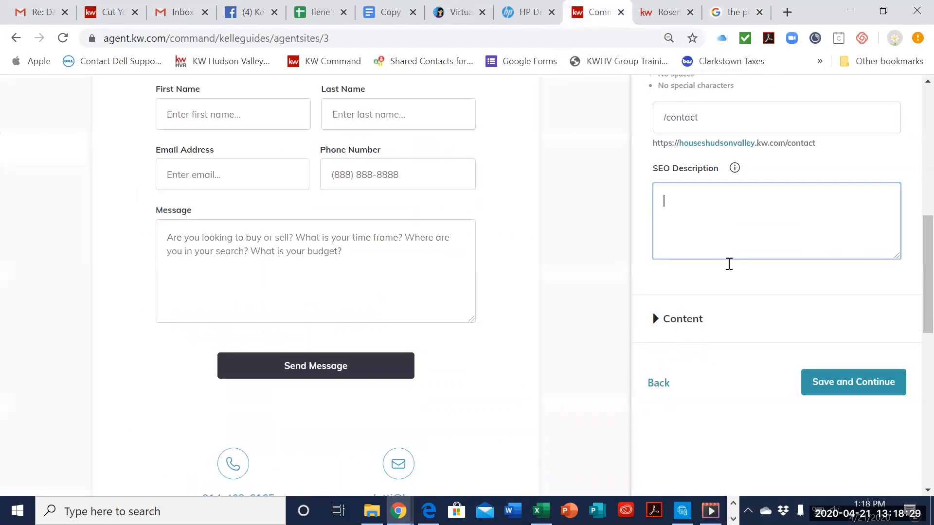
left_click(681, 207)
scroll(764, 221, "down", 3)
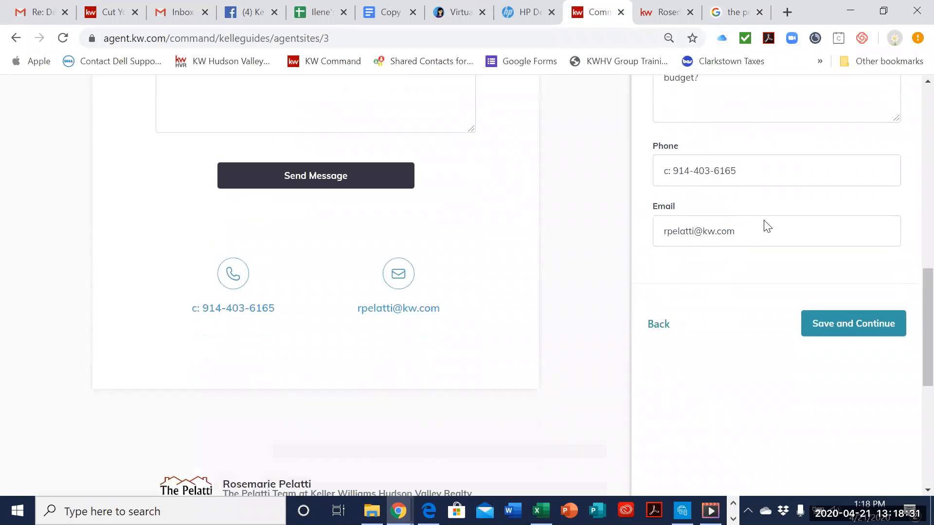
left_click(820, 257)
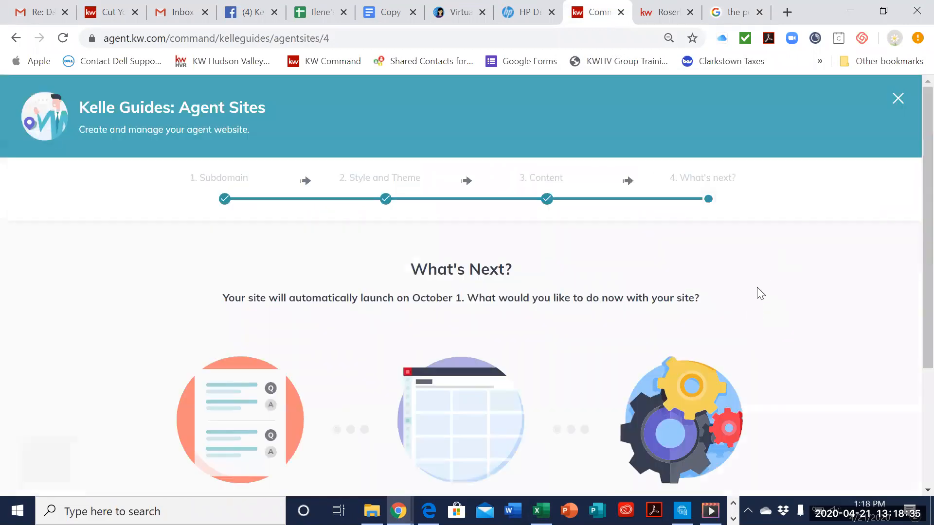
Step: Review the What's Next options, close the guide and open the Agent Site Pages list
scroll(759, 292, "down", 3)
scroll(761, 294, "down", 1)
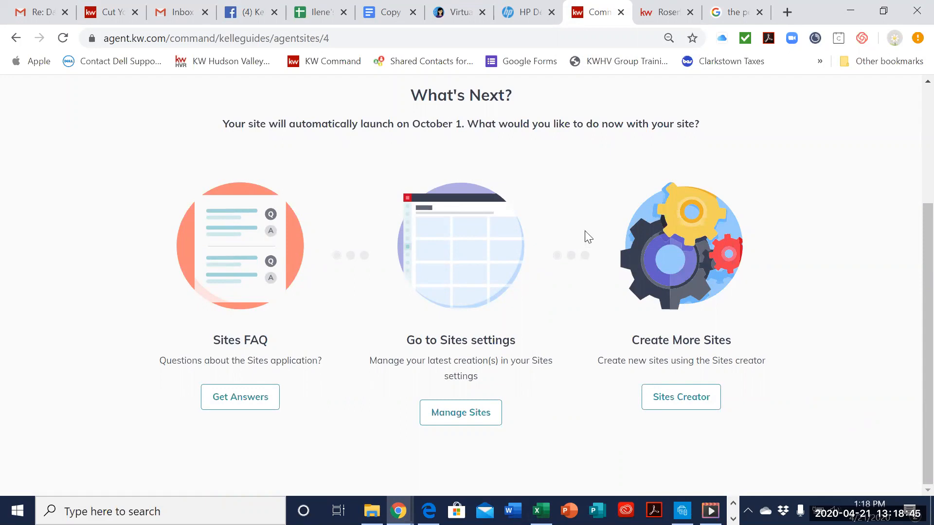
scroll(584, 253, "up", 3)
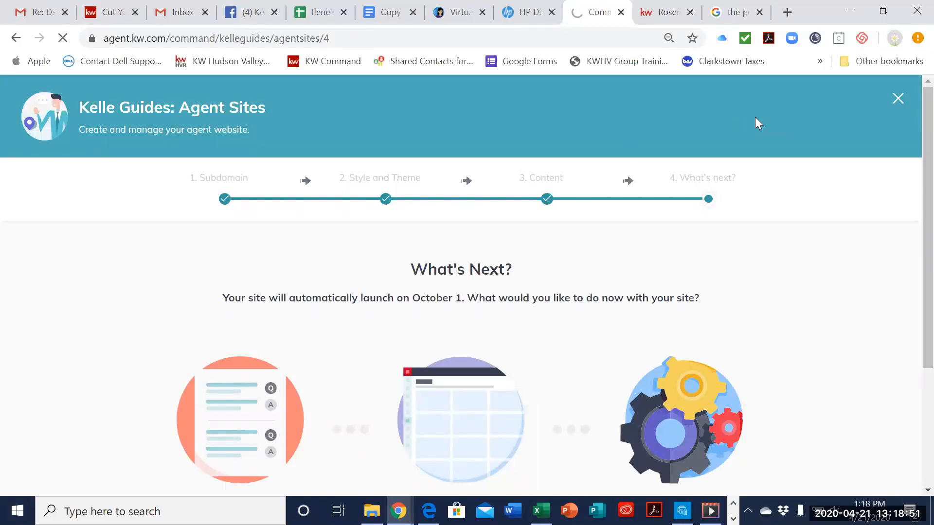
left_click(901, 101)
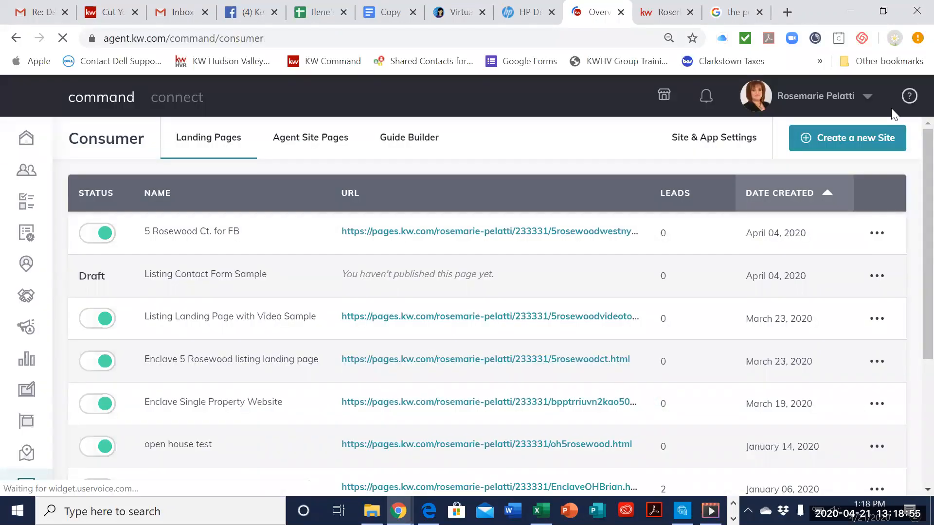
left_click(306, 149)
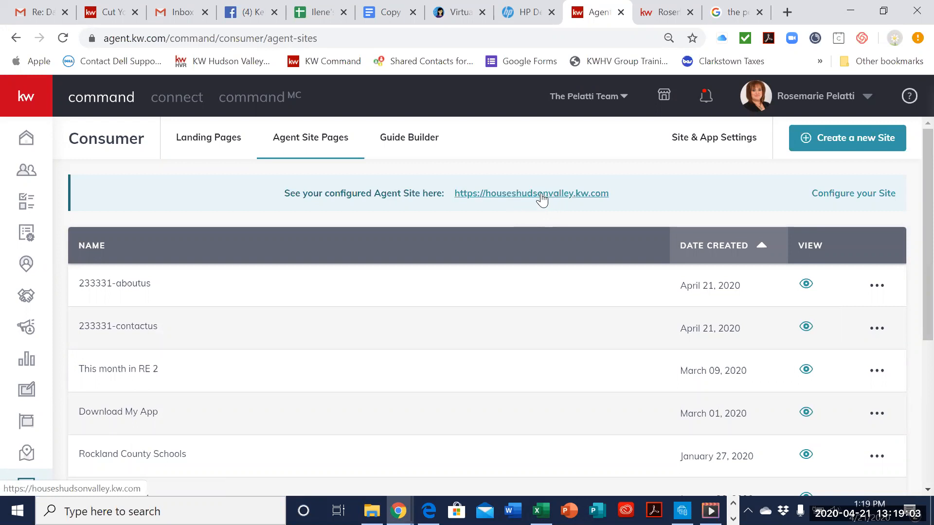
Step: Open the configured site houseshudsonvalley.kw.com and examine its header, contact form and footer
left_click(531, 195)
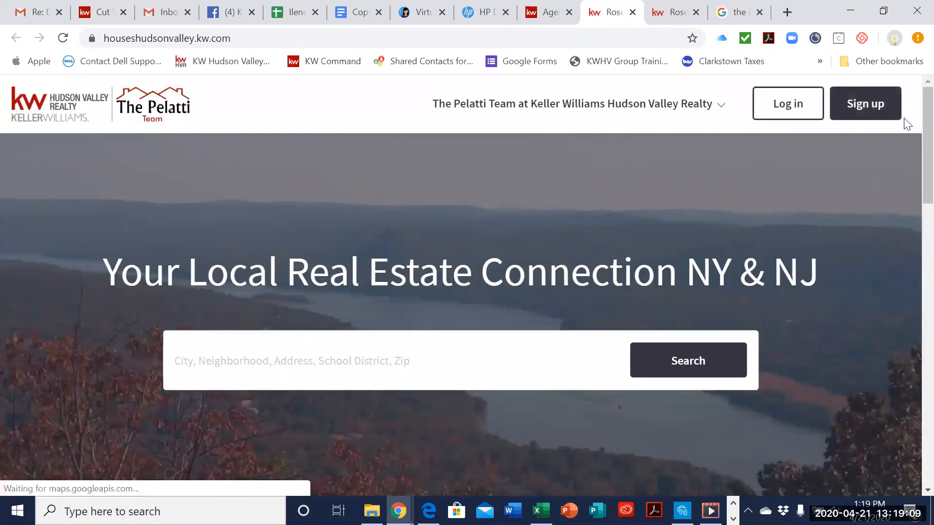
scroll(585, 248, "down", 15)
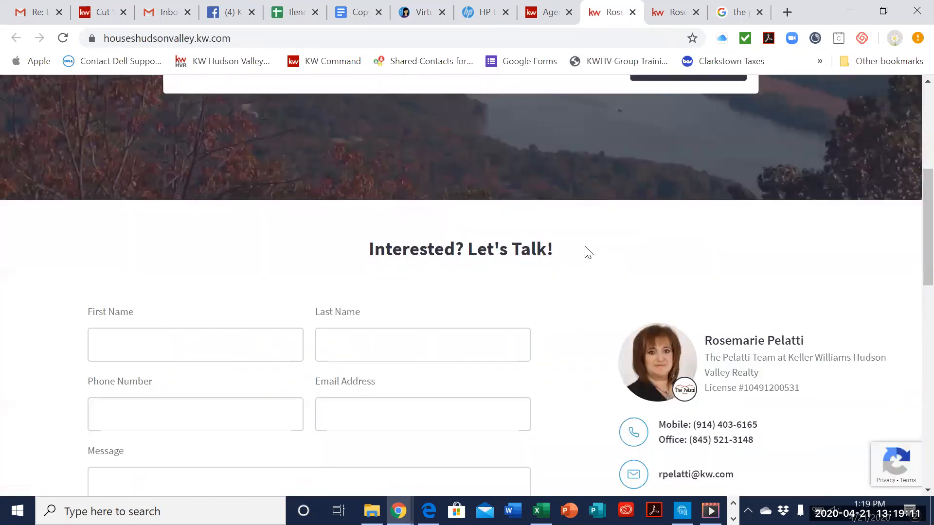
scroll(585, 249, "down", 5)
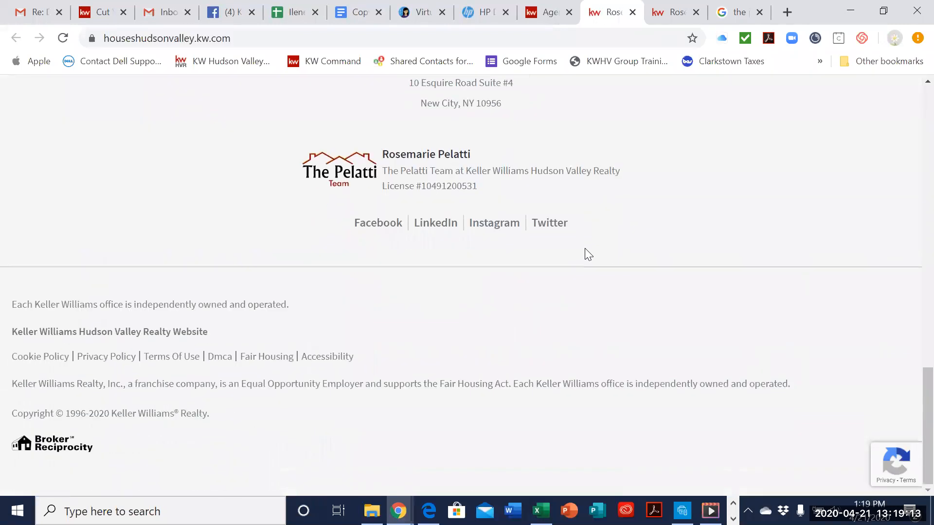
scroll(586, 249, "up", 15)
scroll(590, 250, "up", 5)
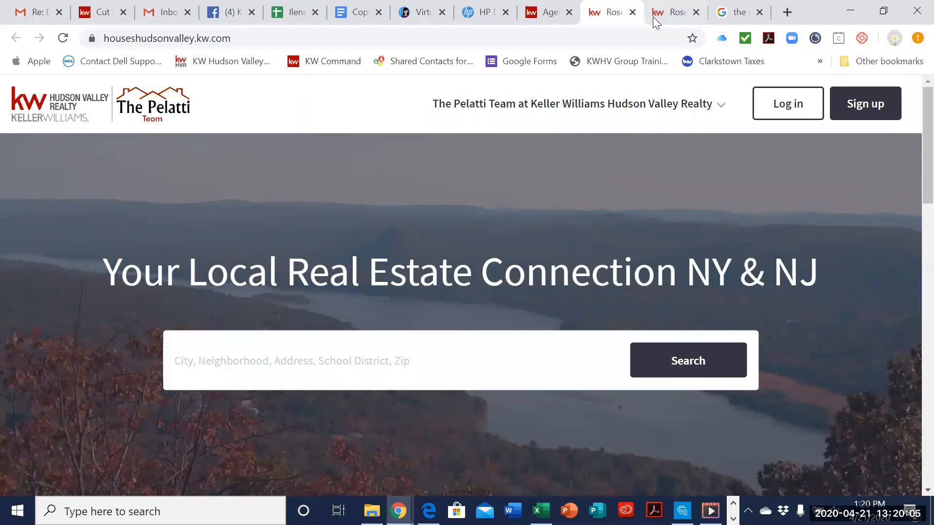
Step: Switch back to the Command site and reopen the Agent Site Pages list in the Consumer section
left_click(545, 14)
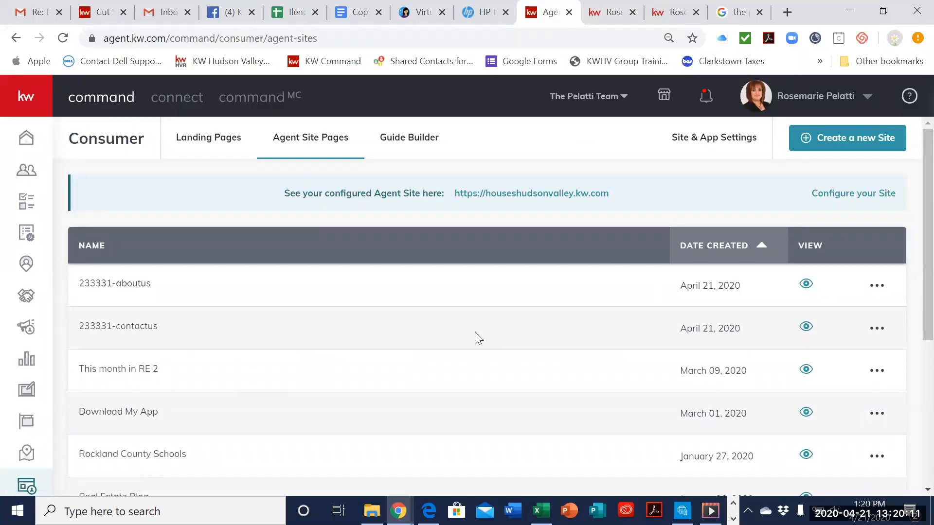
left_click(27, 489)
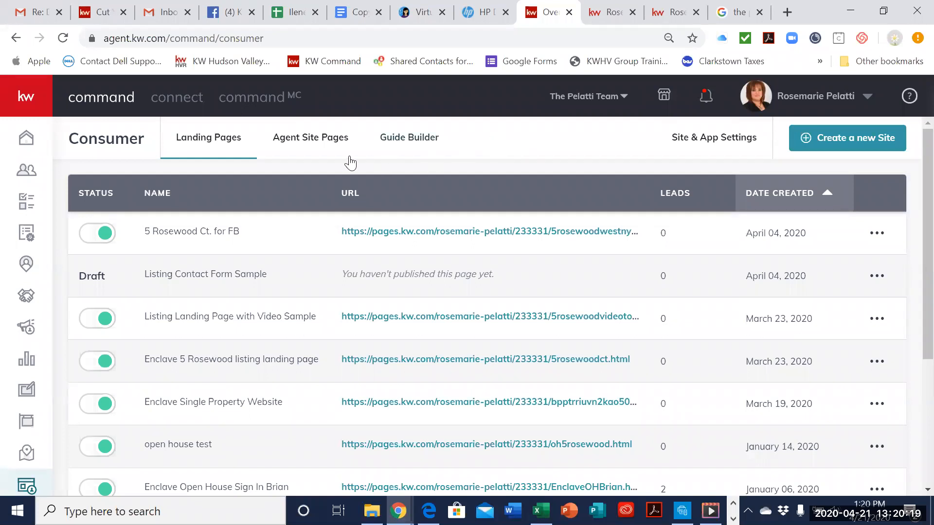
left_click(321, 146)
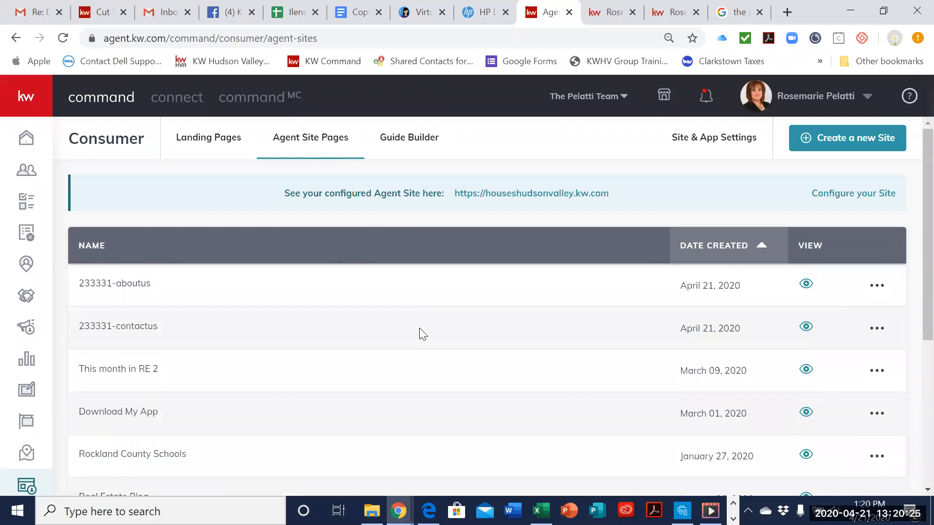
Step: Check the 233331-aboutus page's options and the site configuration's provider choices, closing them without submitting
left_click(878, 289)
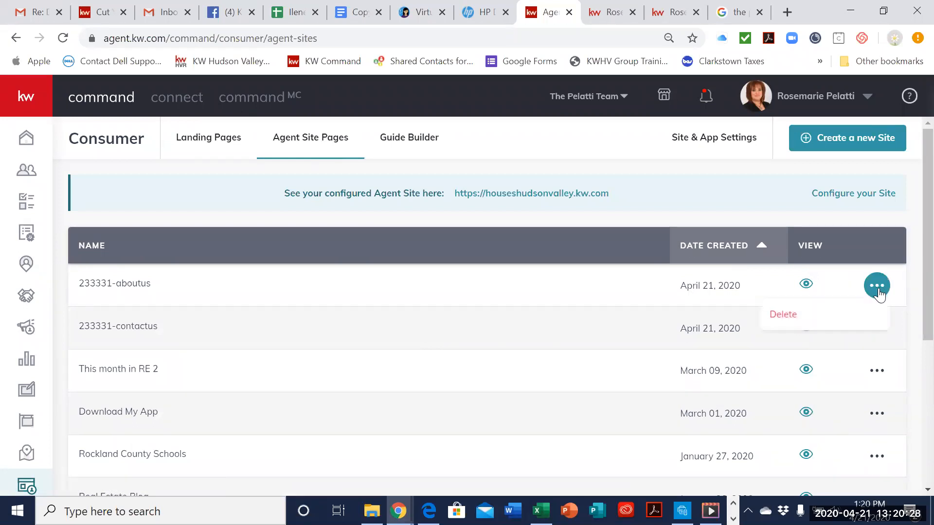
left_click(847, 195)
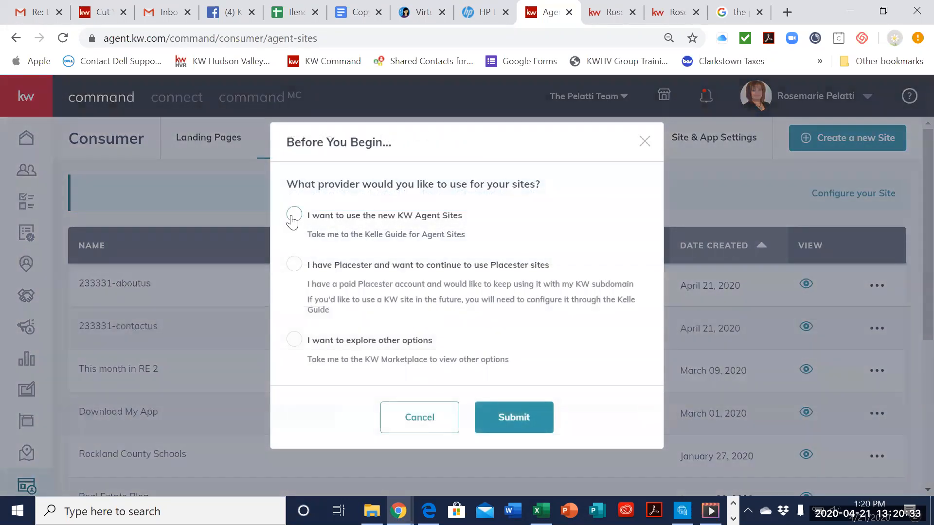
left_click(644, 142)
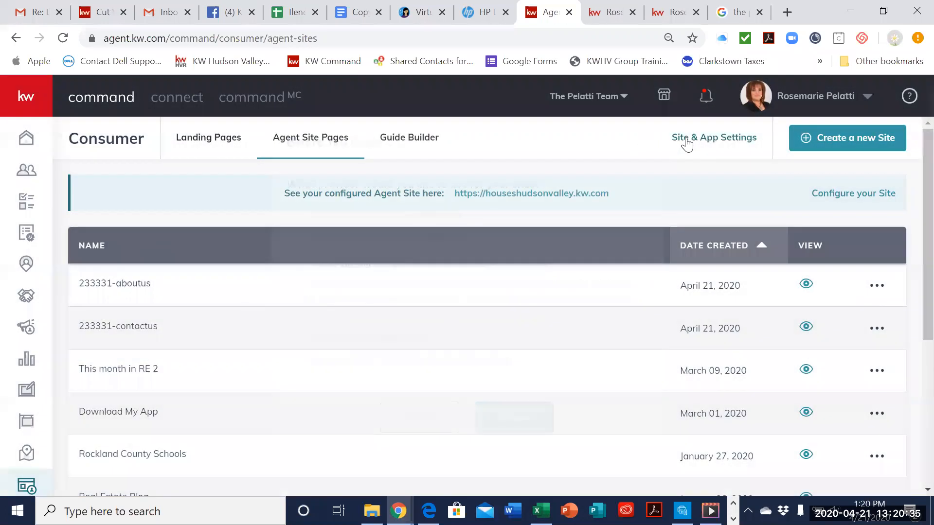
Step: Open Site & App Settings and review the general settings for hero text, hero image and the app landing page
left_click(686, 142)
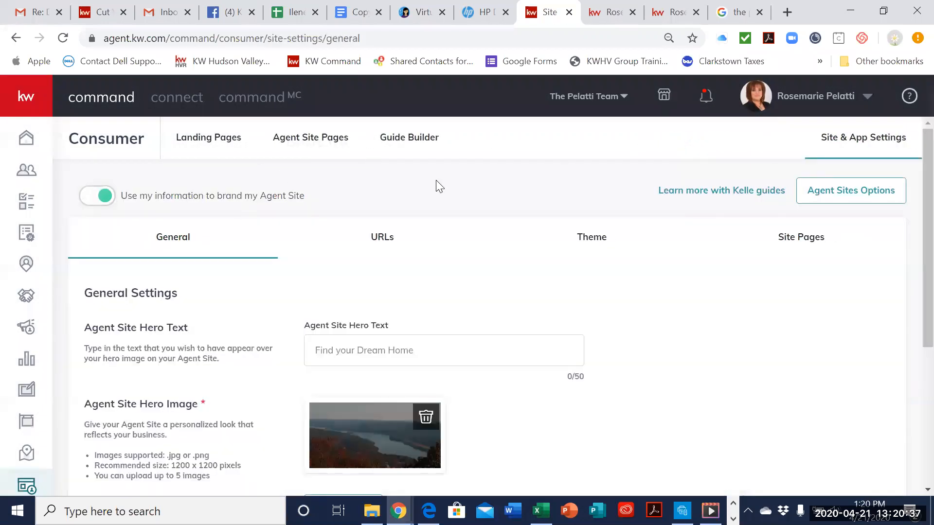
left_click(16, 38)
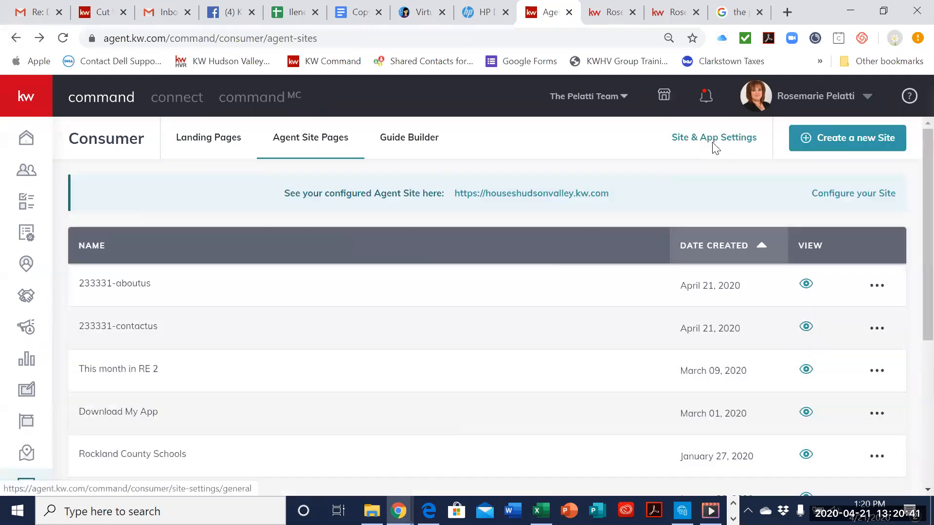
left_click(715, 146)
scroll(460, 299, "down", 1)
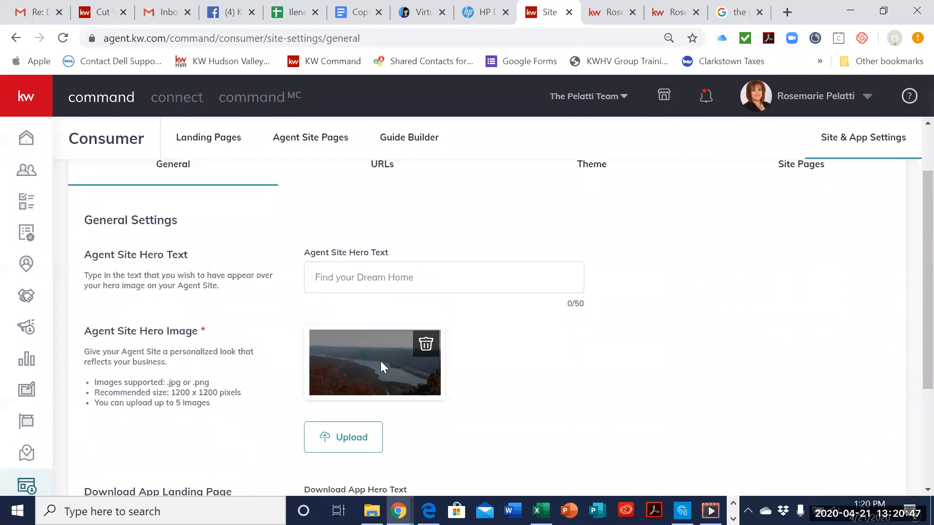
scroll(368, 364, "down", 1)
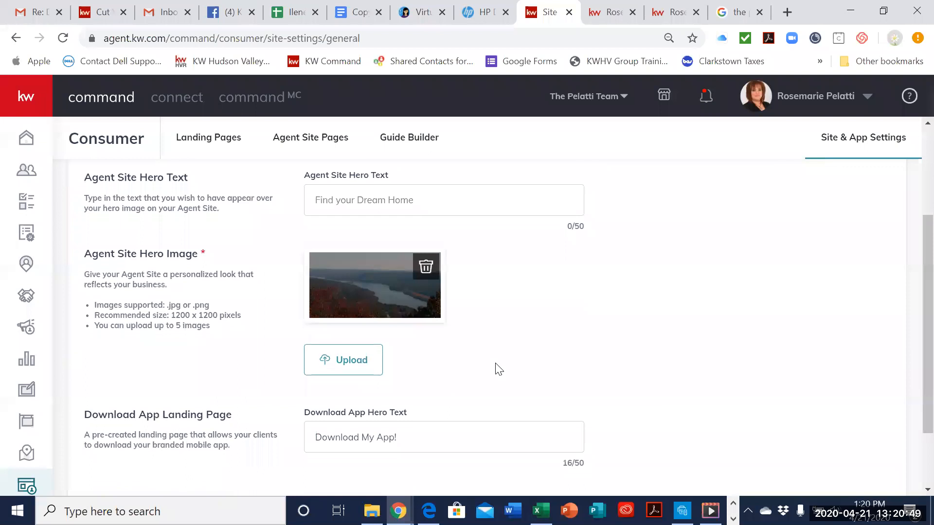
scroll(486, 372, "down", 1)
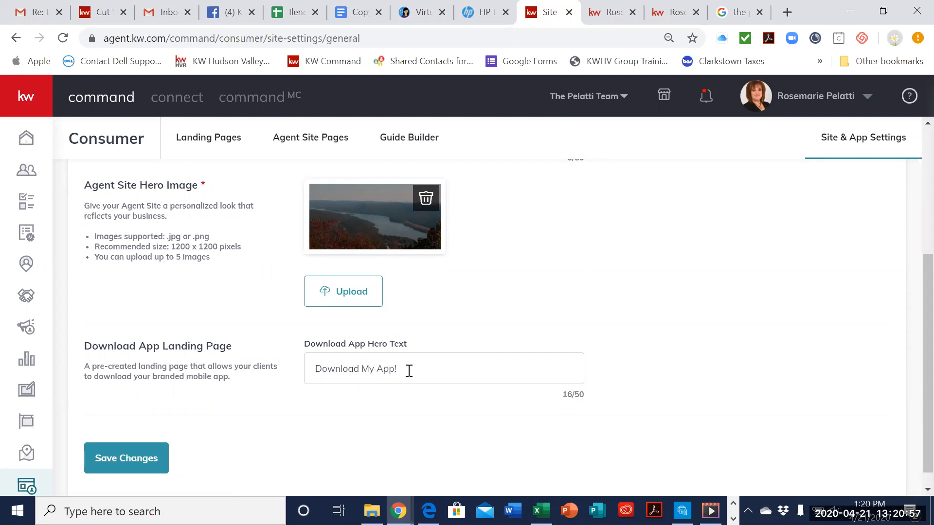
scroll(409, 371, "up", 5)
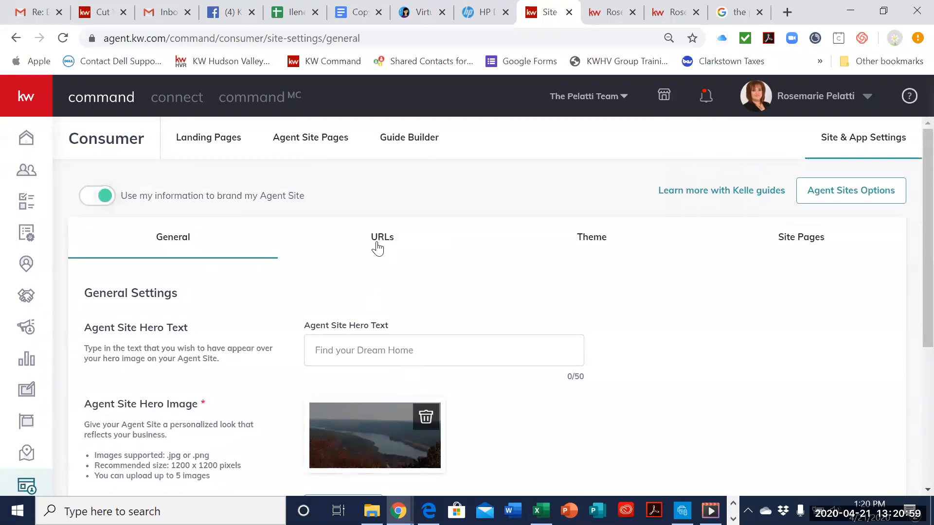
Step: Open the URLs settings and check the subdomain and app URL fields, reloading the page to refresh the app URL
left_click(384, 239)
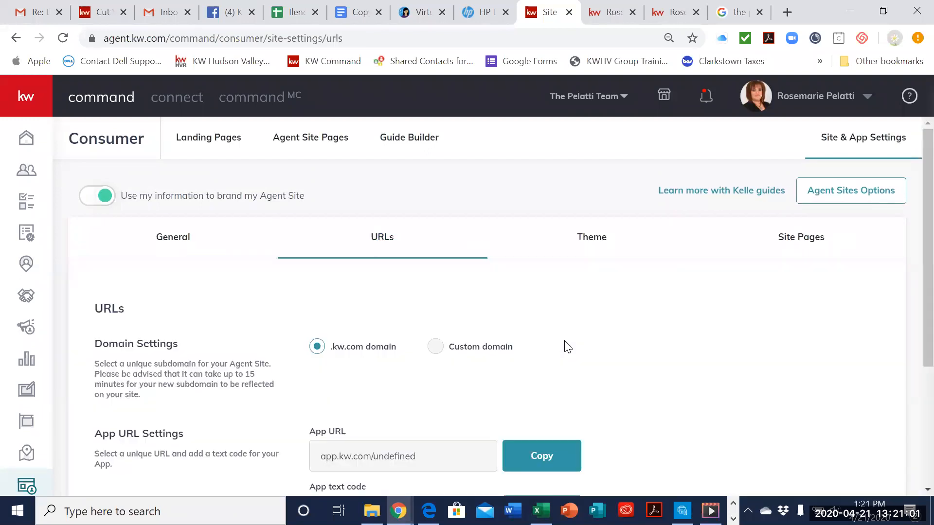
scroll(566, 346, "down", 2)
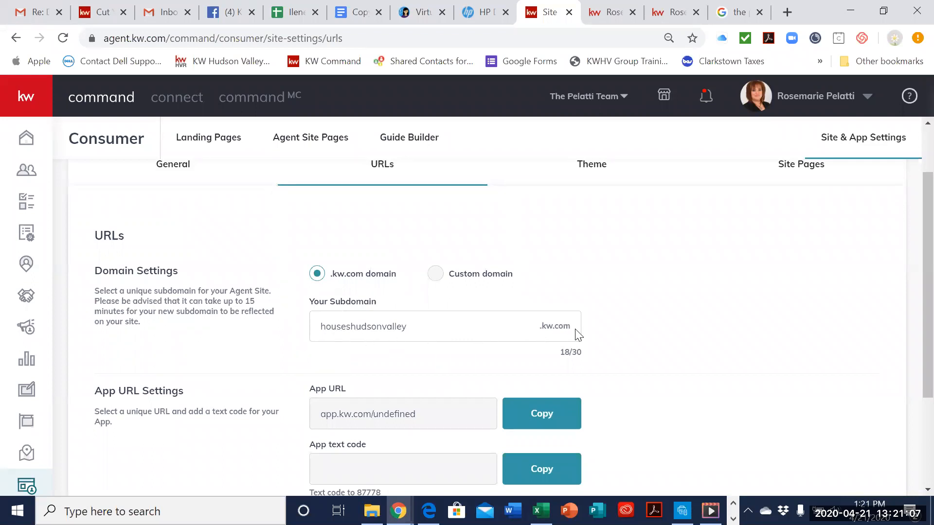
scroll(793, 347, "down", 3)
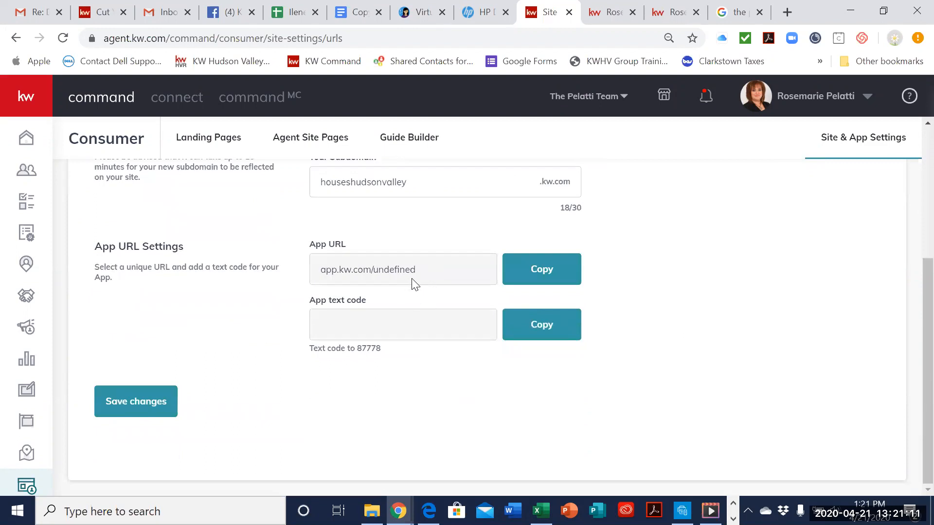
left_click(63, 38)
scroll(483, 378, "down", 1)
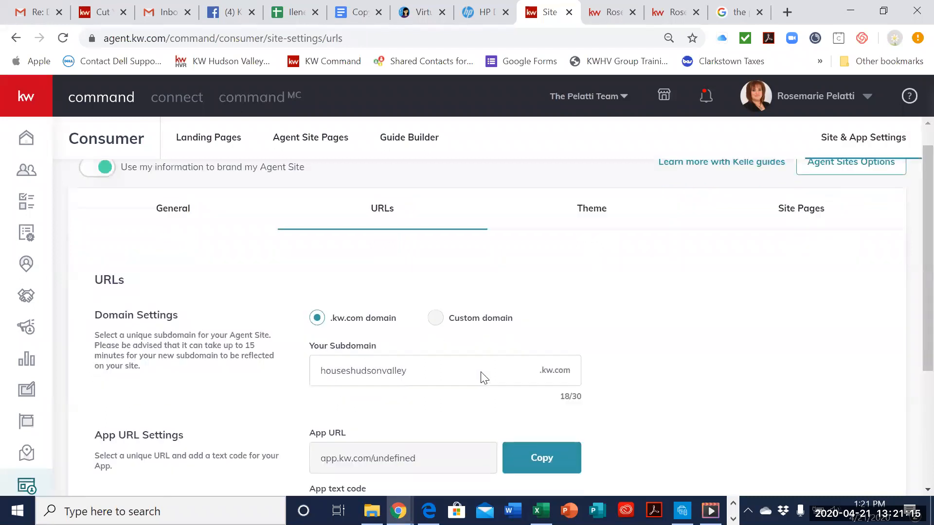
scroll(483, 378, "down", 4)
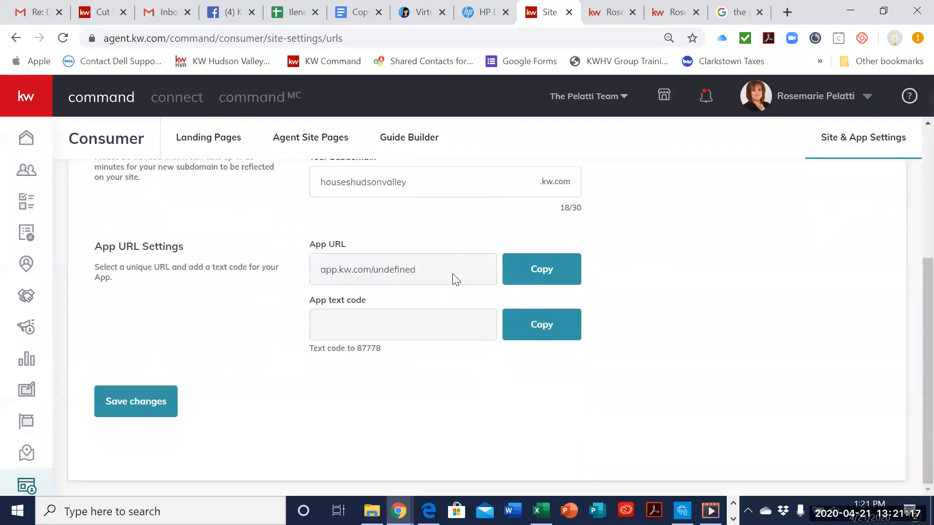
left_click(63, 37)
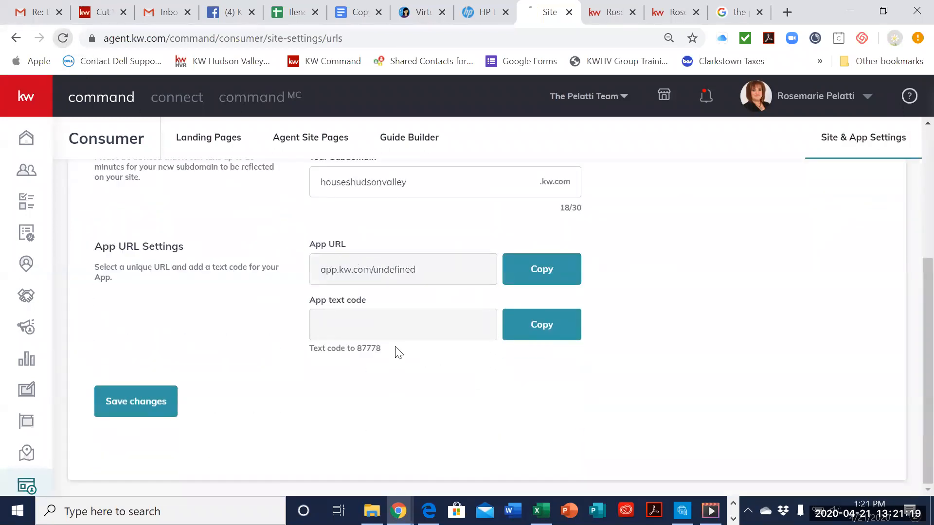
scroll(432, 364, "down", 5)
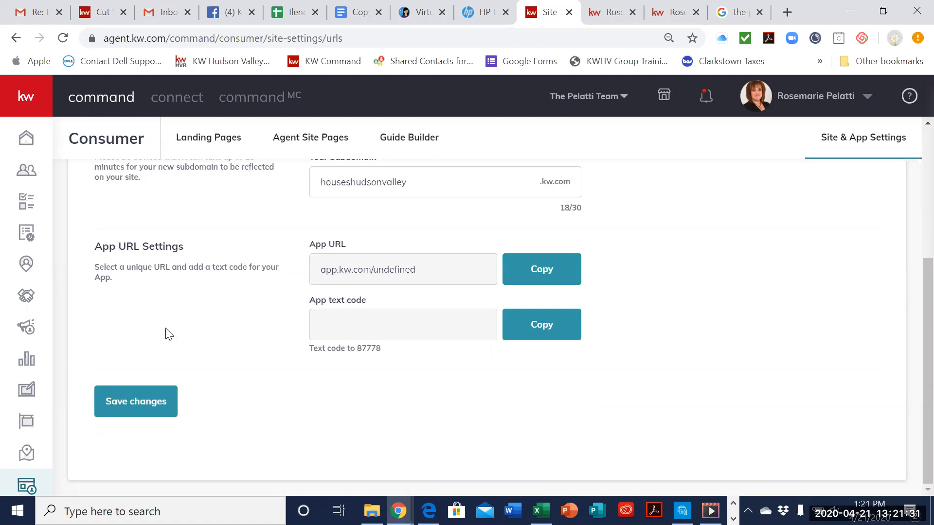
Step: Return to the Consumer section and look through the Landing Pages and Agent Site Pages lists
left_click(28, 486)
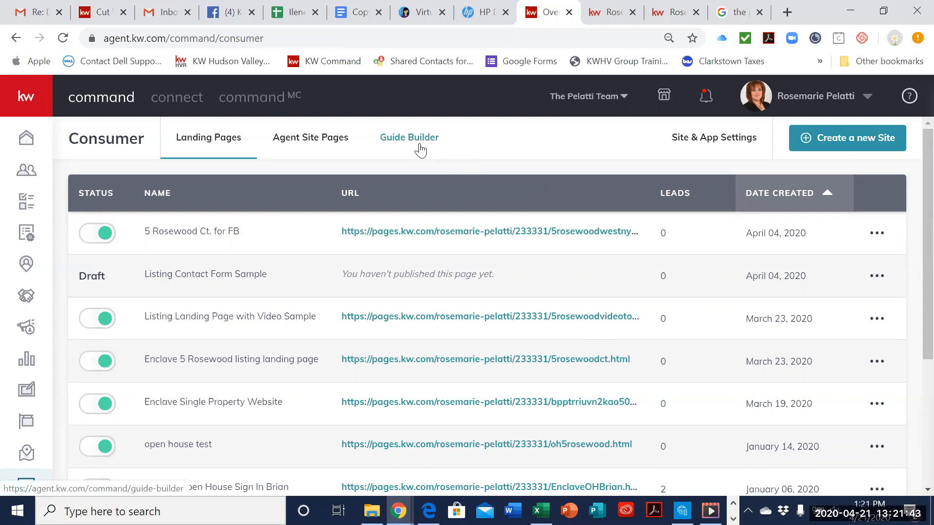
scroll(234, 375, "down", 3)
scroll(292, 243, "up", 3)
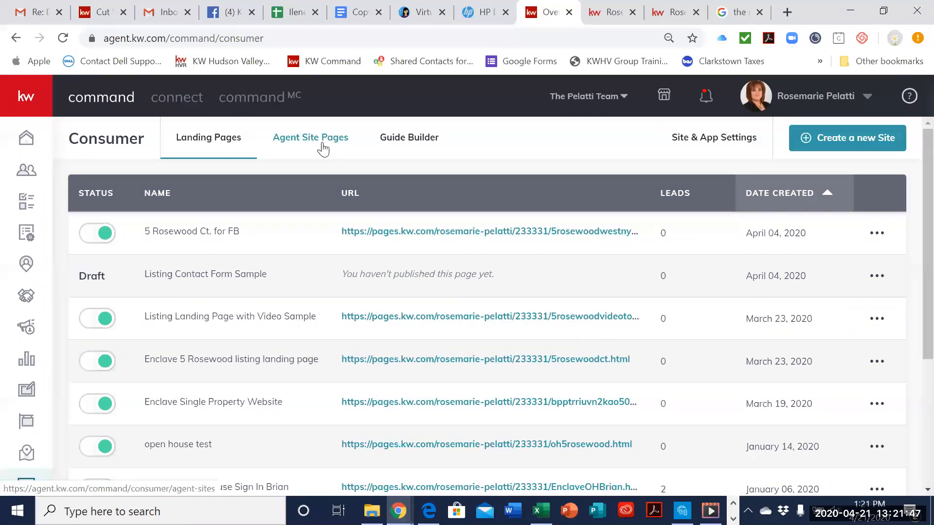
left_click(322, 149)
scroll(372, 409, "down", 1)
scroll(371, 405, "down", 3)
scroll(377, 218, "up", 5)
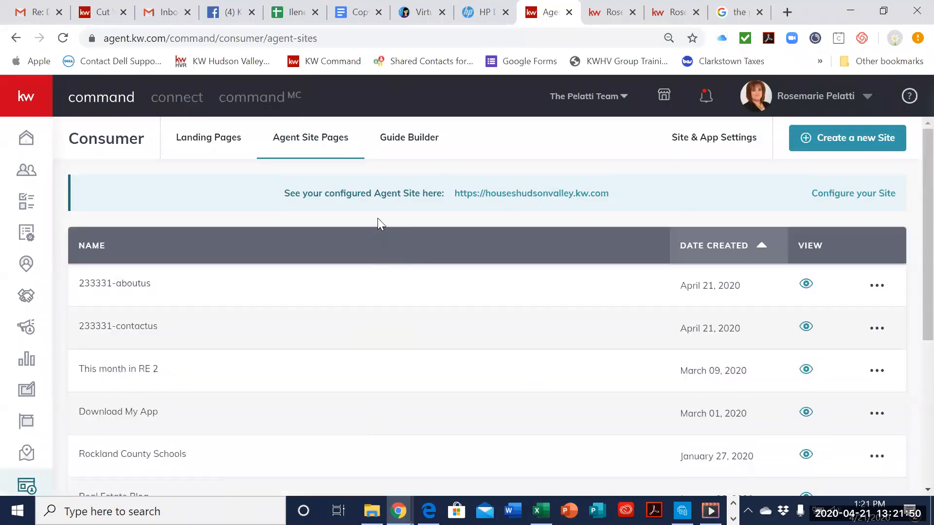
Step: View the guides in Guide Builder, and look through the Agent Site Pages list again
left_click(418, 141)
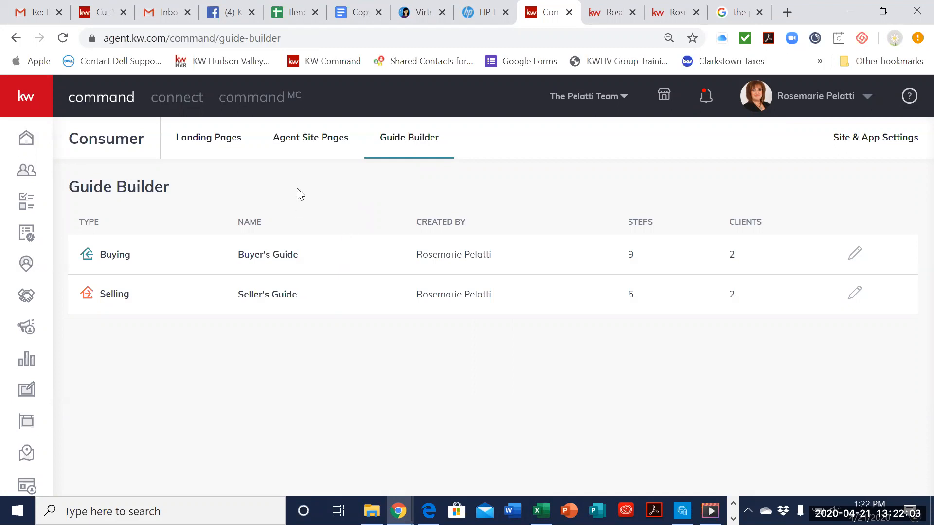
left_click(313, 138)
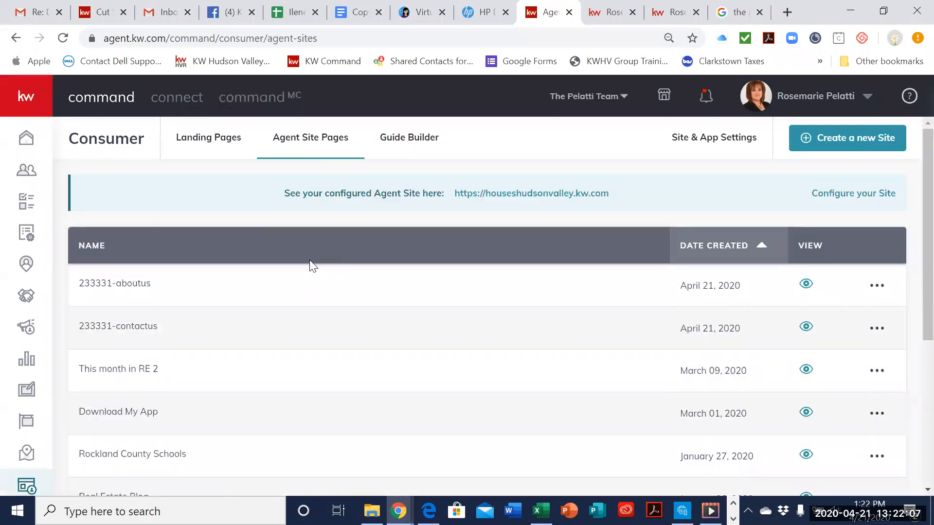
scroll(309, 261, "down", 5)
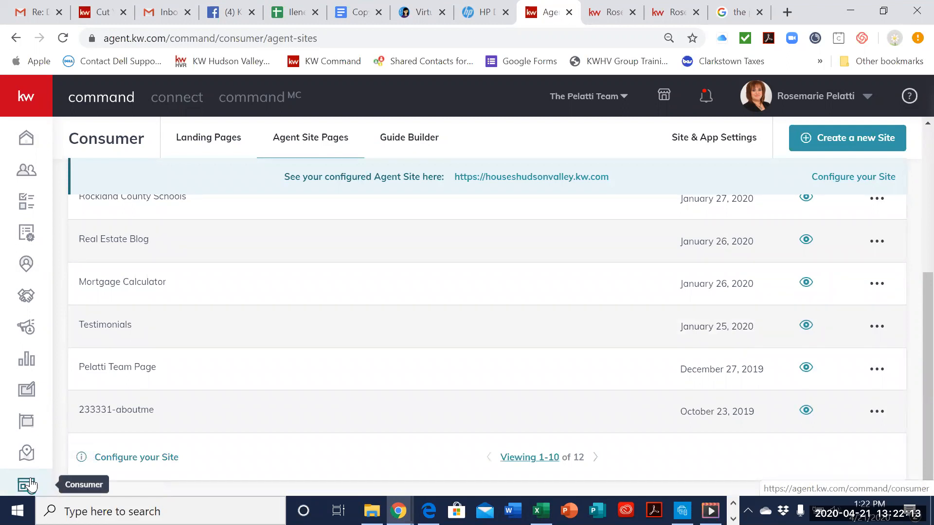
scroll(533, 259, "up", 5)
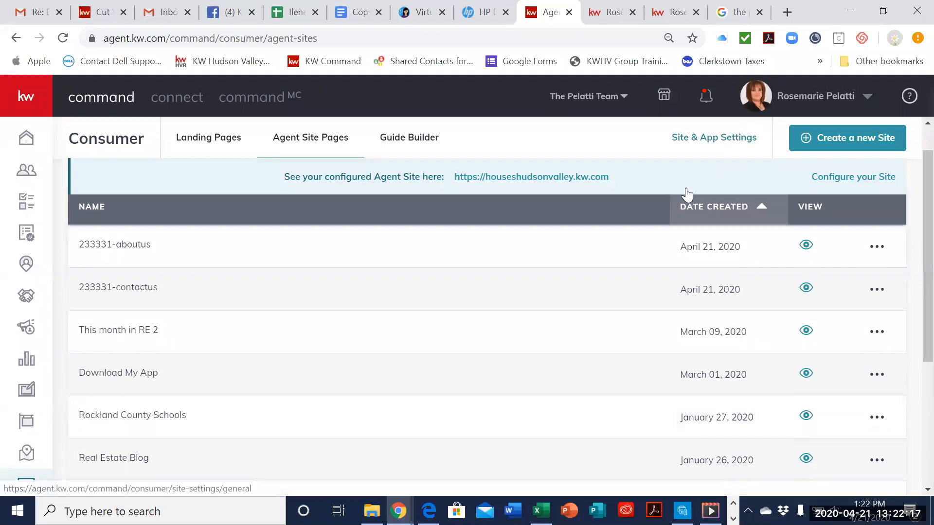
Step: Reopen the URLs section of Site & App Settings and recheck the domain, app URL and app text code settings
left_click(731, 141)
left_click(419, 246)
scroll(669, 334, "down", 3)
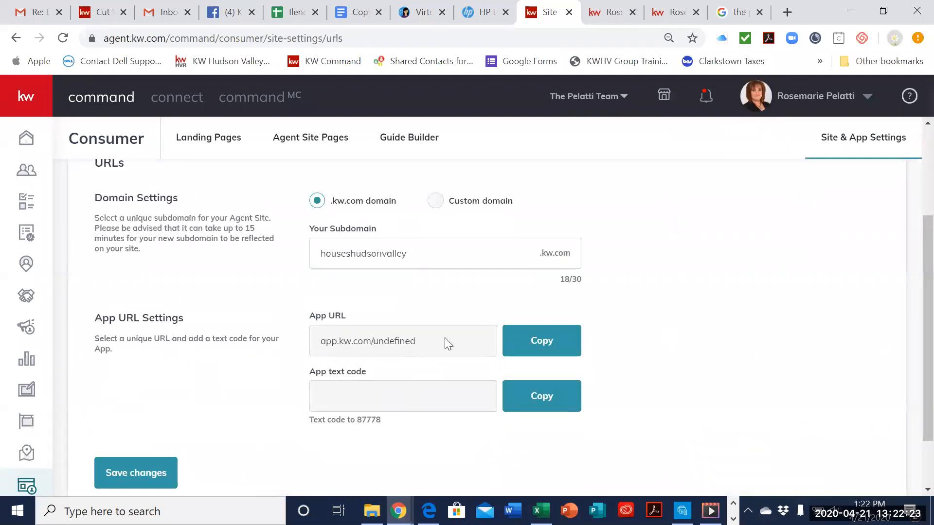
scroll(413, 369, "down", 1)
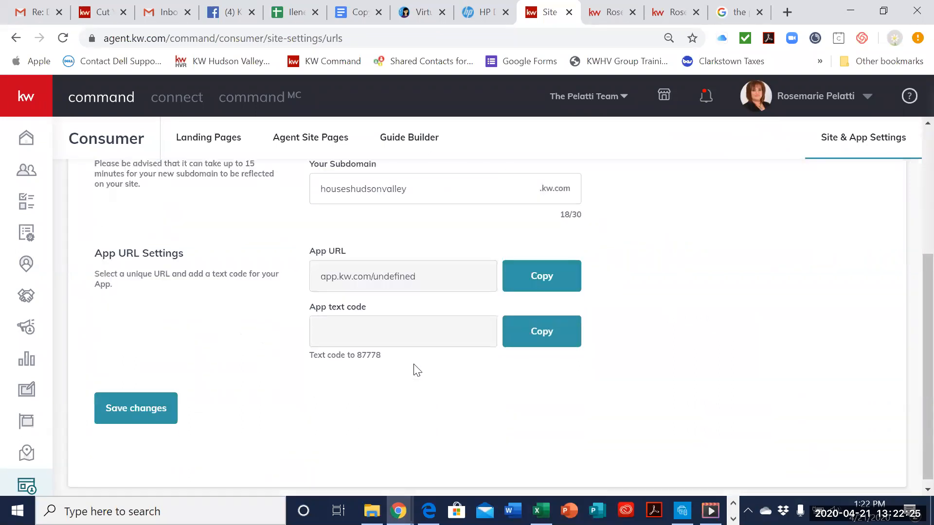
scroll(418, 438, "up", 3)
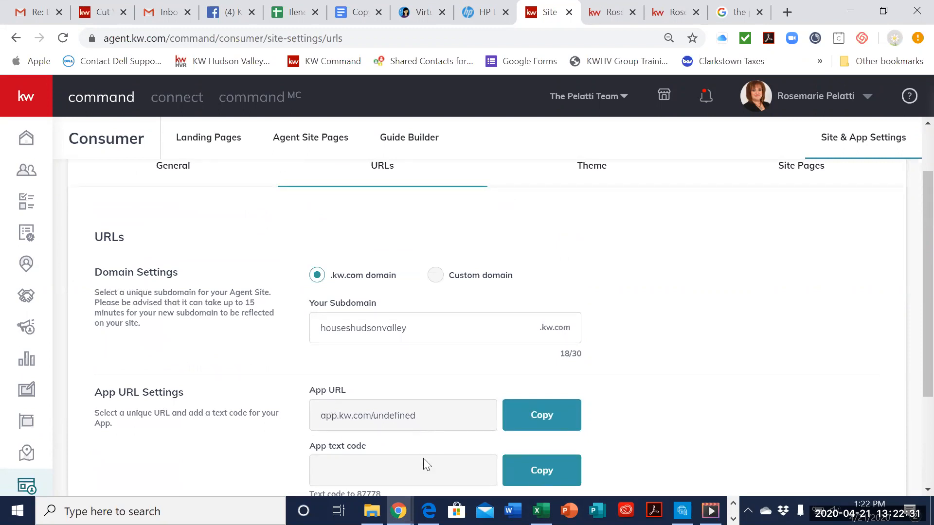
scroll(425, 463, "up", 2)
scroll(495, 354, "down", 3)
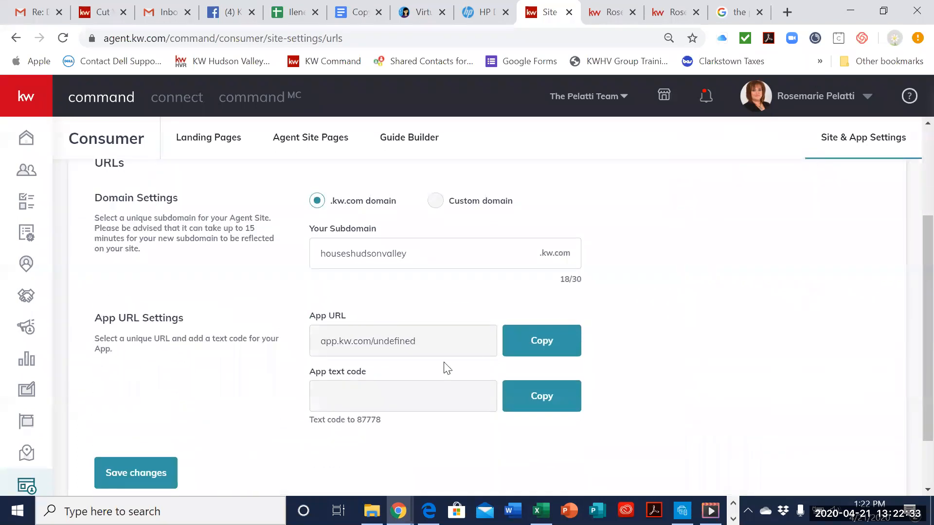
scroll(789, 286, "up", 3)
Step: Review the KW Red and KW Dark theme options in the site's Theme settings
left_click(587, 239)
scroll(636, 300, "down", 3)
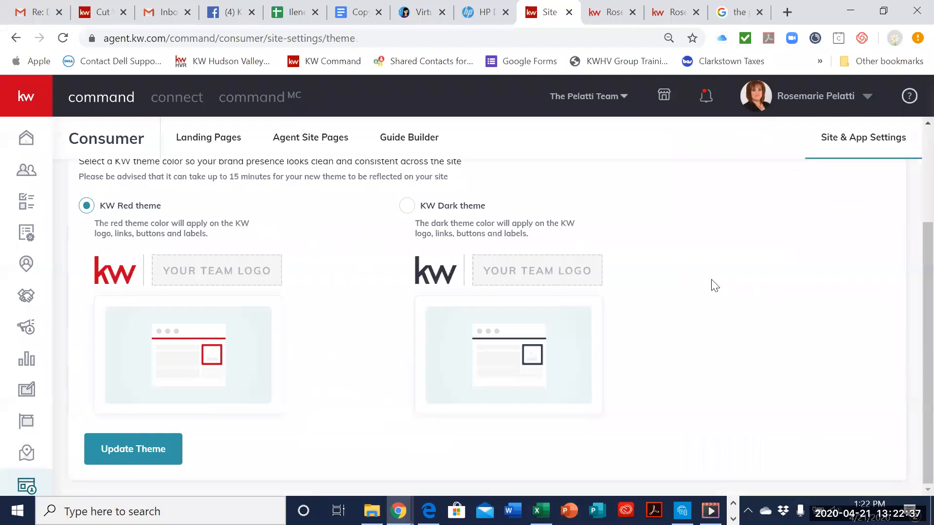
scroll(792, 286, "up", 3)
Step: Open the Site Pages settings and display the team About page's title, URL slug and SEO description
left_click(803, 238)
scroll(827, 385, "down", 3)
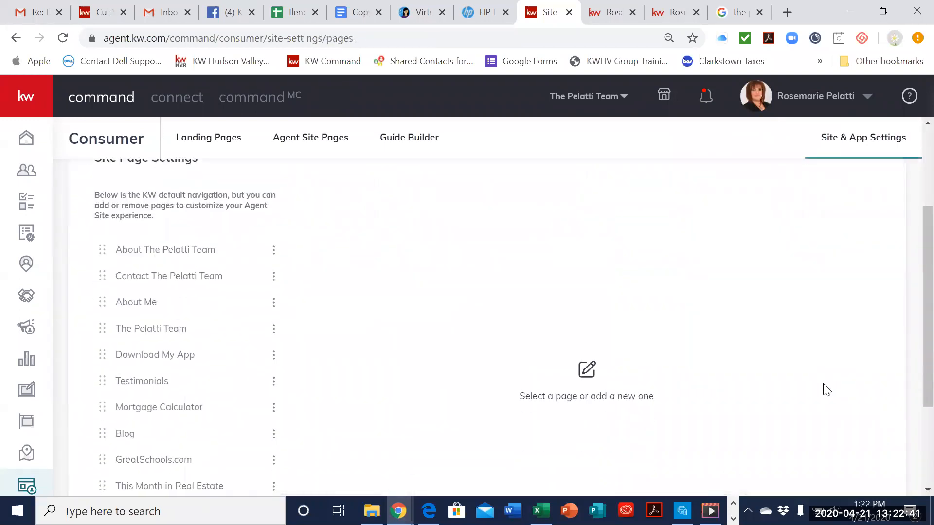
left_click(258, 259)
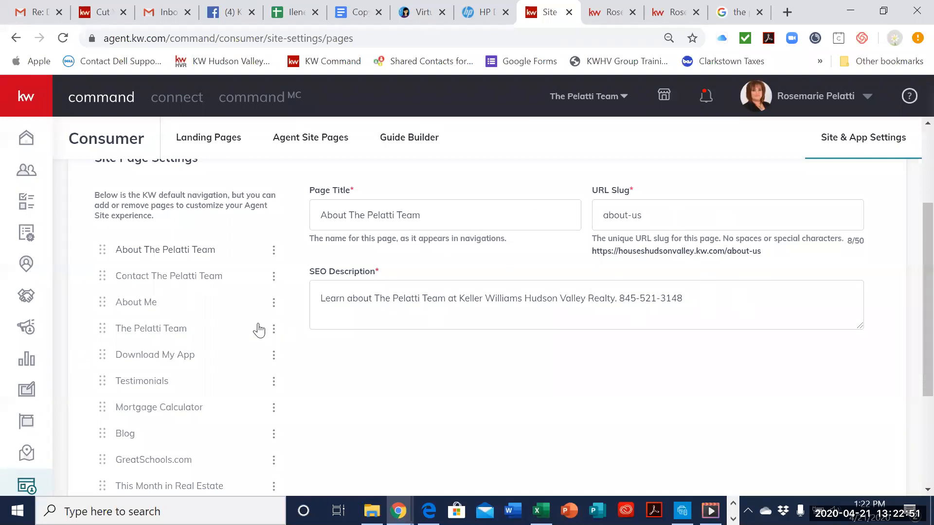
Step: Try to reposition the team's About page in the site navigation order, and look over the rest of the page list
mouse_move(209, 249)
left_mouse_down()
mouse_move(208, 273)
mouse_move(194, 257)
left_mouse_up()
mouse_move(109, 247)
left_mouse_down()
mouse_move(111, 287)
mouse_move(112, 247)
left_mouse_up()
scroll(208, 353, "down", 1)
scroll(208, 353, "down", 3)
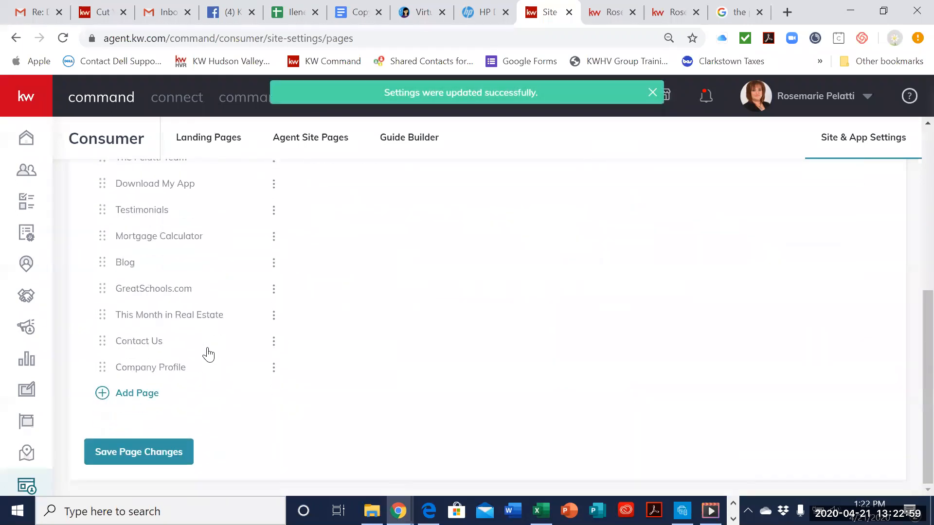
scroll(208, 355, "up", 4)
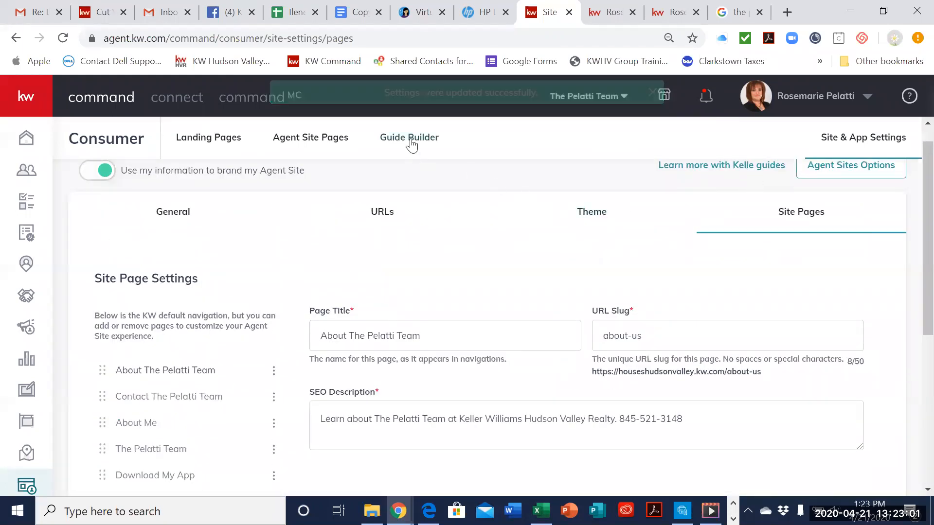
Step: Try to open the agent site at finerocklandhome.kw.com in a new browser tab
scroll(628, 266, "up", 1)
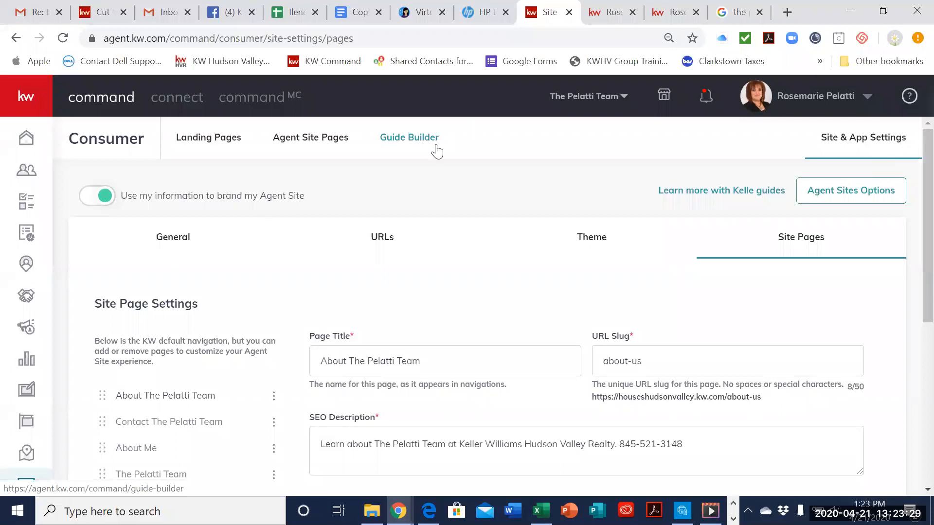
left_click(787, 11)
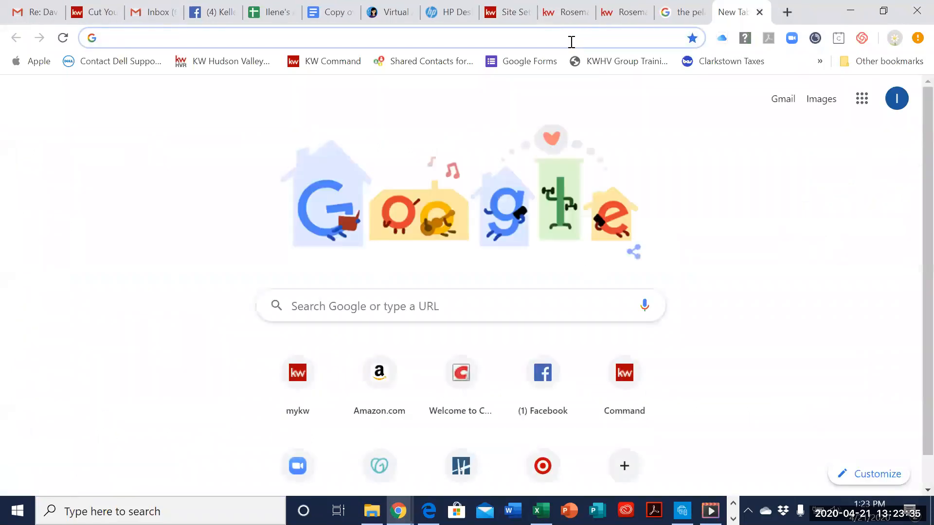
type("findrock")
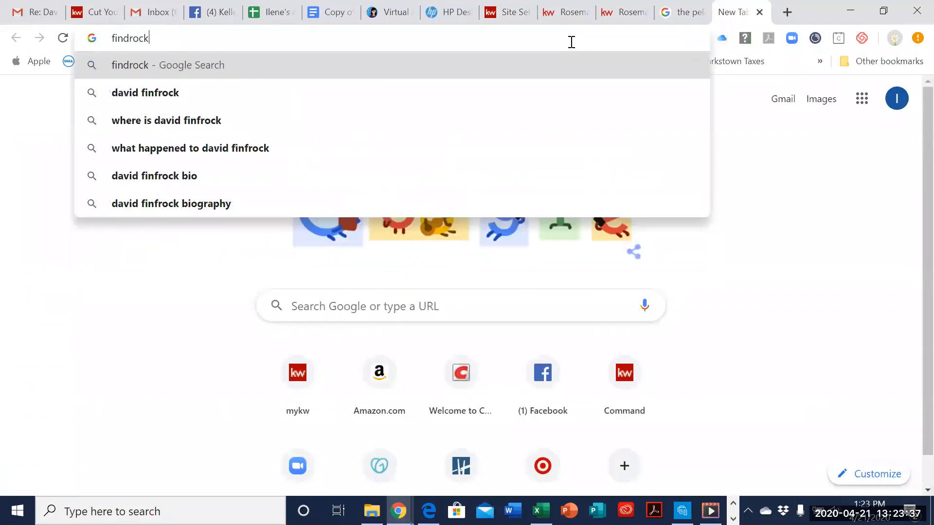
type("landhome")
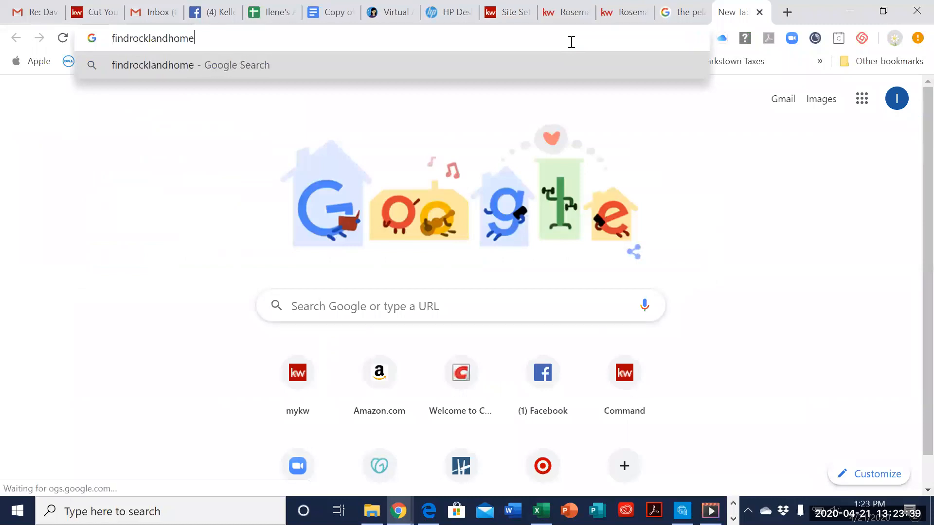
type(".kw.com")
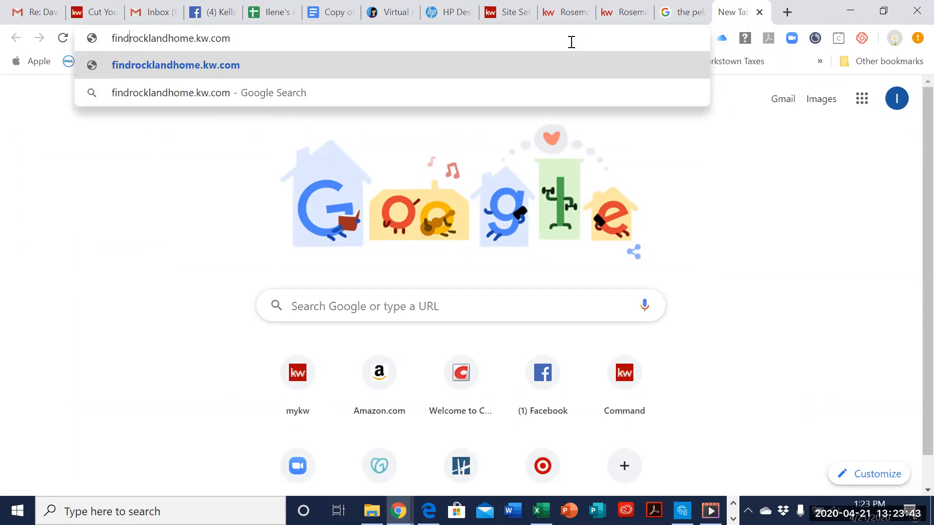
key("BackSpace")
type("e")
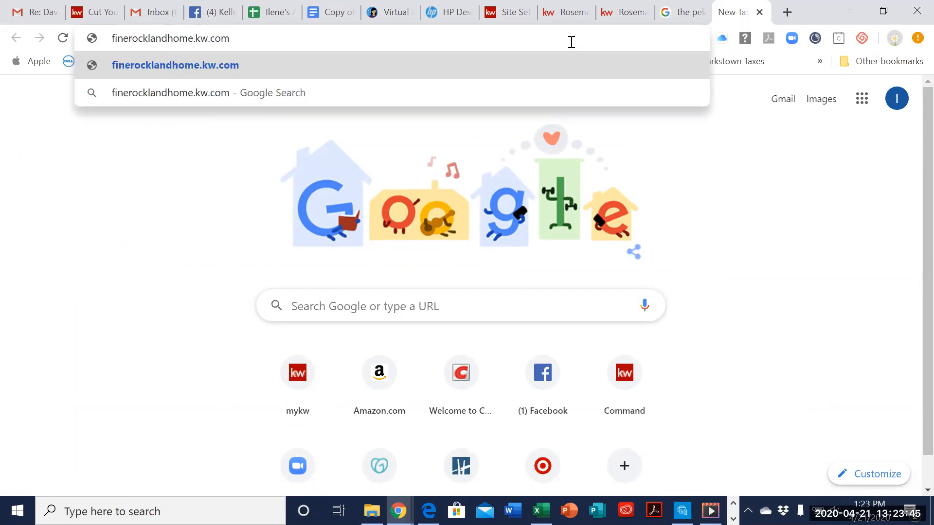
key("Return")
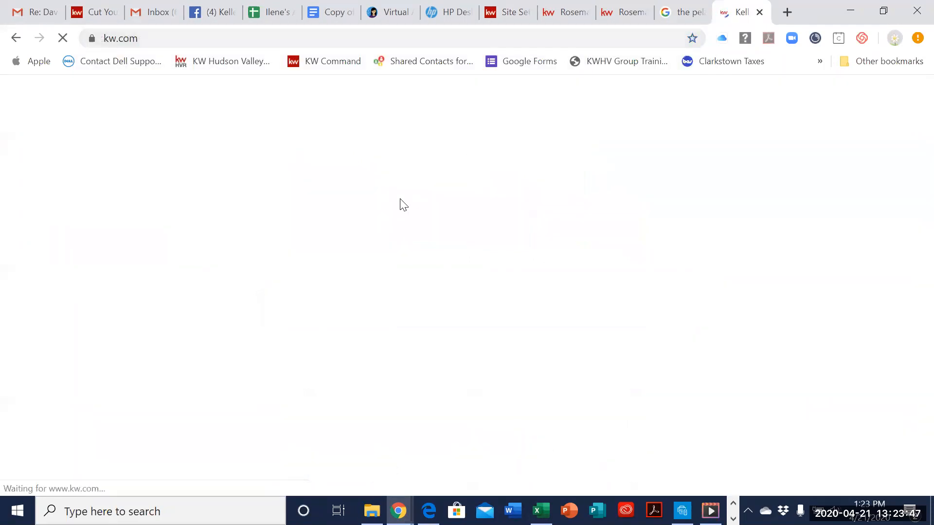
Step: Load the agent site at finerocklandhomes.com and accept its cookies
left_click(315, 40)
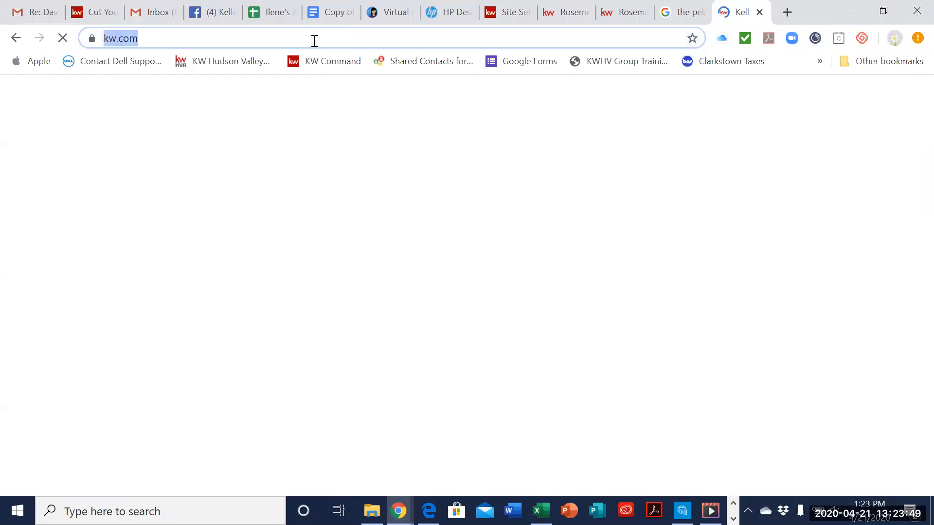
type("fine")
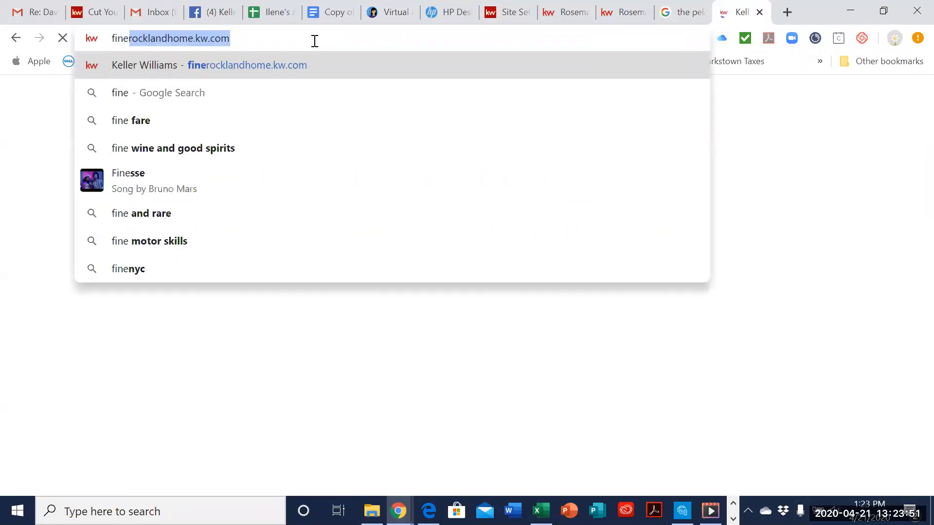
type("rocklan")
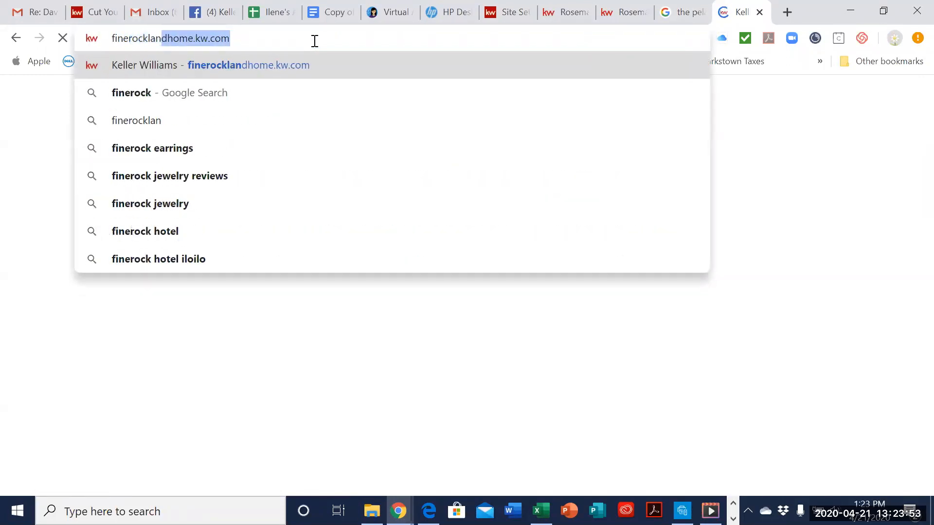
type("dhome")
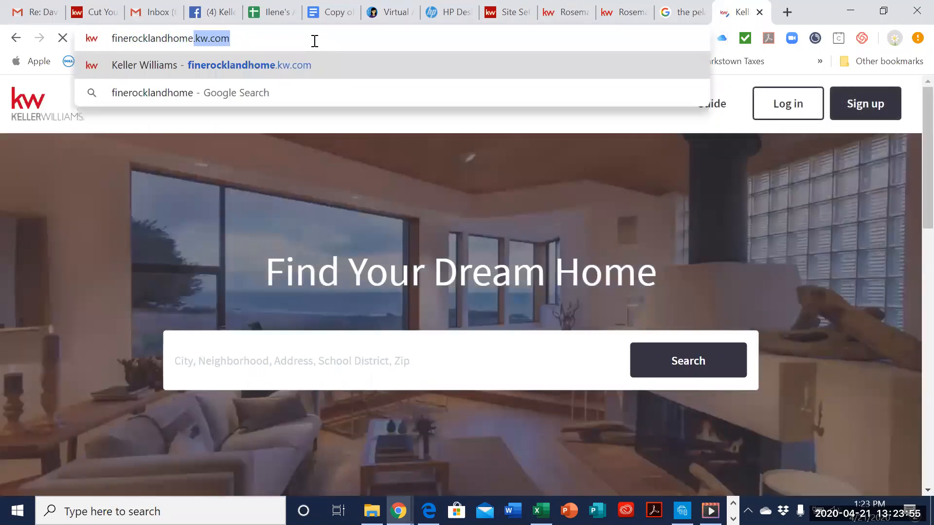
type(".com")
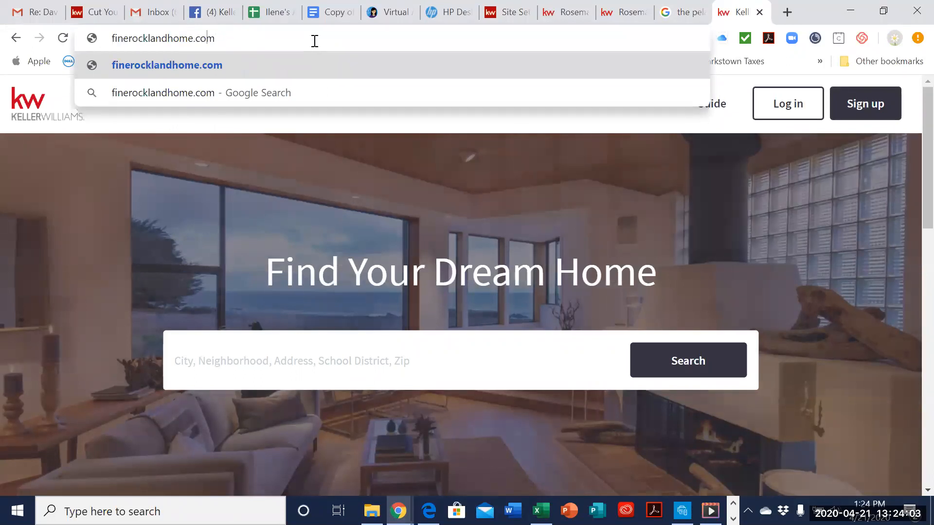
key("Left")
key("Left")
key("Left")
key("Left")
type("s")
key("Return")
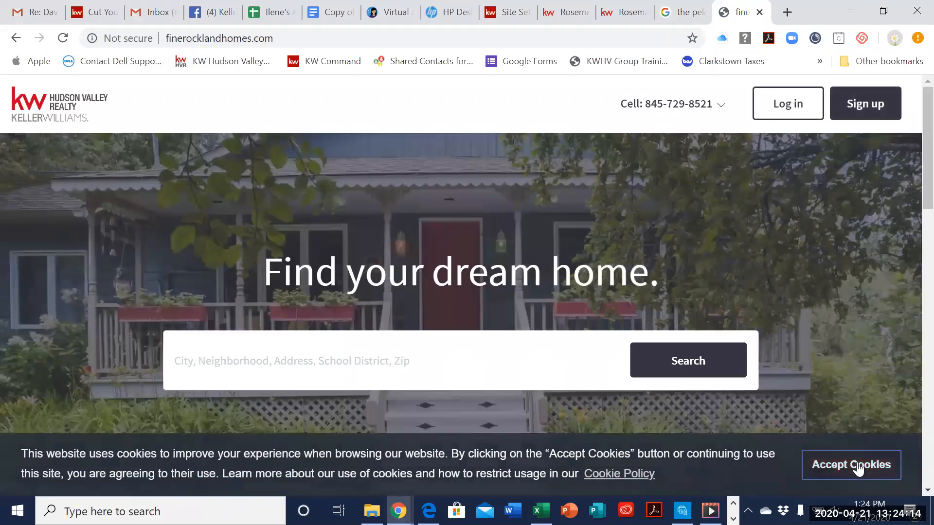
left_click(854, 466)
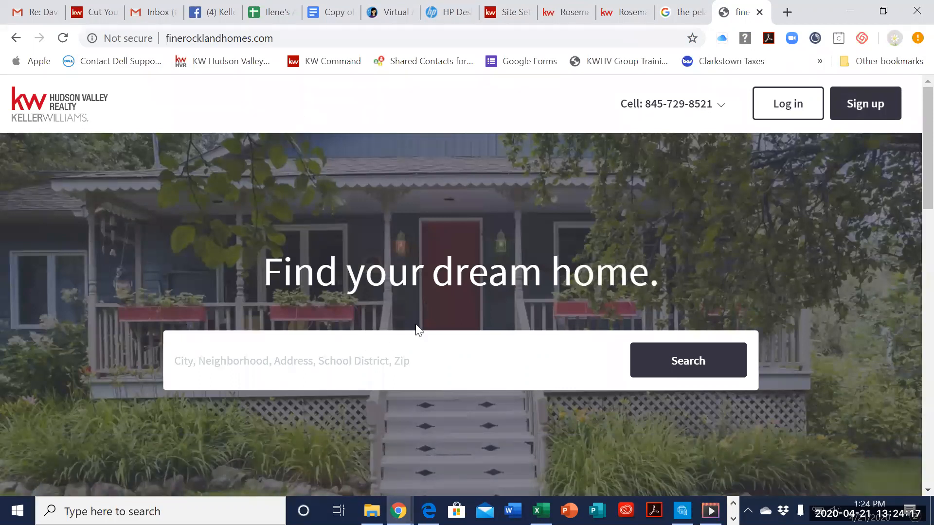
Step: Review the finerocklandhomes.com home page down to its contact form and footer, and display the site's navigation links
scroll(861, 327, "down", 20)
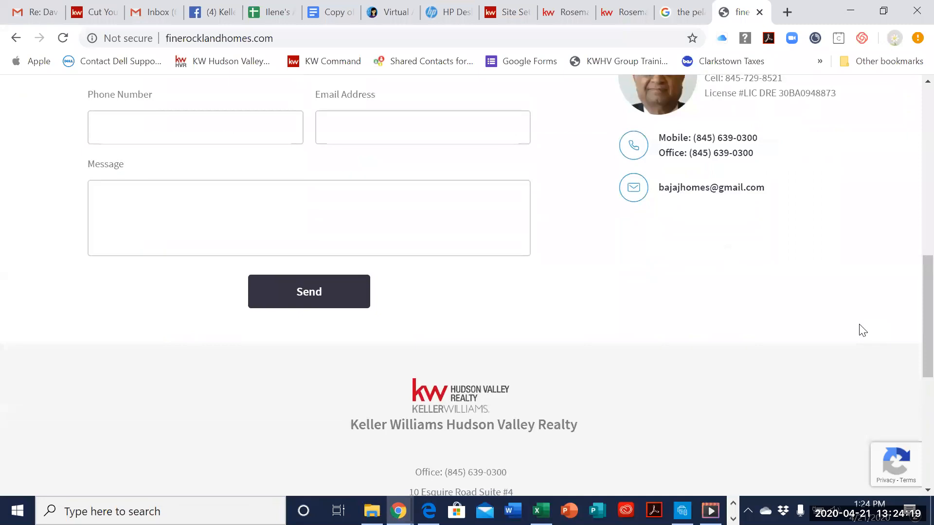
scroll(862, 329, "down", 5)
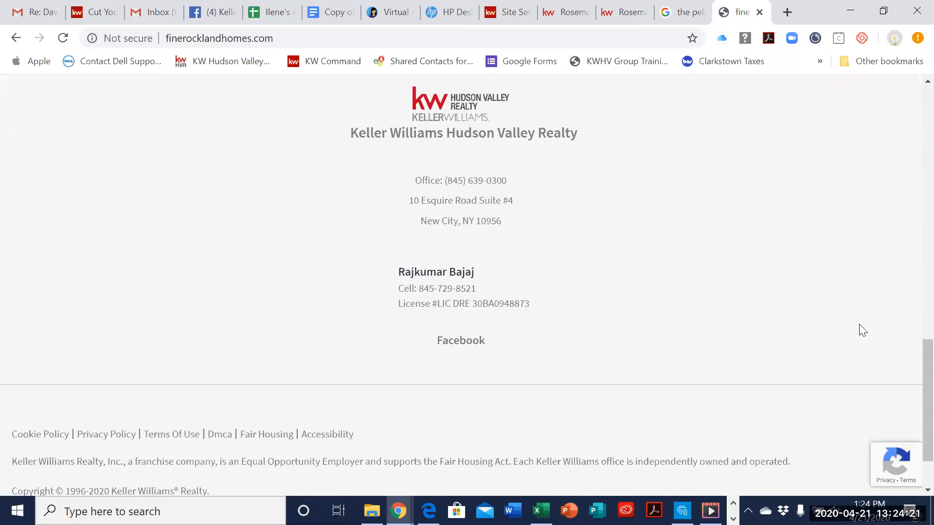
scroll(862, 329, "up", 7)
scroll(861, 329, "up", 12)
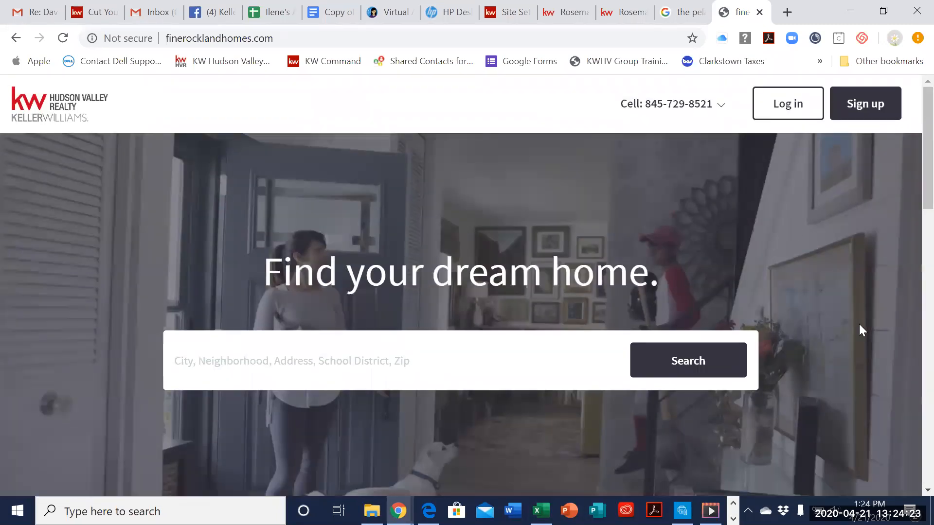
left_click(684, 116)
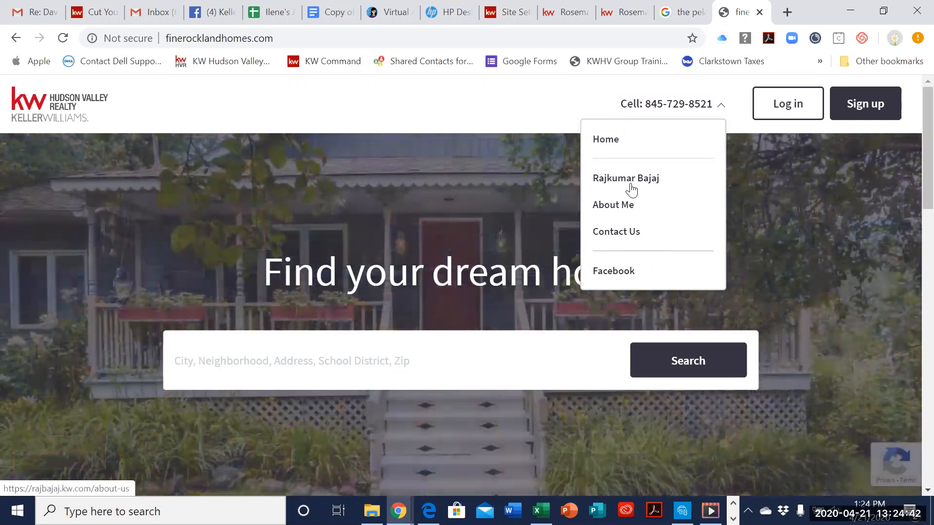
Step: Return to the Consumer area in Command and view the Agent Site Pages list and the Landing Pages list
left_click(677, 12)
left_click(631, 17)
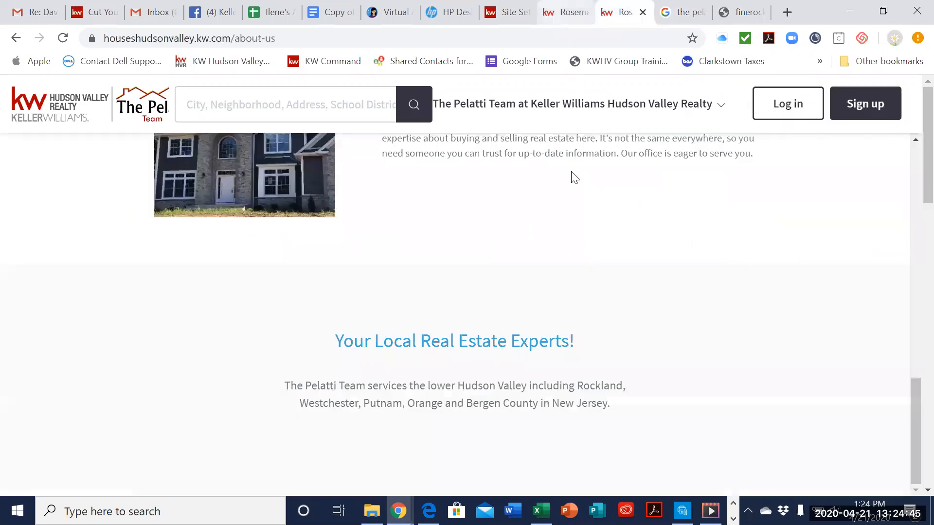
left_click(559, 15)
left_click(511, 7)
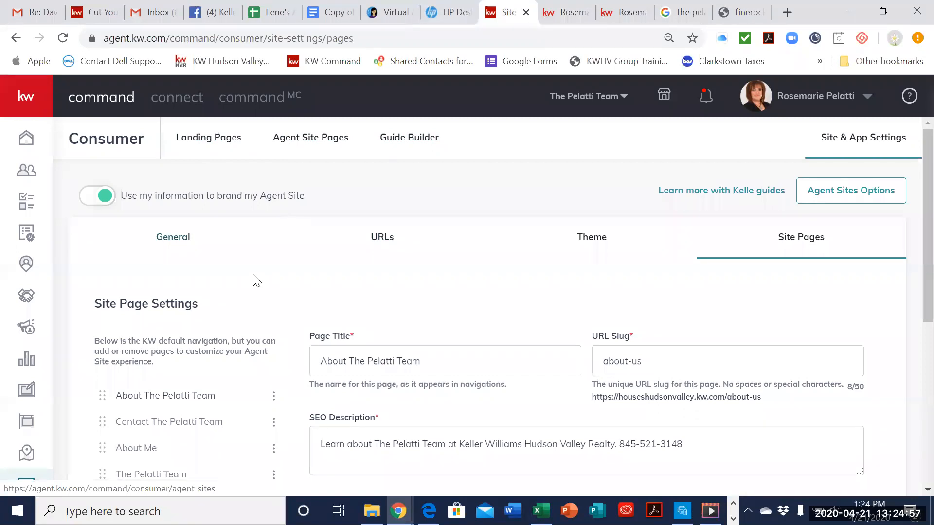
left_click(299, 142)
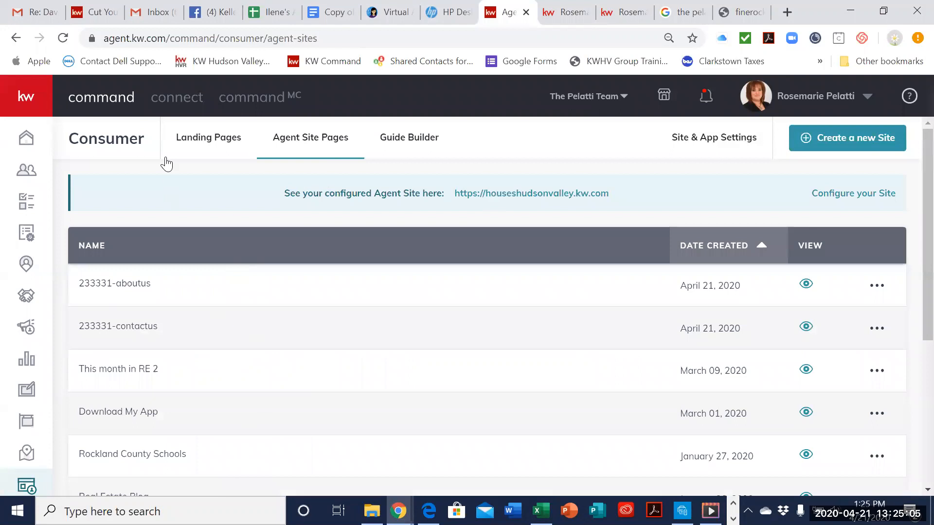
left_click(200, 141)
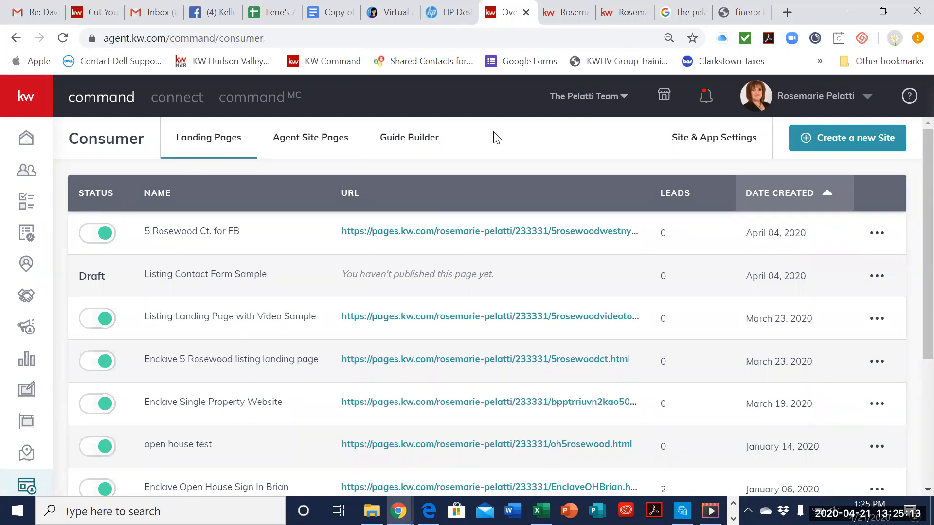
Step: Open the newest published landing page, review its property description, photos and details, and close it
left_click(499, 233)
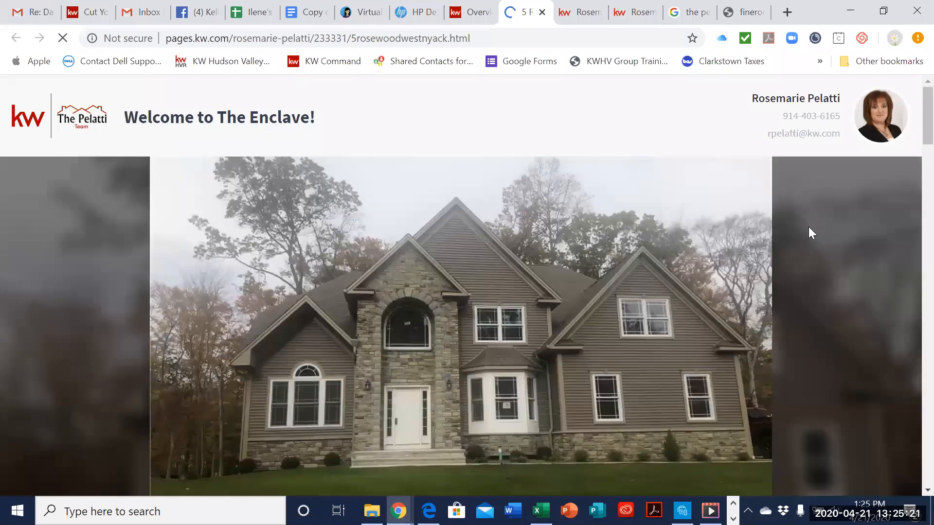
scroll(806, 228, "down", 7)
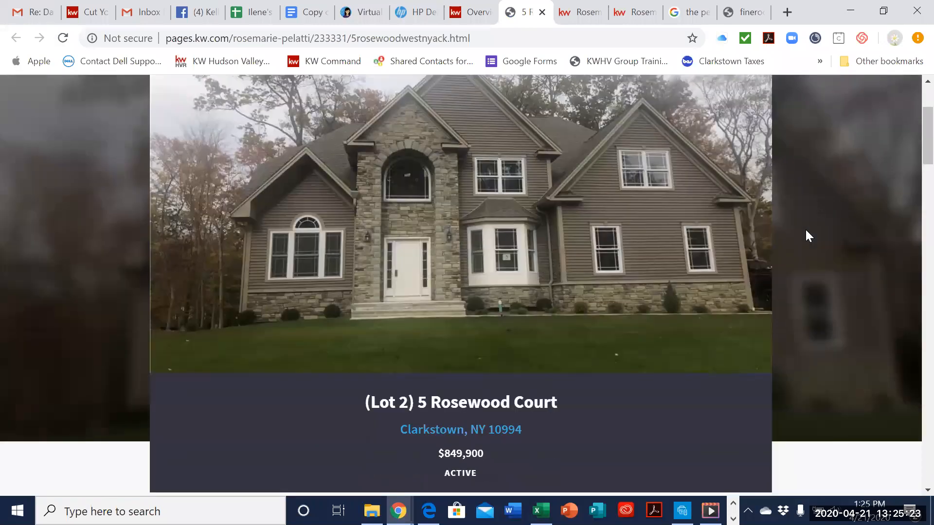
scroll(805, 230, "down", 17)
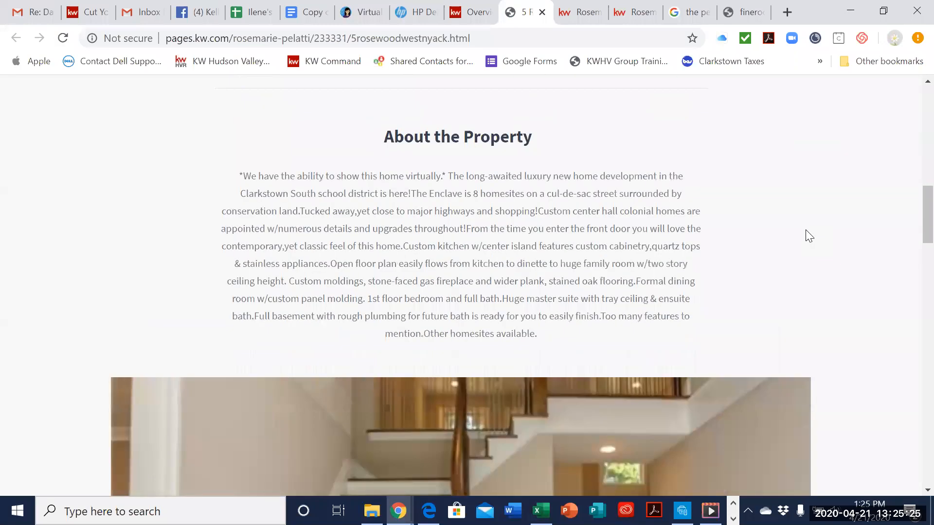
scroll(805, 230, "down", 4)
scroll(805, 229, "up", 20)
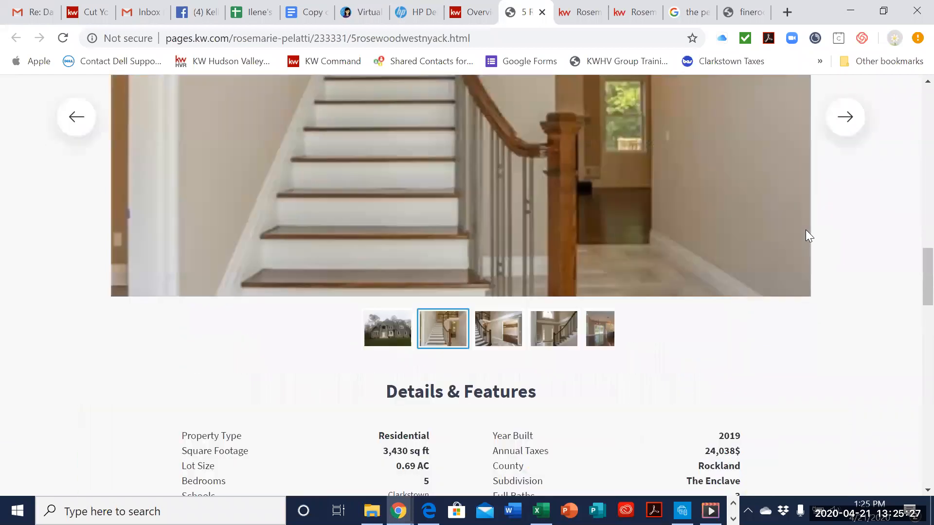
scroll(631, 122, "up", 5)
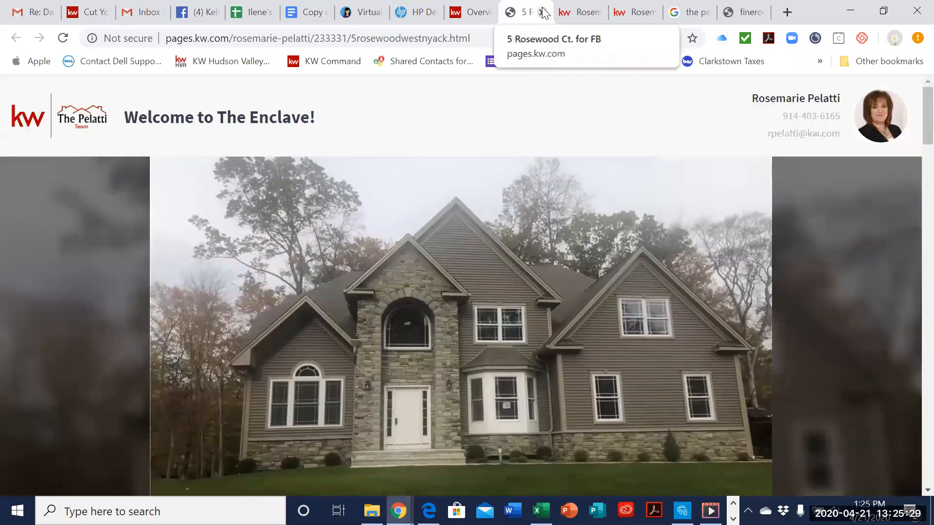
left_click(543, 14)
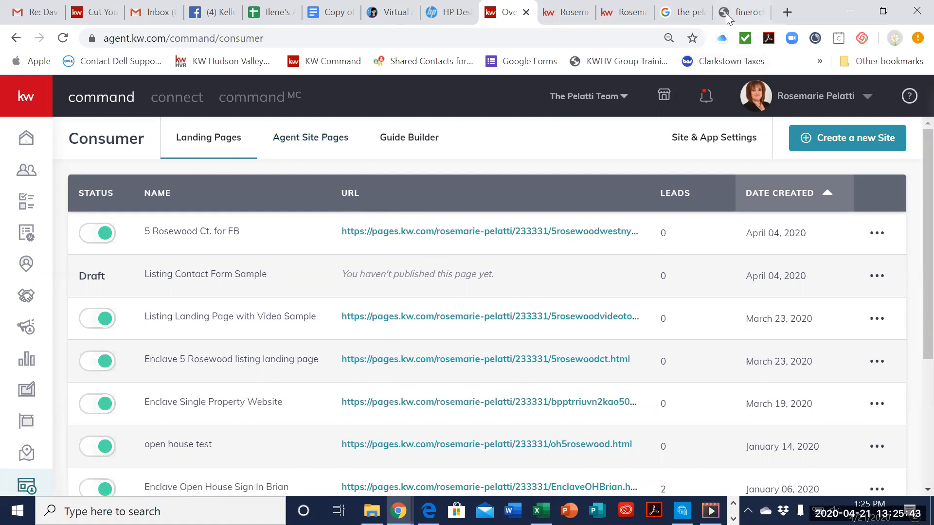
Step: On the live Agent Site houseshudsonvalley.kw.com, look over the Download My App page and open the Testimonials page
left_click(612, 13)
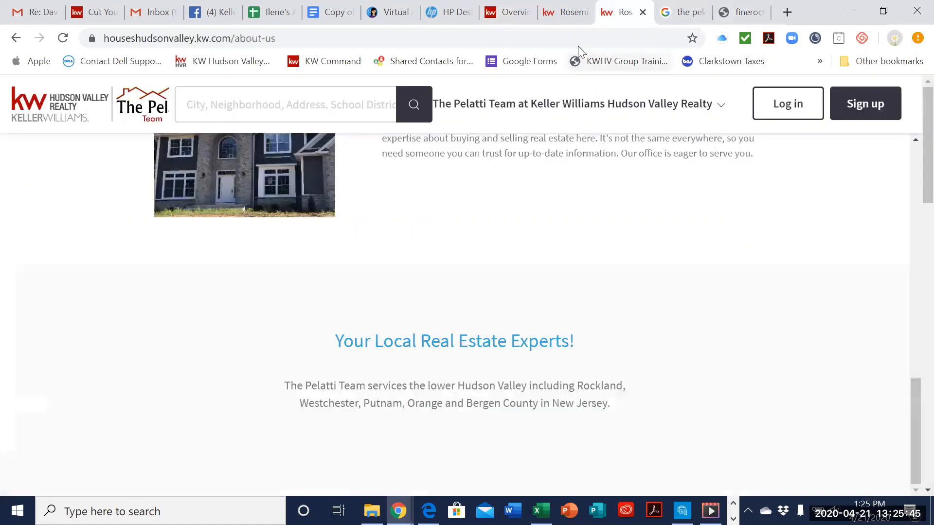
left_click(566, 13)
left_click(688, 115)
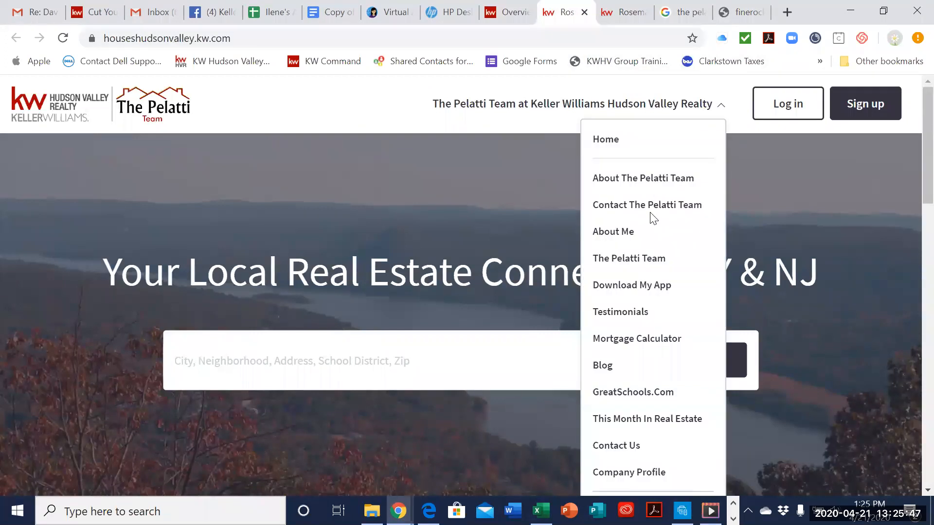
scroll(653, 219, "down", 1)
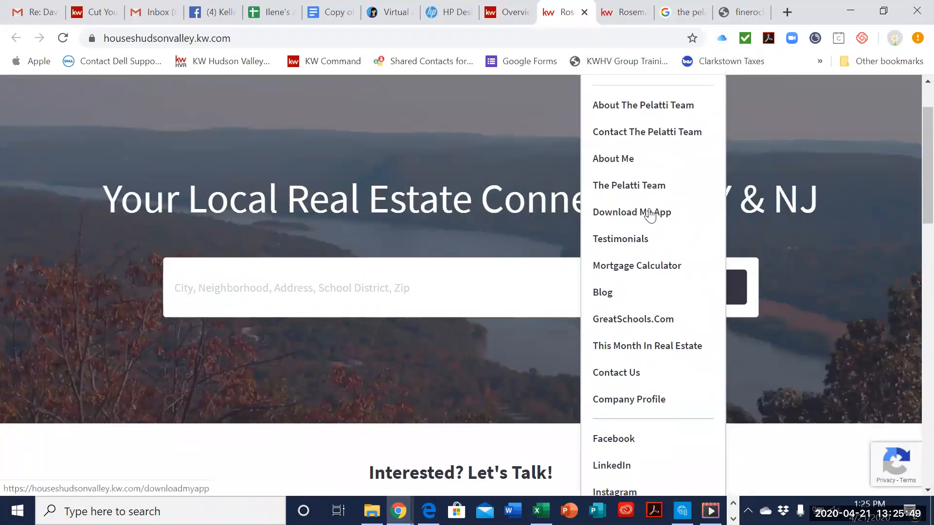
left_click(651, 213)
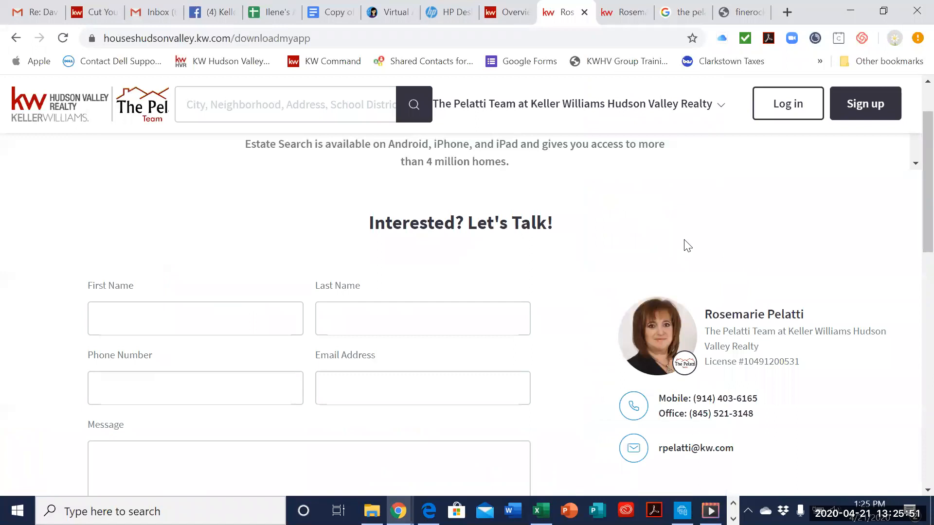
scroll(684, 239, "down", 7)
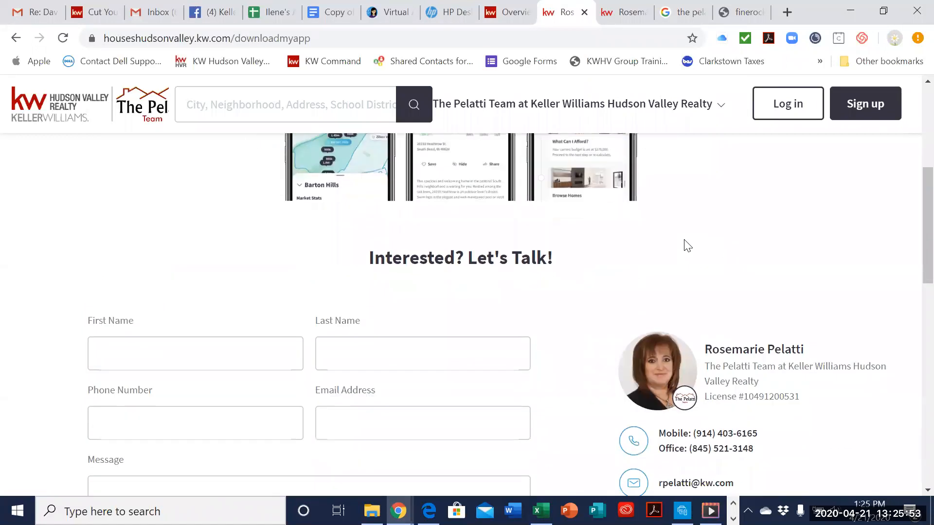
scroll(684, 240, "up", 8)
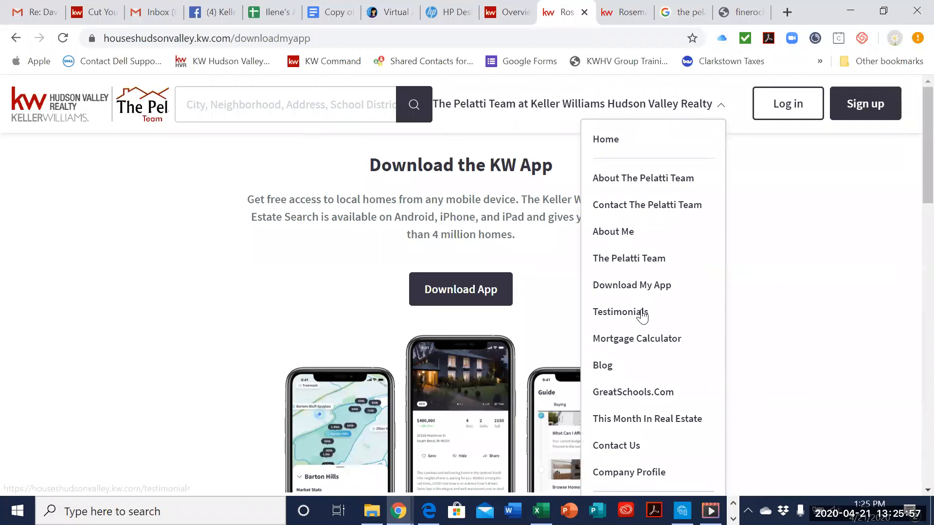
left_click(642, 313)
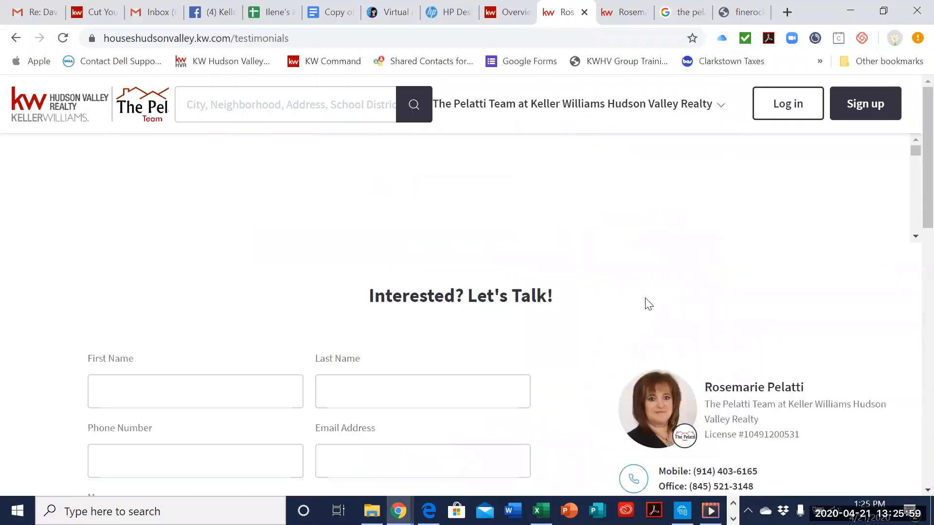
Step: Read through the client testimonials on the Agent Site and look over its Mortgage Calculator page down to the payment breakdown
scroll(645, 299, "down", 5)
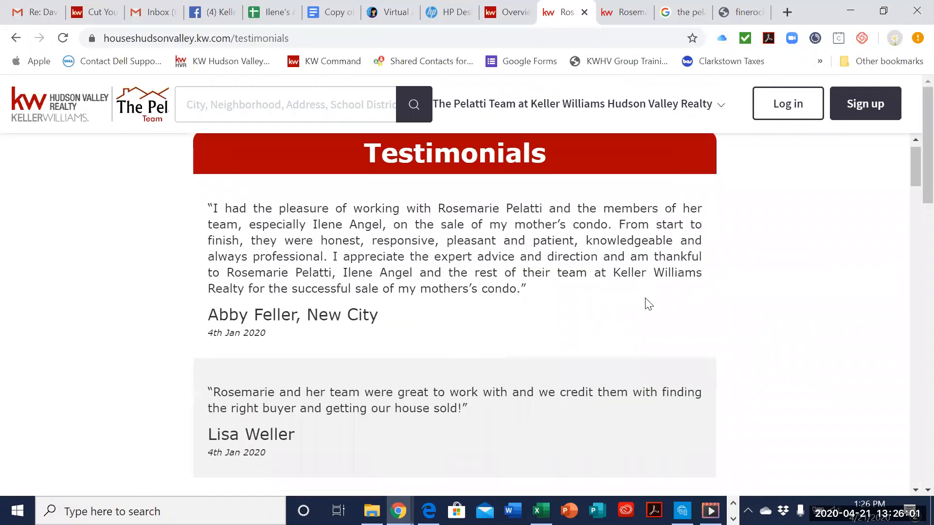
scroll(675, 121, "down", 5)
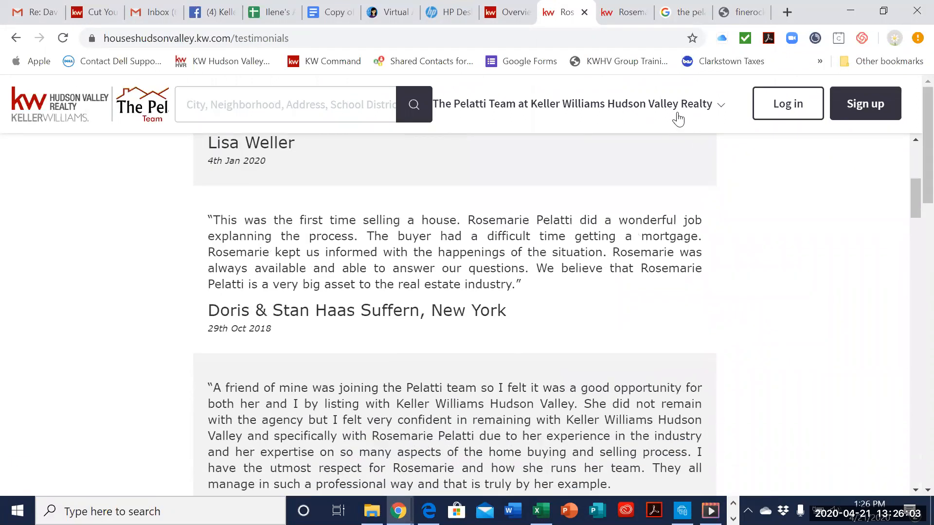
mouse_move(675, 119)
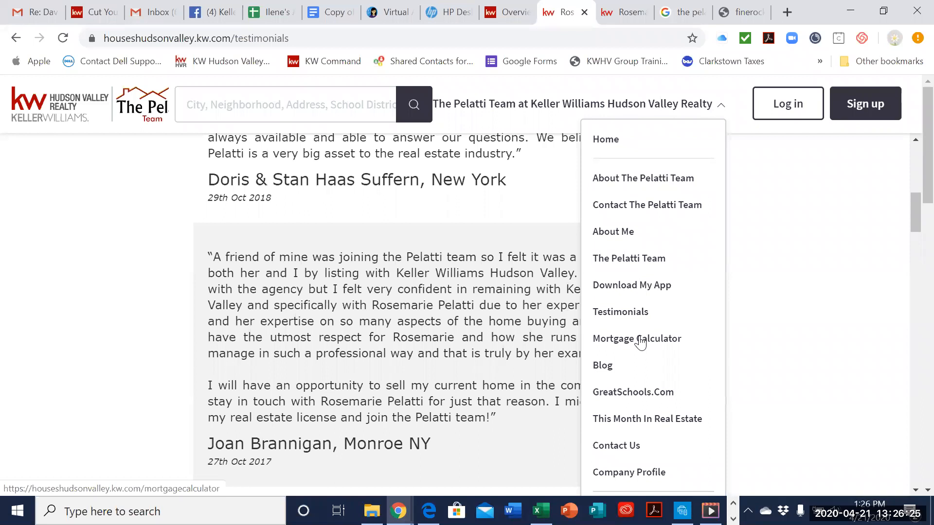
left_click(639, 341)
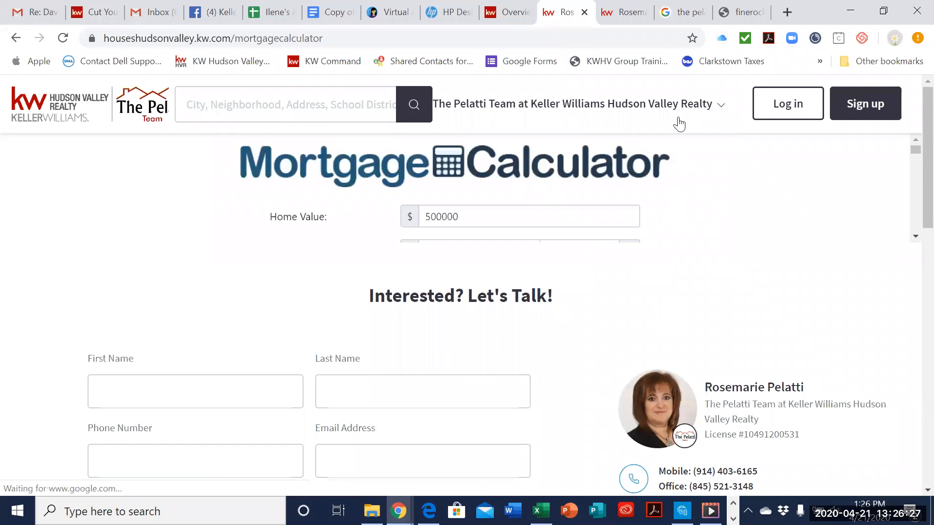
scroll(665, 269, "down", 5)
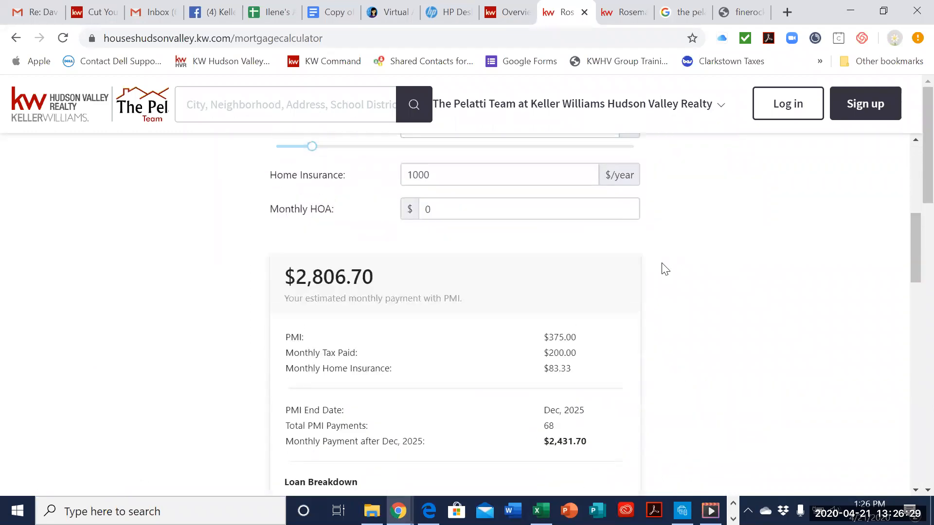
scroll(664, 269, "up", 5)
Step: Open the Agent Site's Blog page and look over its article previews
left_click(665, 105)
scroll(641, 292, "down", 2)
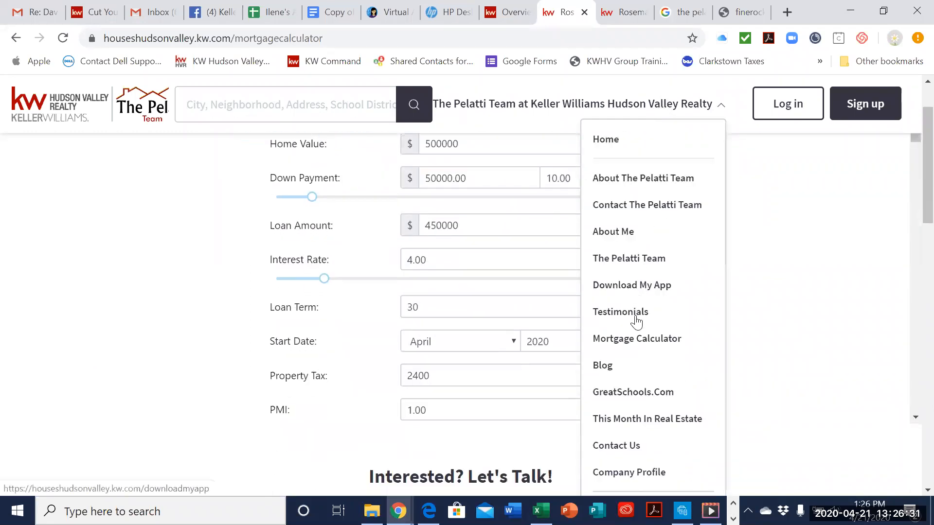
left_click(631, 365)
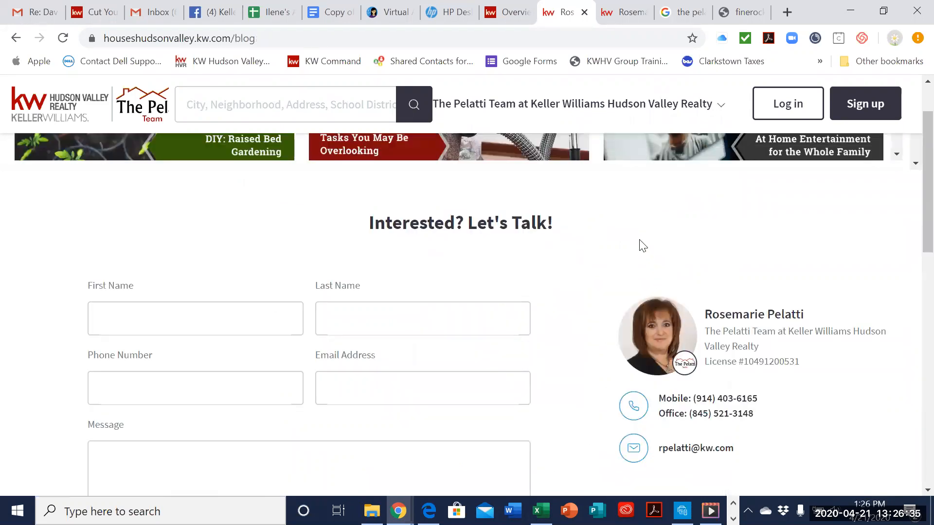
scroll(639, 250, "up", 5)
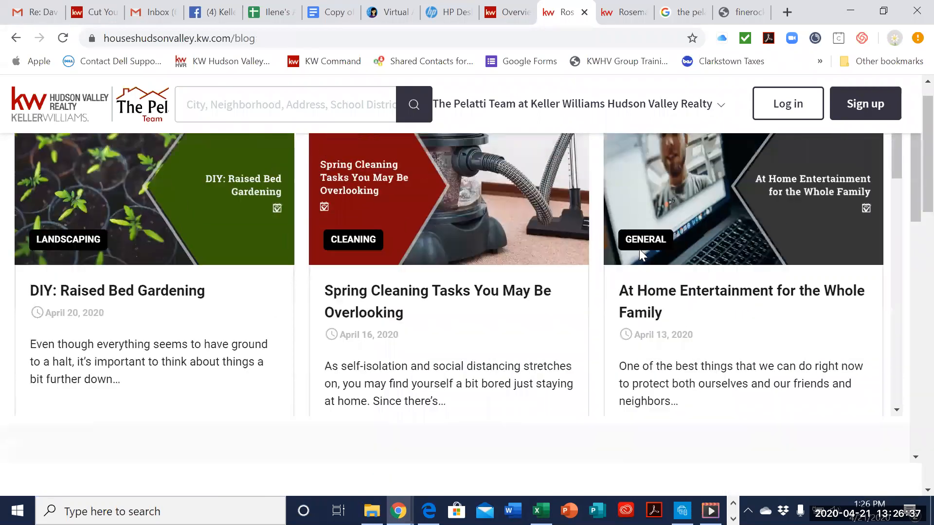
scroll(640, 249, "down", 5)
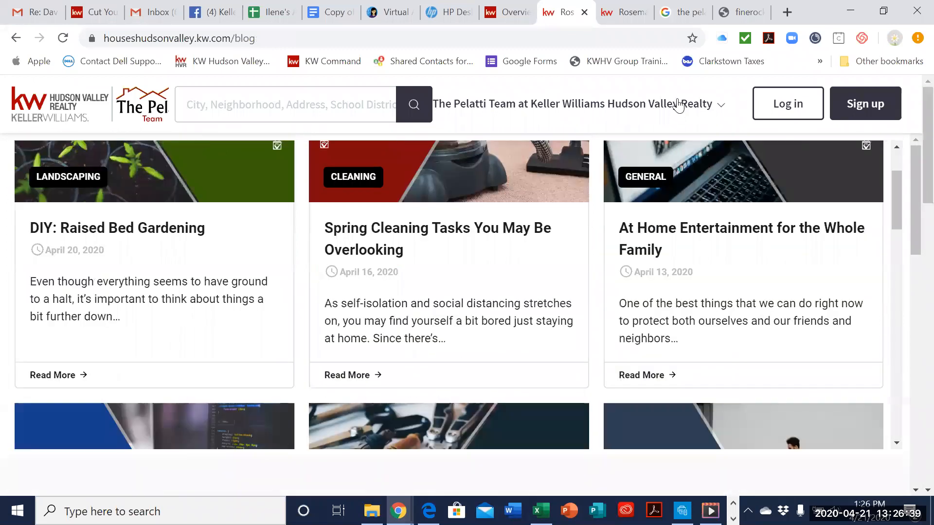
Step: Open the GreatSchools.Com page, reload it, and examine the Rockland County schools map
left_click(673, 103)
scroll(639, 312, "down", 5)
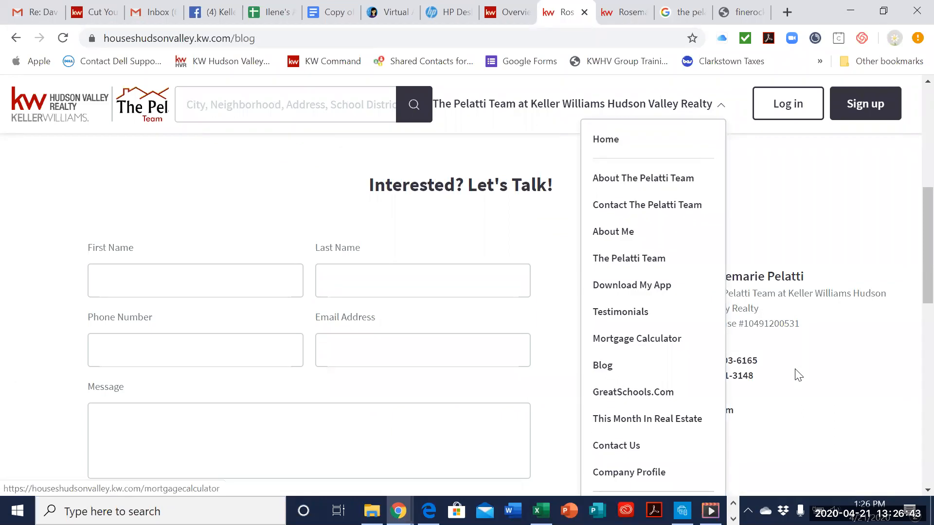
left_click(621, 392)
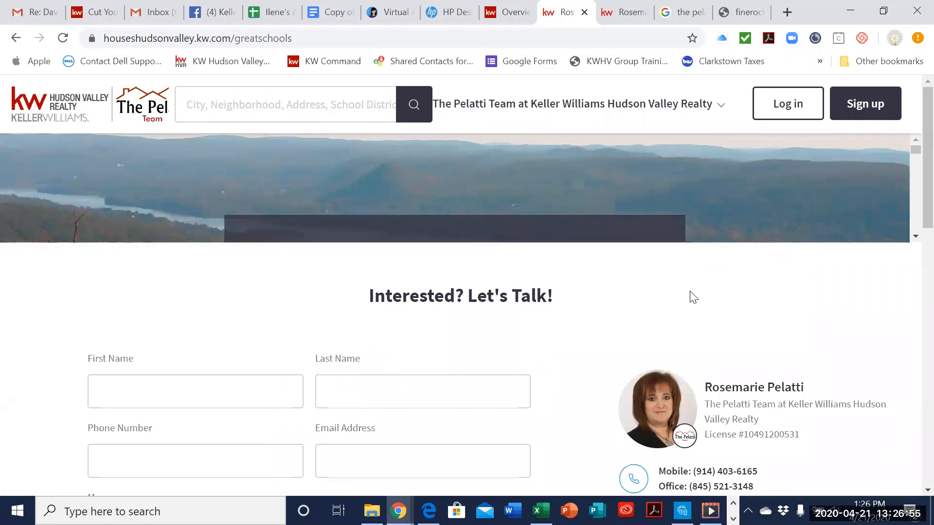
scroll(690, 291, "down", 3)
scroll(690, 292, "up", 3)
scroll(630, 299, "down", 3)
scroll(629, 300, "up", 3)
left_click(63, 38)
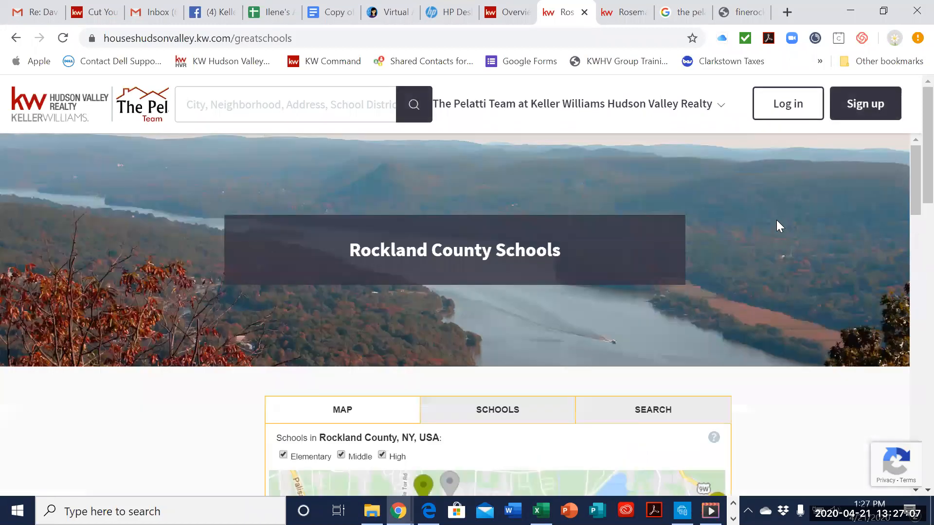
scroll(776, 220, "down", 8)
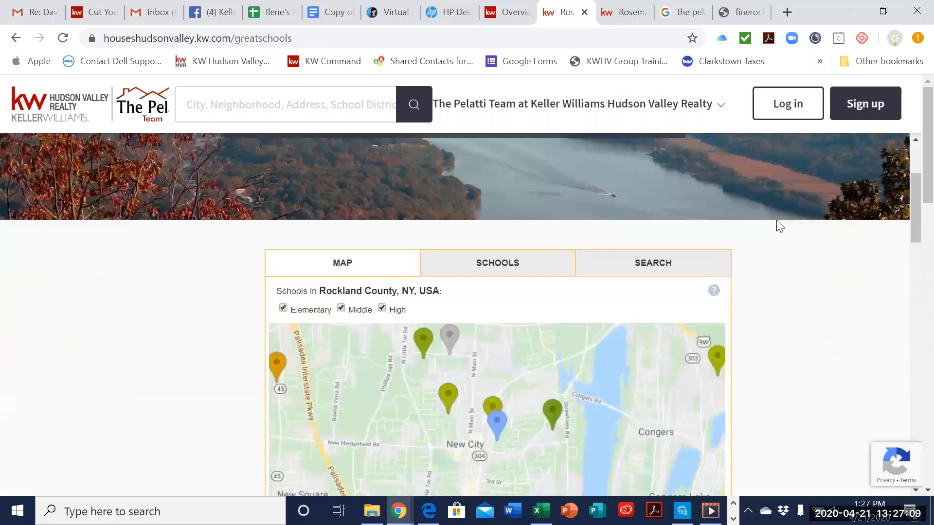
scroll(777, 224, "up", 4)
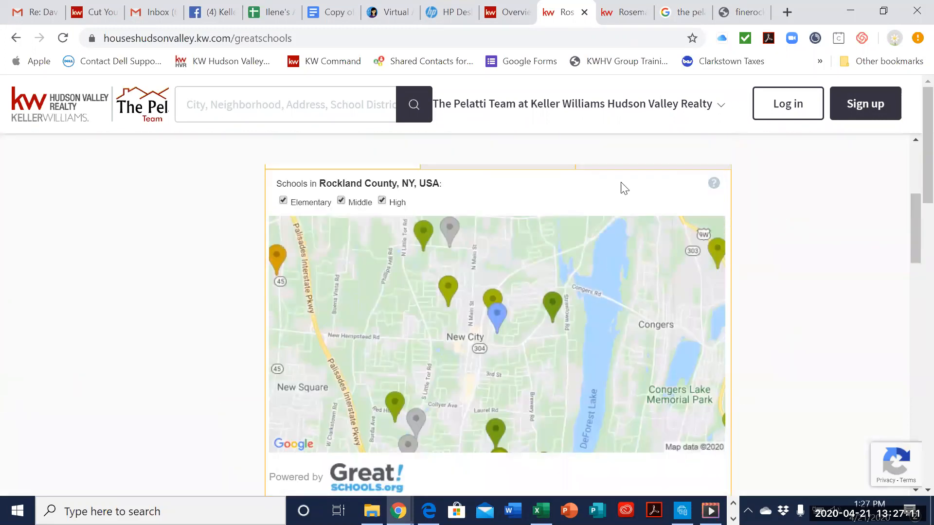
scroll(627, 115, "up", 5)
Step: Open the This Month In Real Estate page and review the remaining page links in the site's navigation
left_click(626, 114)
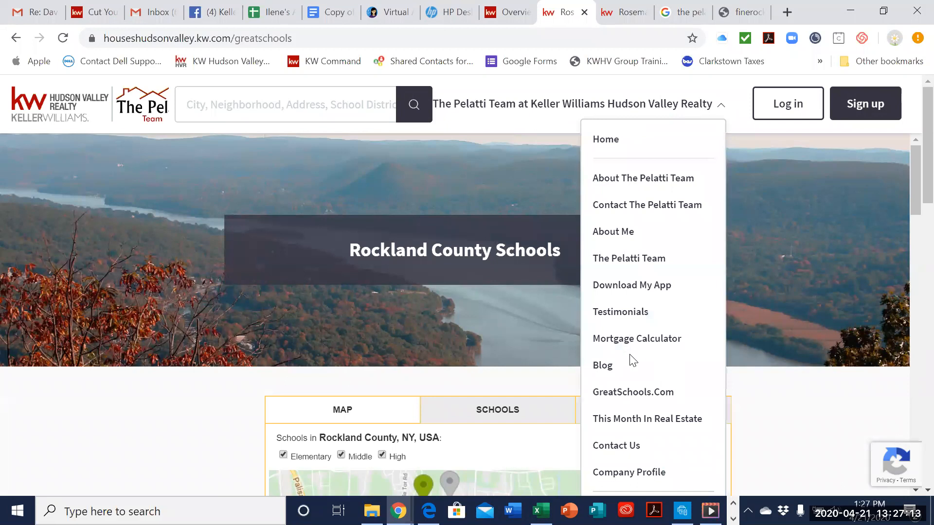
left_click(648, 420)
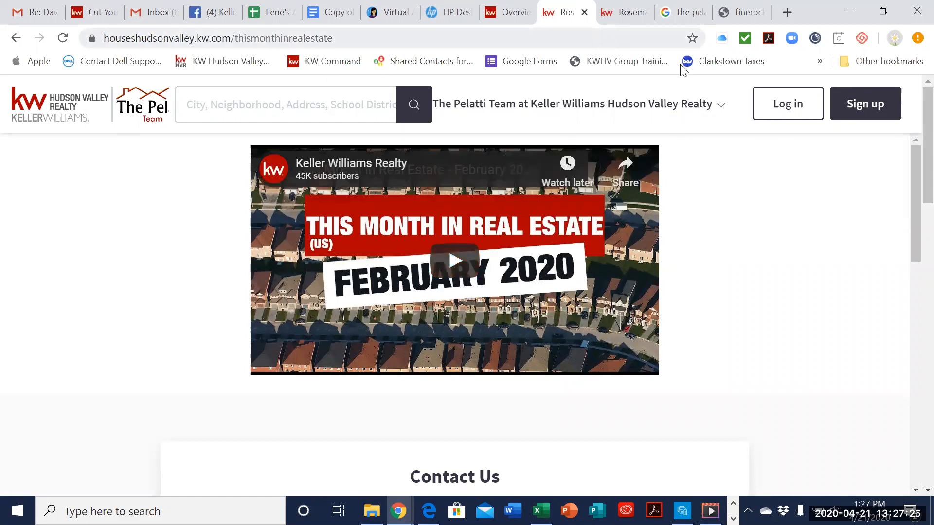
left_click(603, 105)
scroll(630, 244, "down", 3)
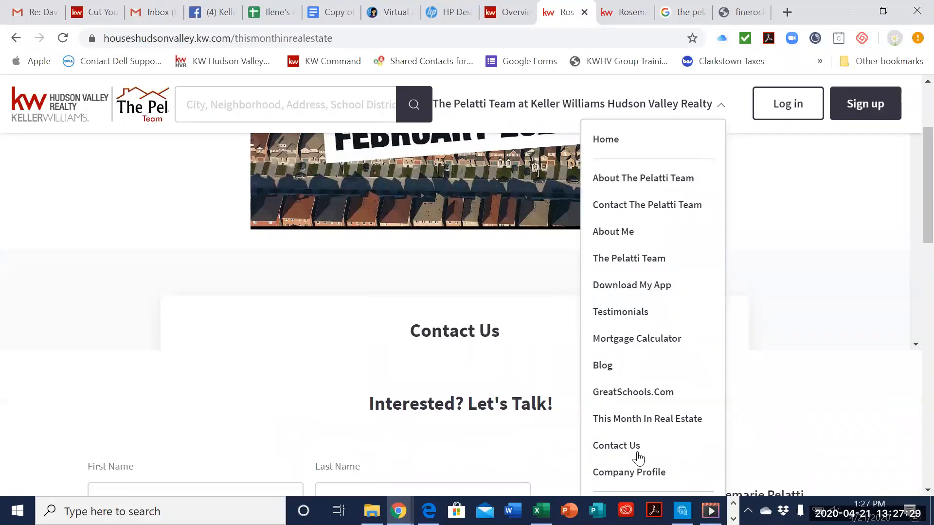
scroll(638, 458, "down", 1)
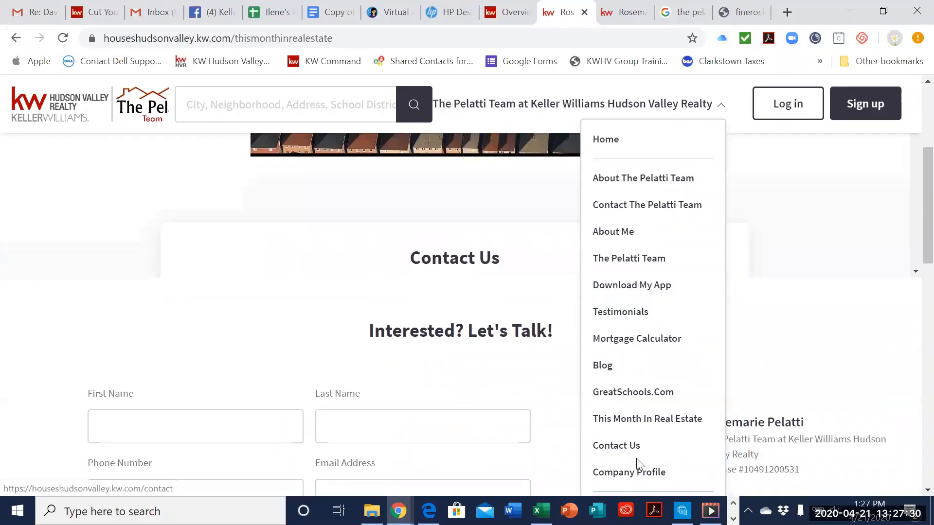
left_click(700, 108)
Step: Return to Command, open its home page, and go from there to the Consumer area
left_click(506, 12)
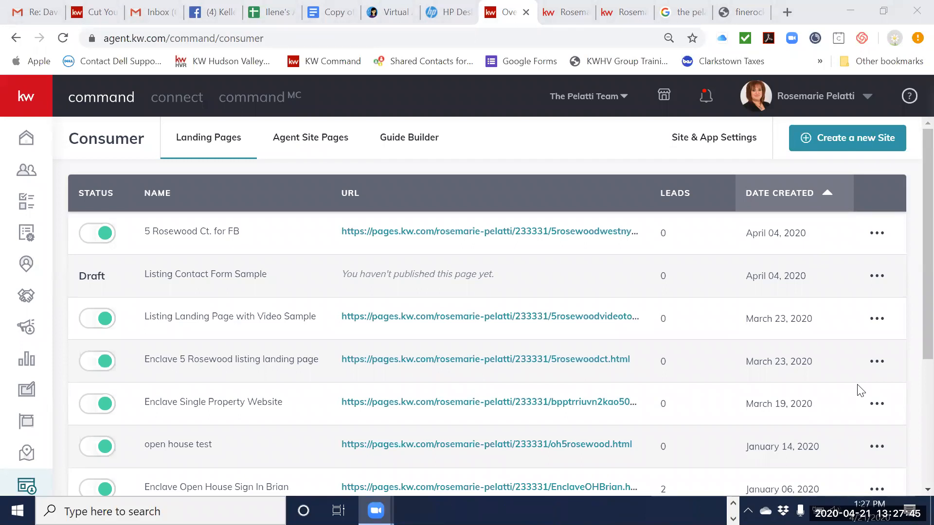
left_click(26, 140)
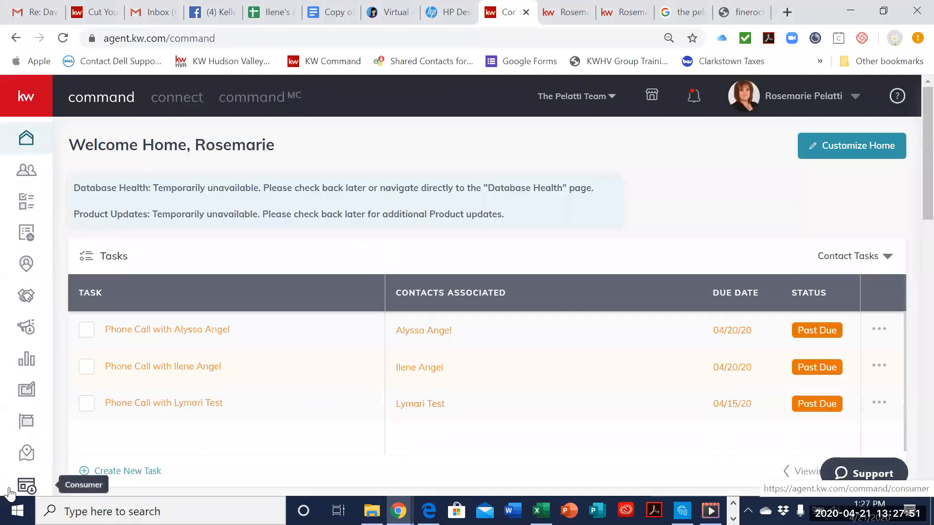
left_click(33, 488)
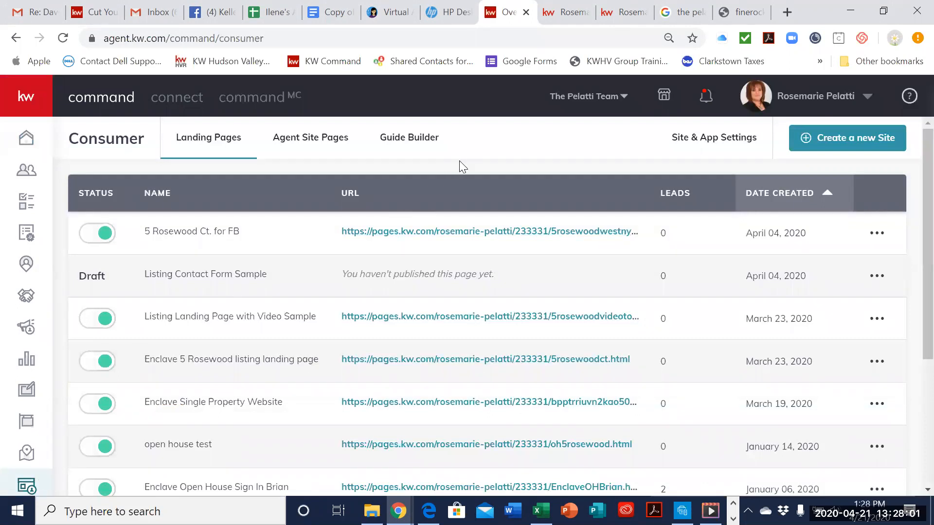
Step: Open Site & App Settings, view the Kelle Guides available for learning more, and close the guide choice without selecting one
left_click(737, 145)
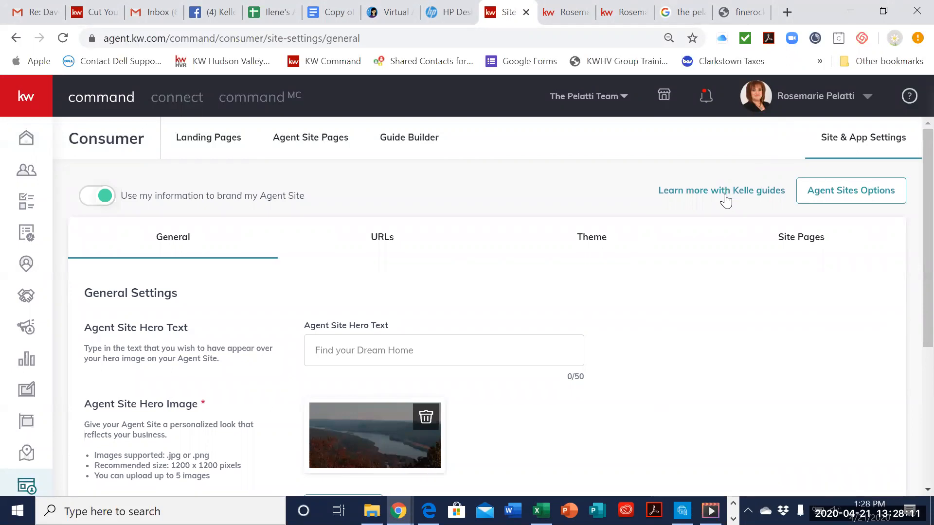
left_click(773, 196)
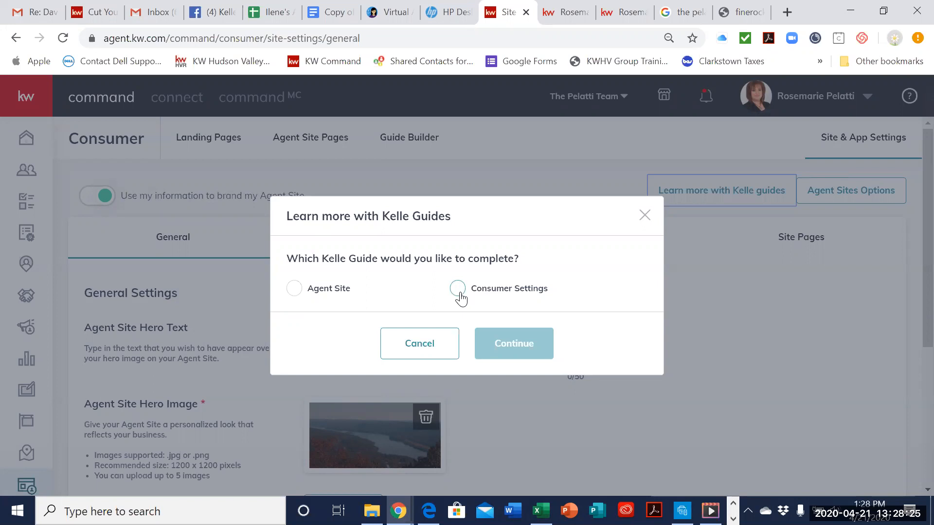
left_click(642, 215)
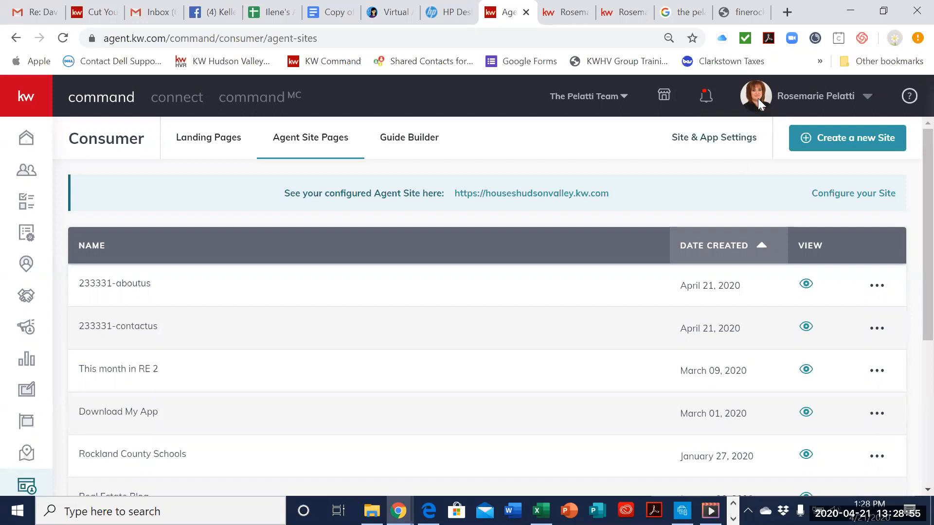
Step: Switch to the live agent site finerocklandhomes.com
left_click(740, 12)
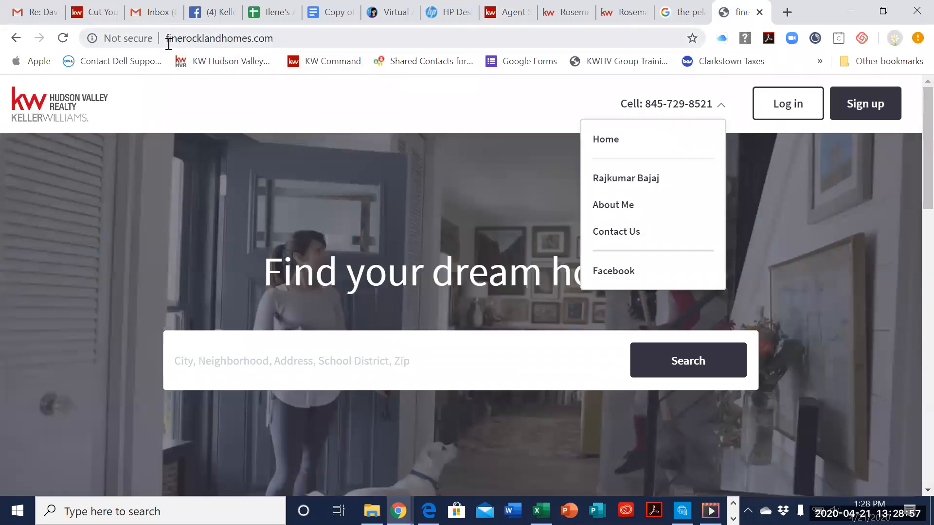
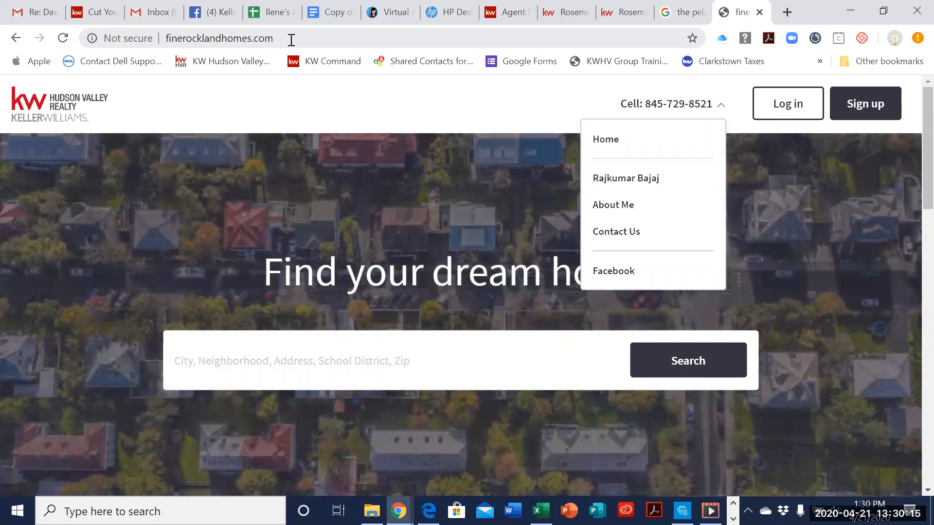
Step: Close the live site's navigation list, return to Command, and reach the Consumer area from the home page
left_click(534, 106)
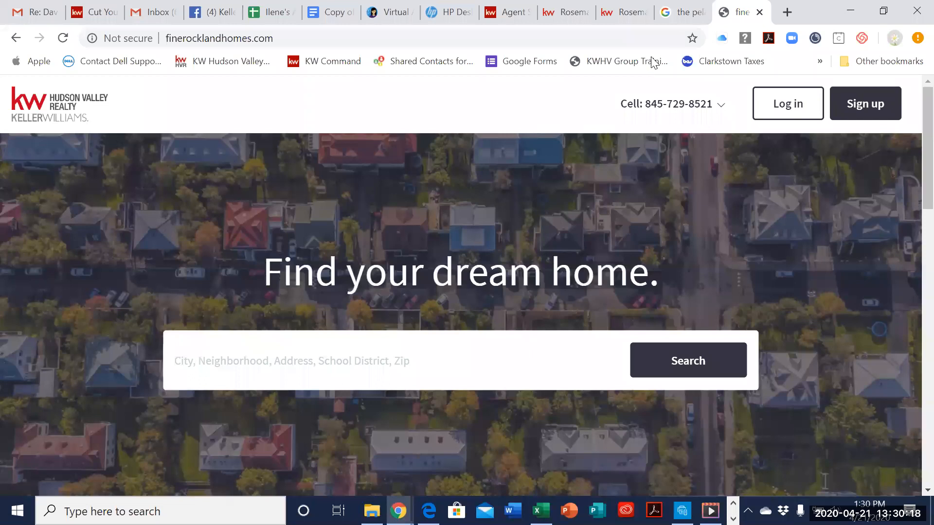
left_click(512, 13)
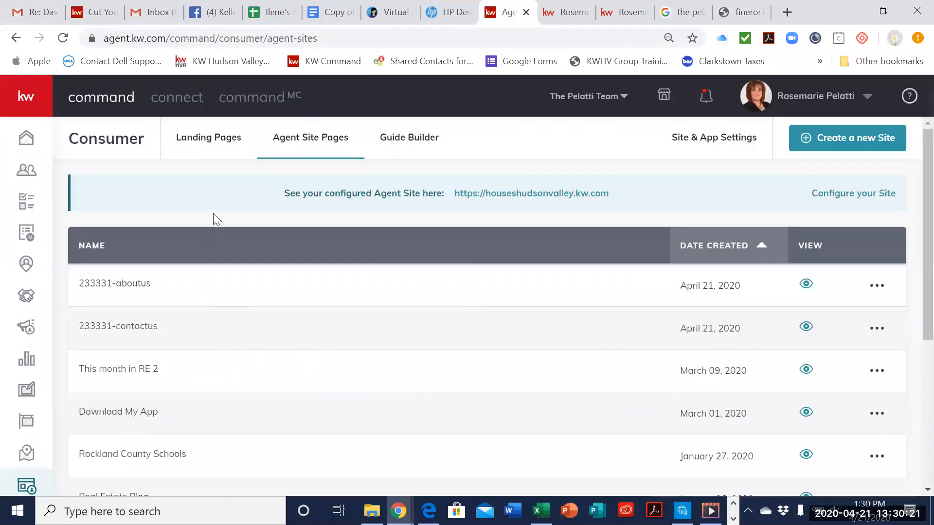
left_click(26, 138)
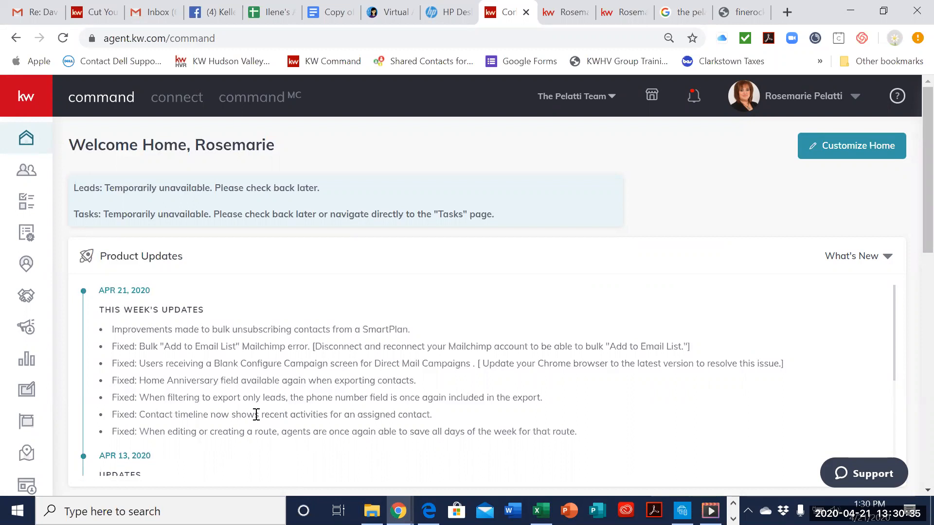
left_click(27, 486)
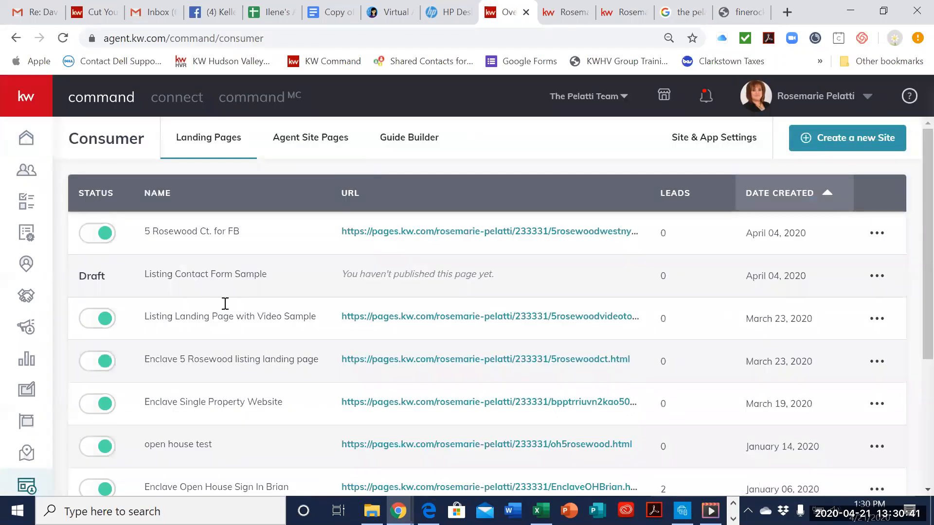
Step: Open the Buyer's Guide from Guide Builder and view the Get Pre-Approved step's image, title and sub-title settings
left_click(410, 145)
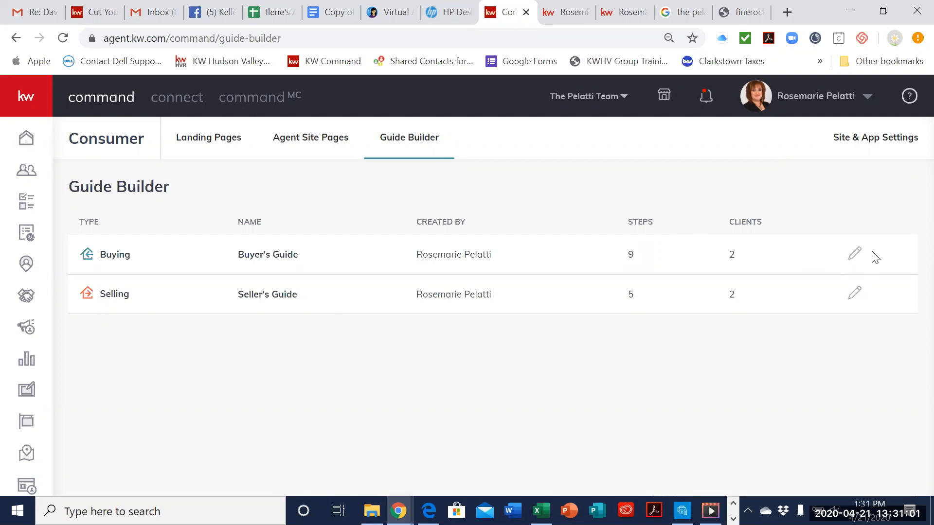
left_click(855, 255)
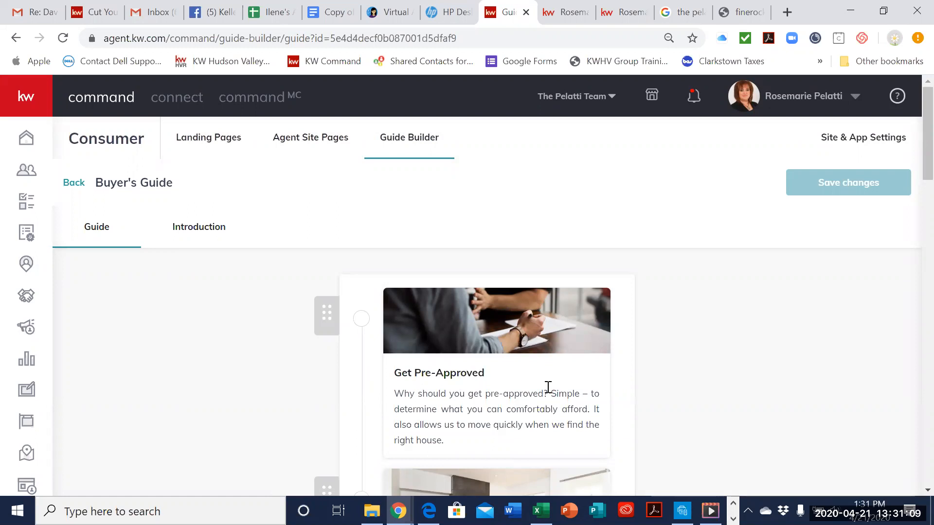
scroll(486, 384, "down", 2)
left_click(494, 350)
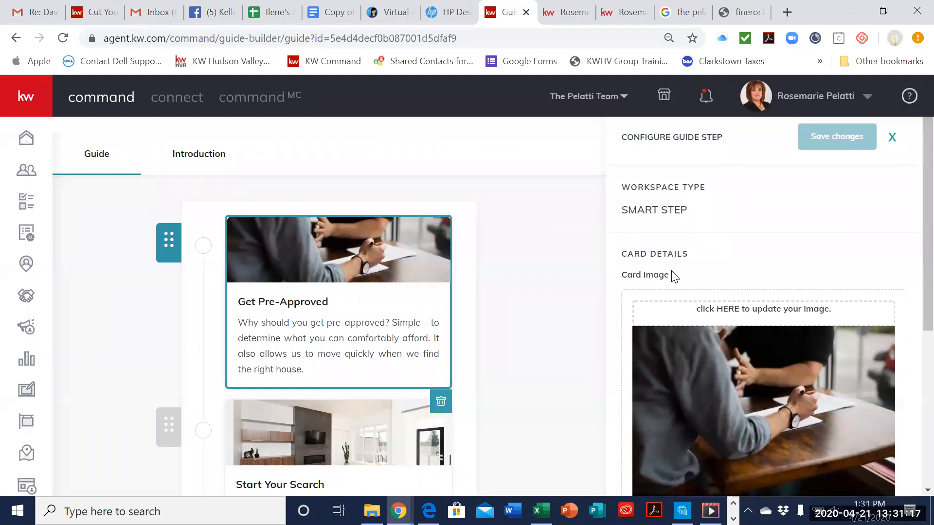
scroll(694, 279, "down", 2)
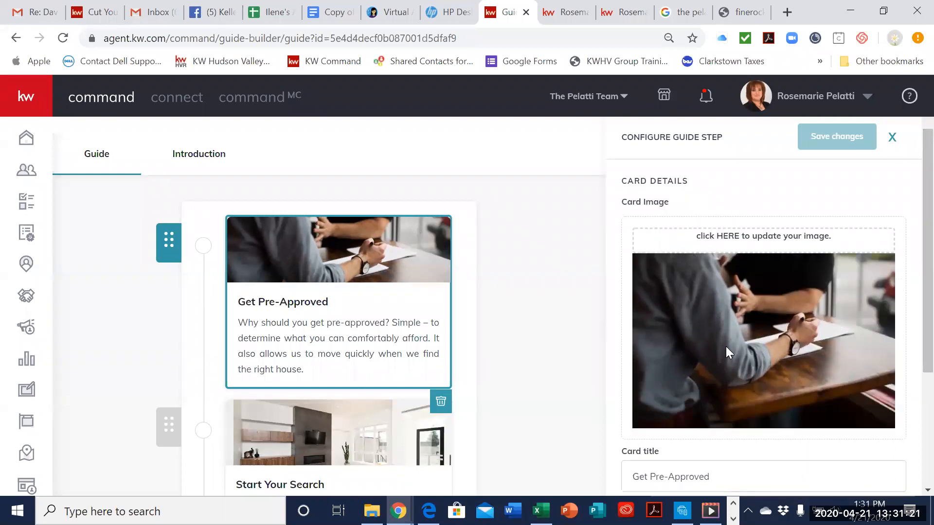
scroll(726, 346, "down", 3)
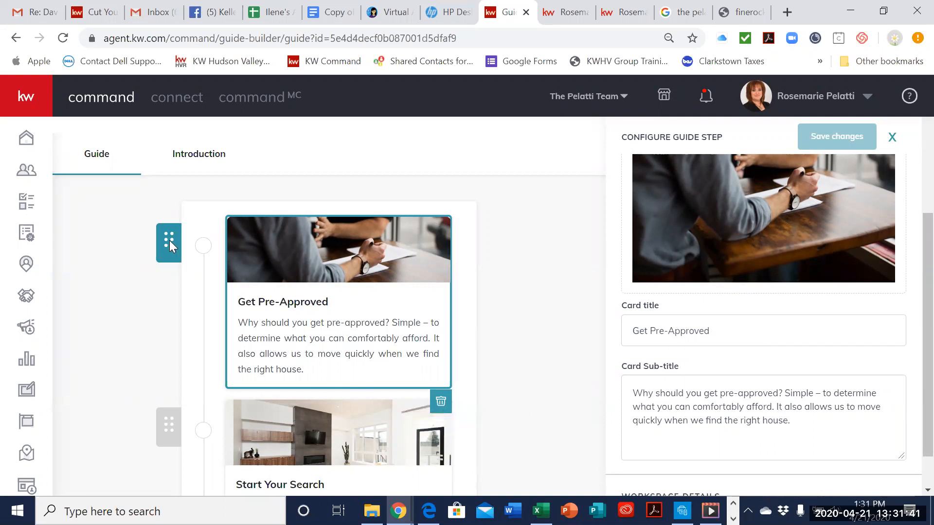
left_click(185, 241)
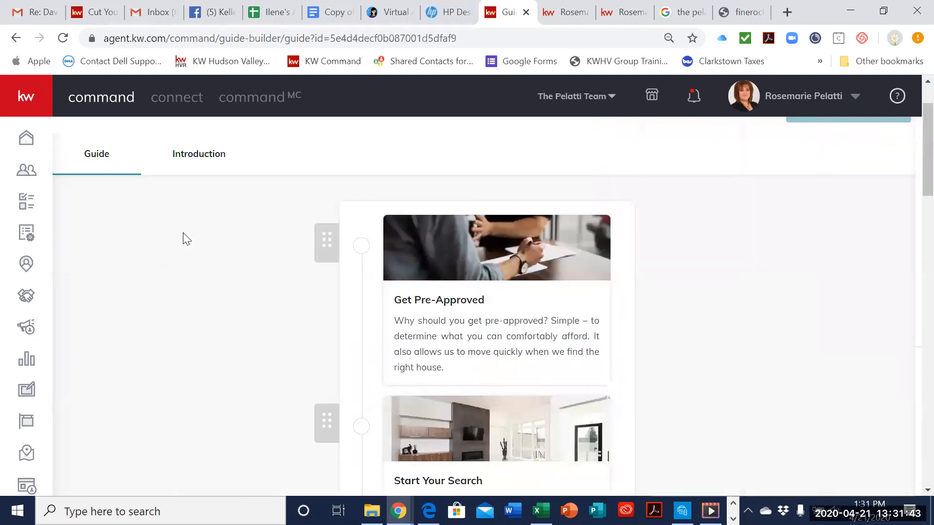
Step: Reopen the Get Pre-Approved step's settings, check them through to the workspace details, and close them without changes
left_click(396, 247)
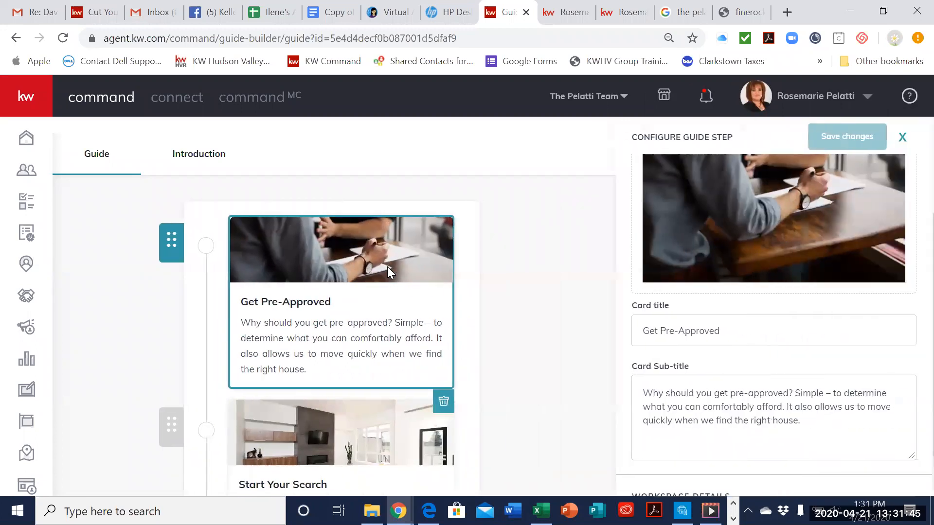
left_click(330, 282)
left_click(402, 268)
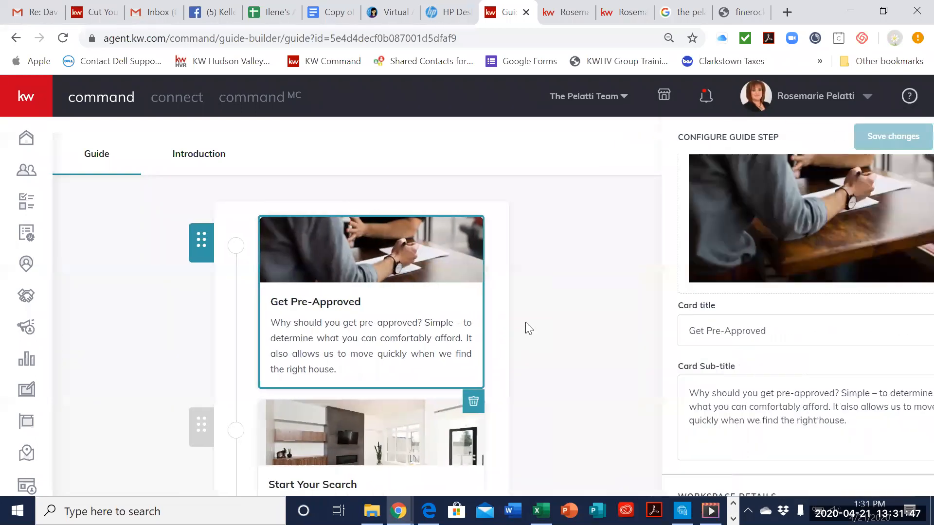
scroll(806, 221, "down", 1)
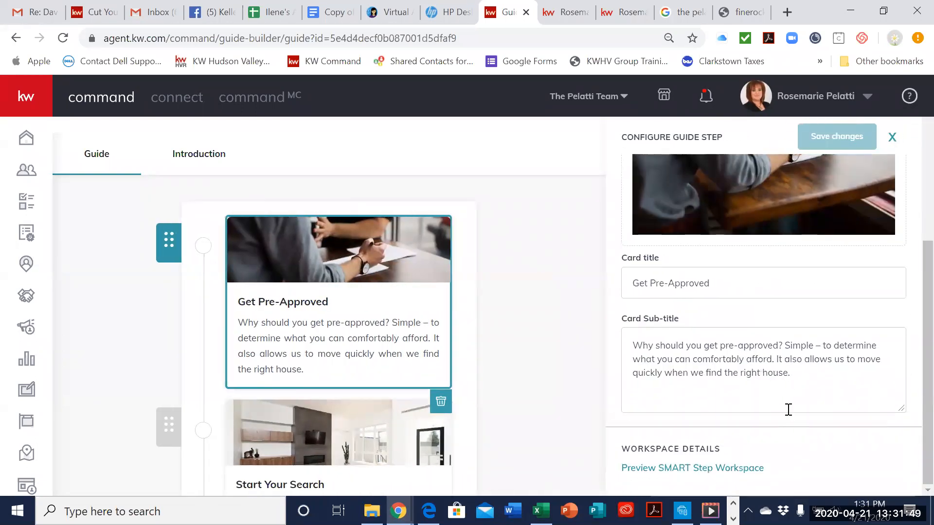
scroll(798, 379, "up", 1)
scroll(851, 246, "up", 3)
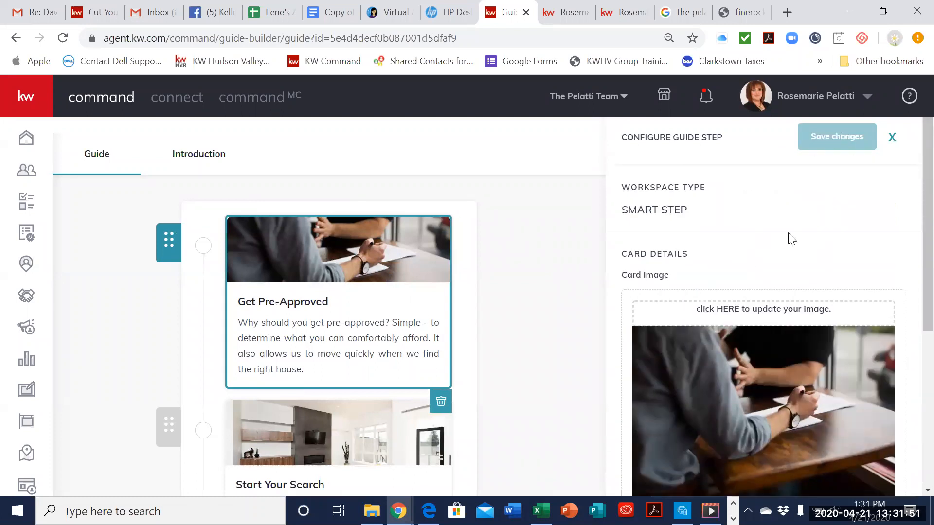
left_click(892, 141)
Step: Try repositioning the Start Your Search step within the Buyer's Guide sequence
scroll(535, 351, "down", 3)
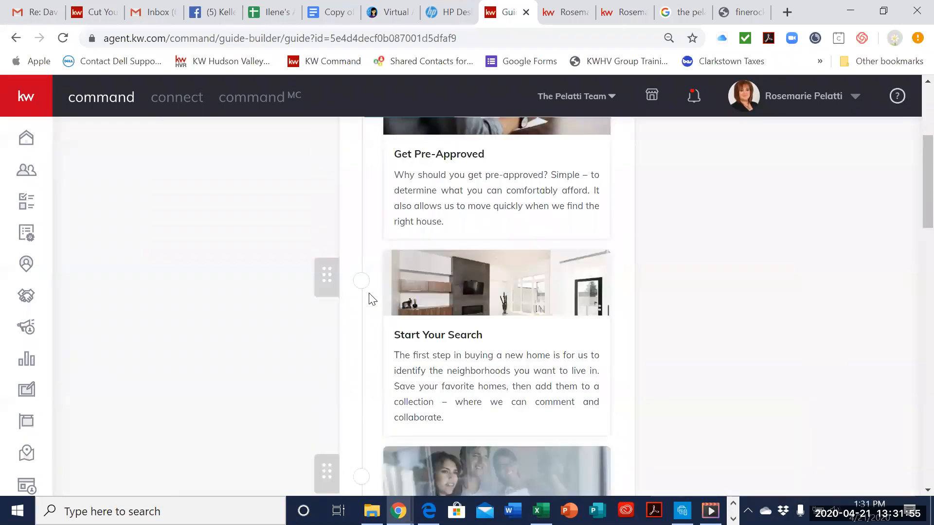
left_click_drag(321, 275, 300, 318)
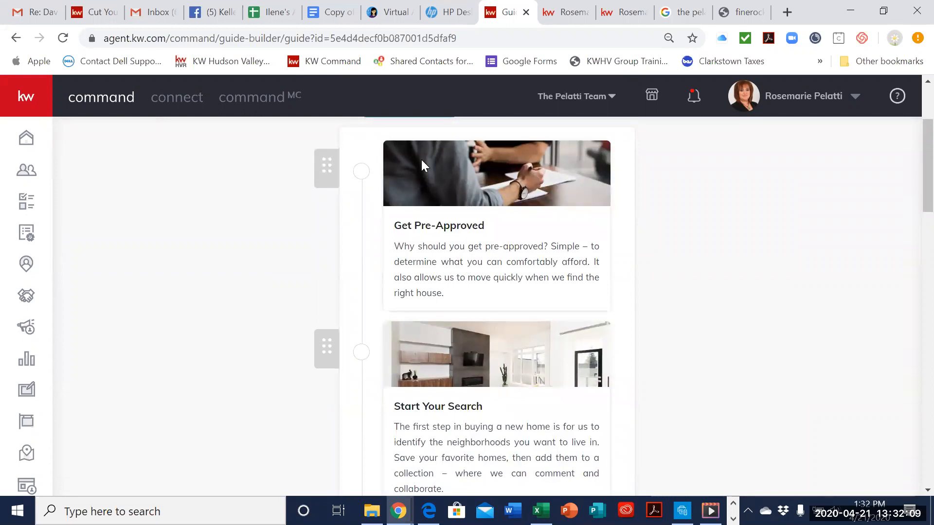
mouse_move(326, 354)
left_mouse_down()
mouse_move(321, 327)
mouse_move(330, 351)
left_mouse_up()
Step: View the Start Your Search step's card image, title and sub-title settings, and close them without changes
scroll(585, 338, "down", 2)
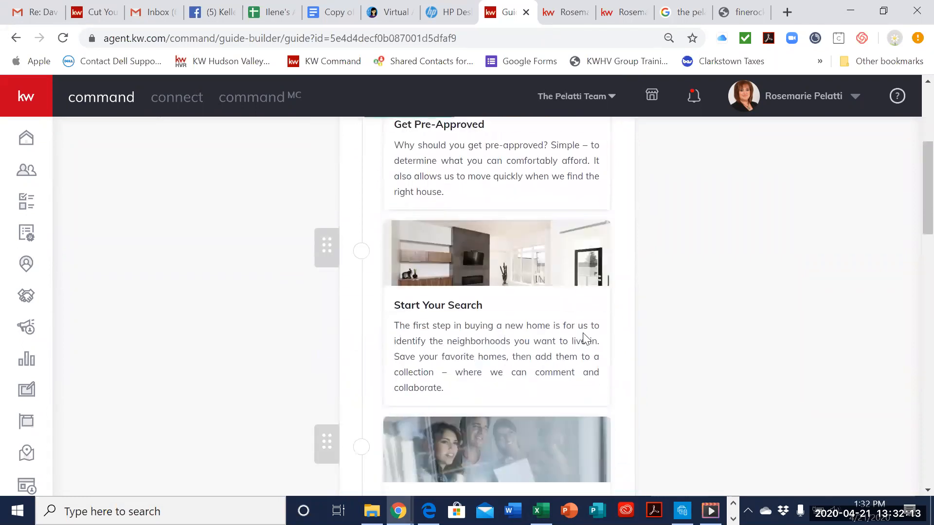
left_click(545, 273)
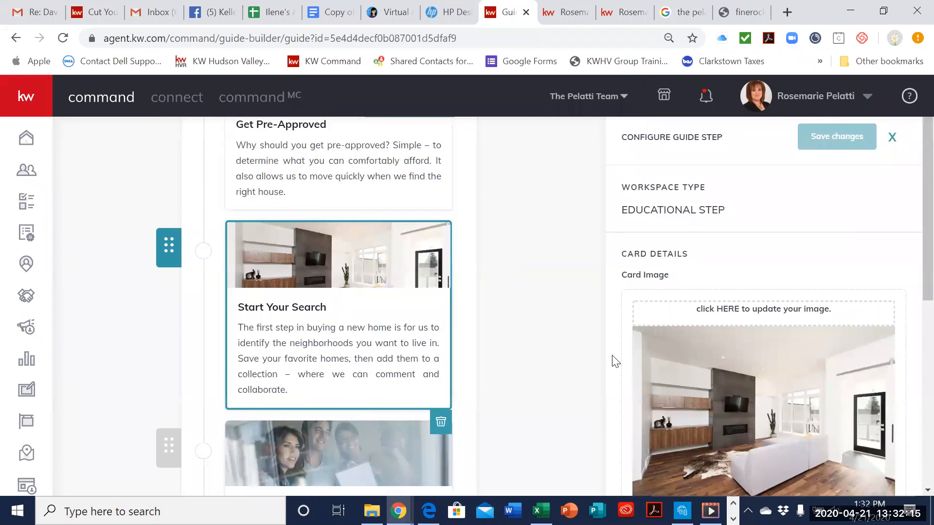
scroll(759, 357, "down", 2)
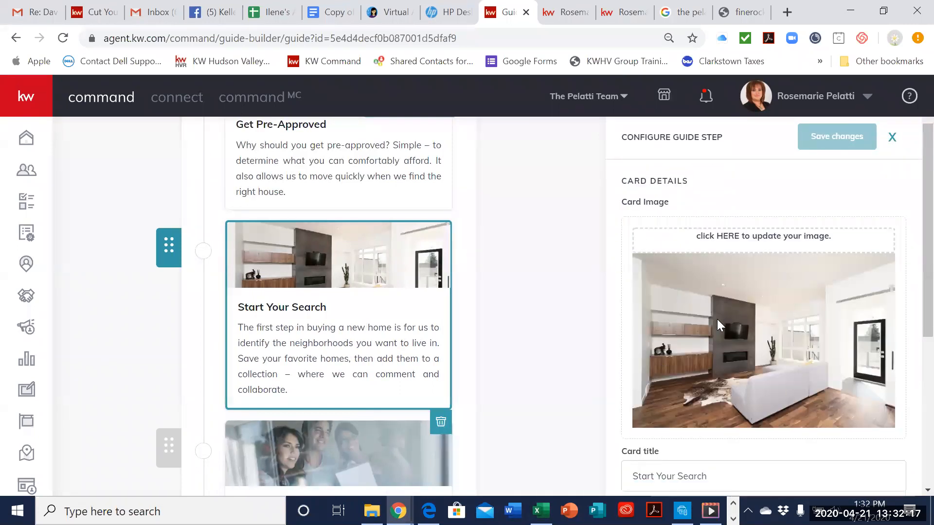
scroll(773, 340, "up", 2)
scroll(774, 339, "down", 5)
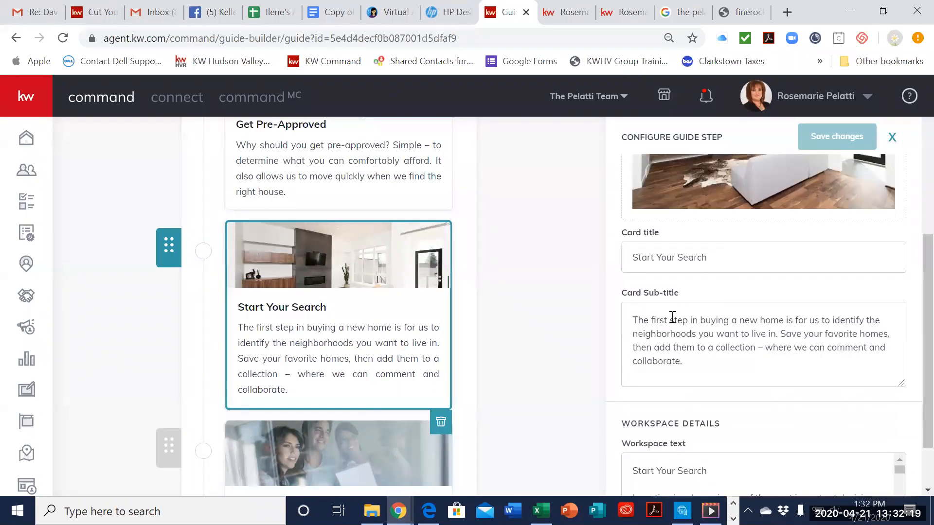
left_click(510, 336)
Step: Examine the remaining Buyer's Guide steps from Tour Homes through Close, including the Home Insurance step's settings and the option to add a step
scroll(509, 336, "down", 4)
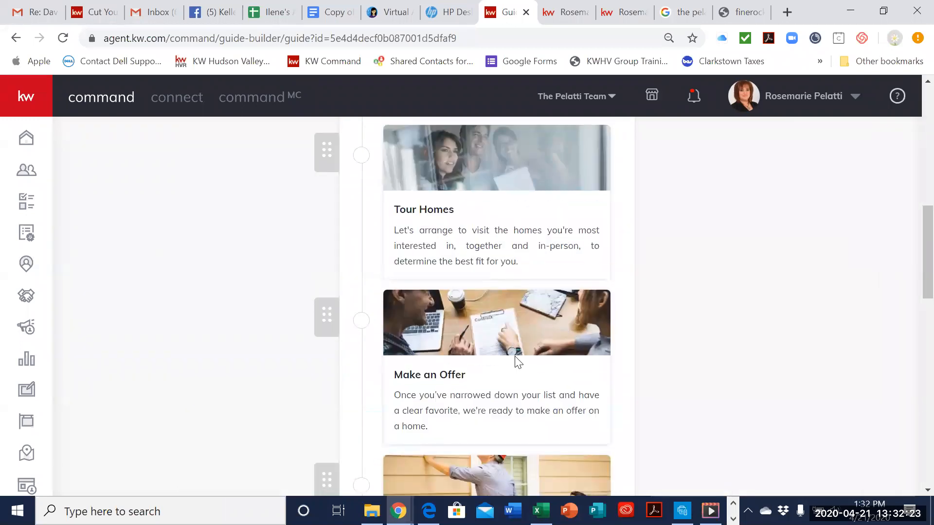
scroll(515, 363, "down", 5)
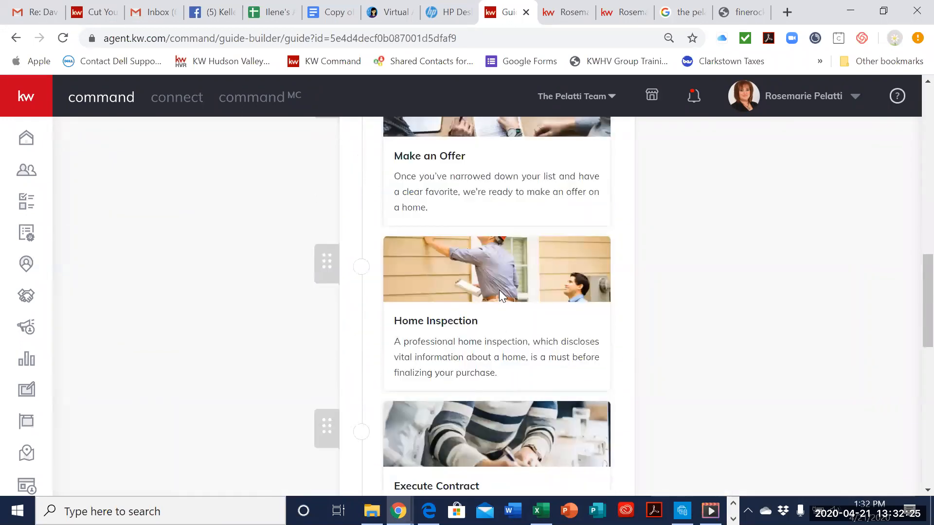
scroll(544, 339, "down", 3)
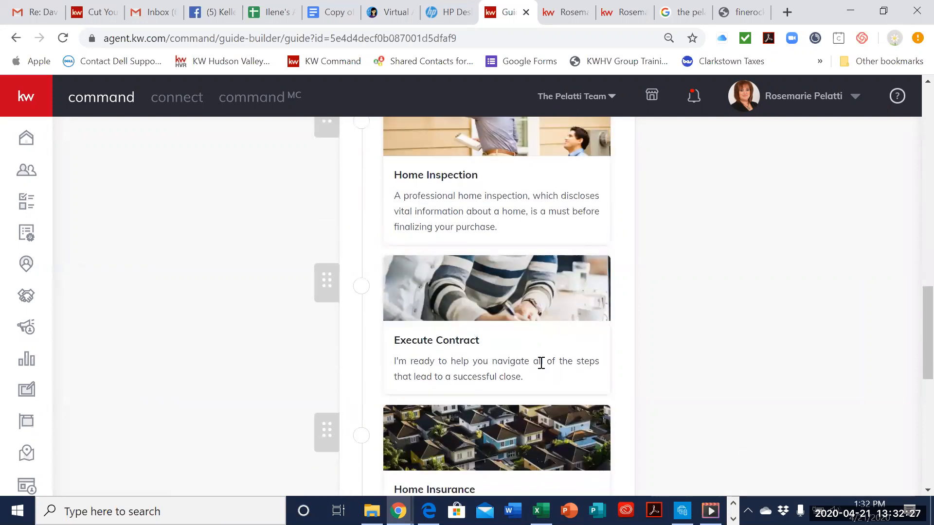
scroll(540, 363, "down", 3)
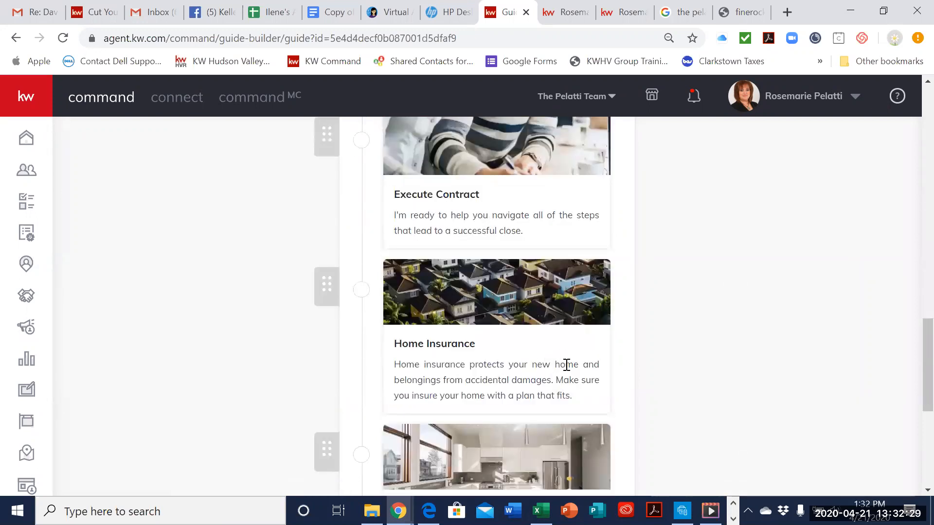
scroll(542, 363, "down", 2)
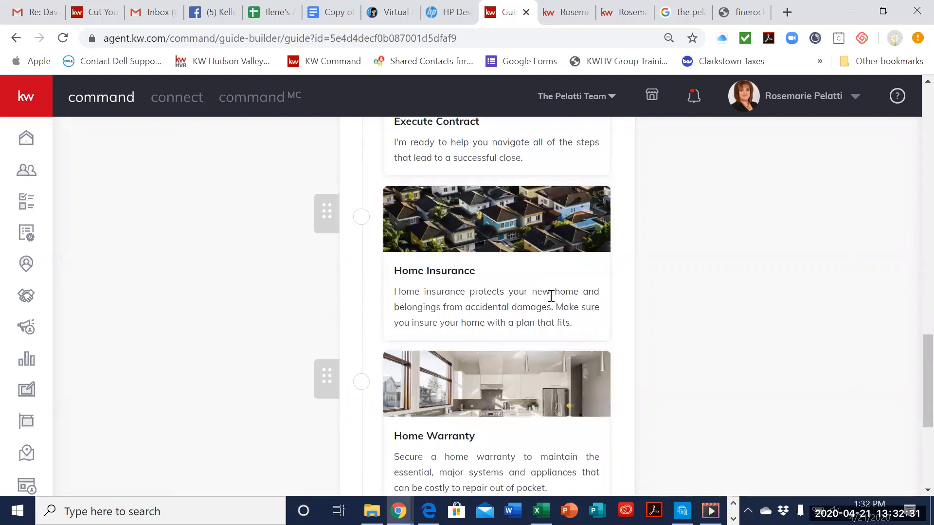
left_click(552, 295)
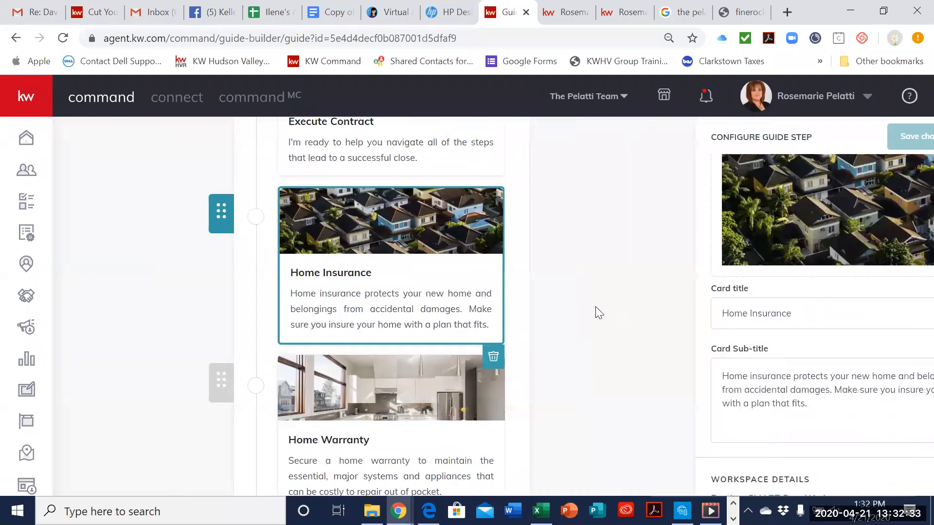
left_click(594, 303)
scroll(672, 339, "down", 3)
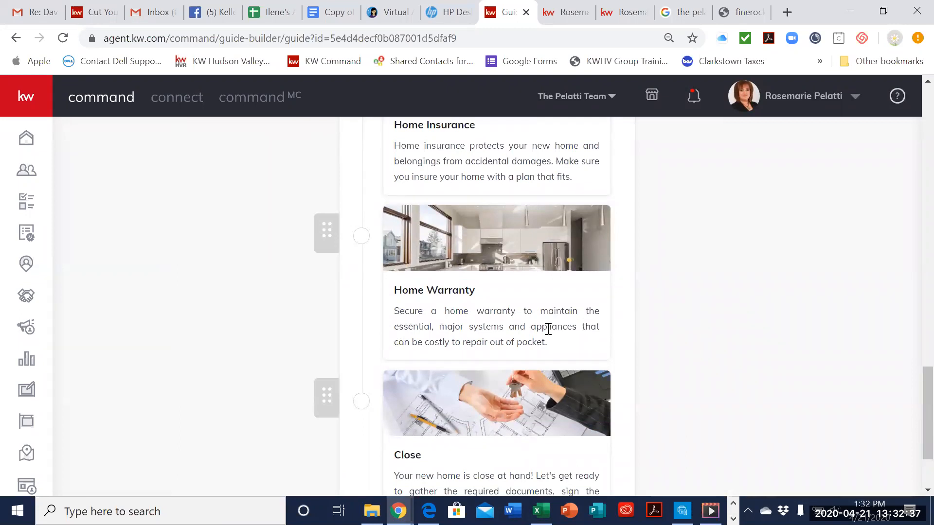
scroll(558, 312, "down", 1)
scroll(559, 312, "down", 1)
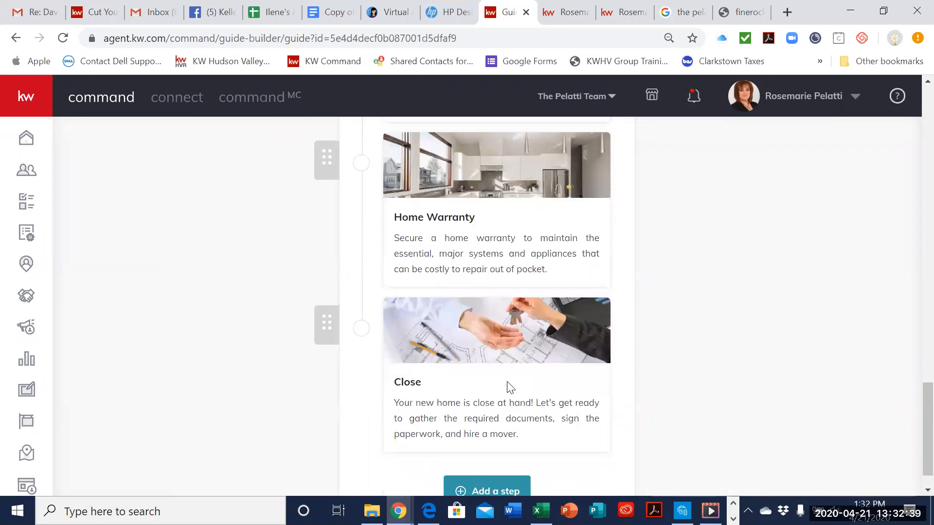
scroll(508, 385, "down", 1)
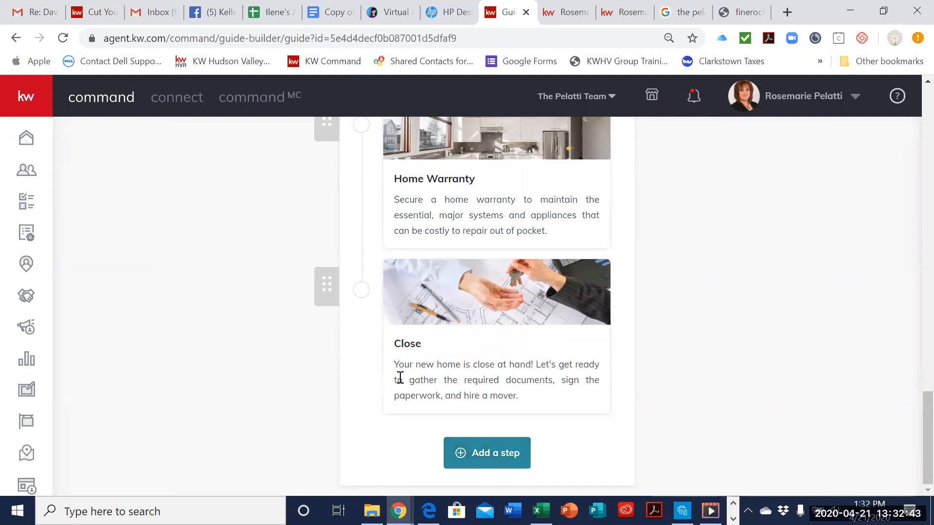
Step: Open the Buyer's Guide introduction and review its title, message and preview
scroll(630, 334, "up", 20)
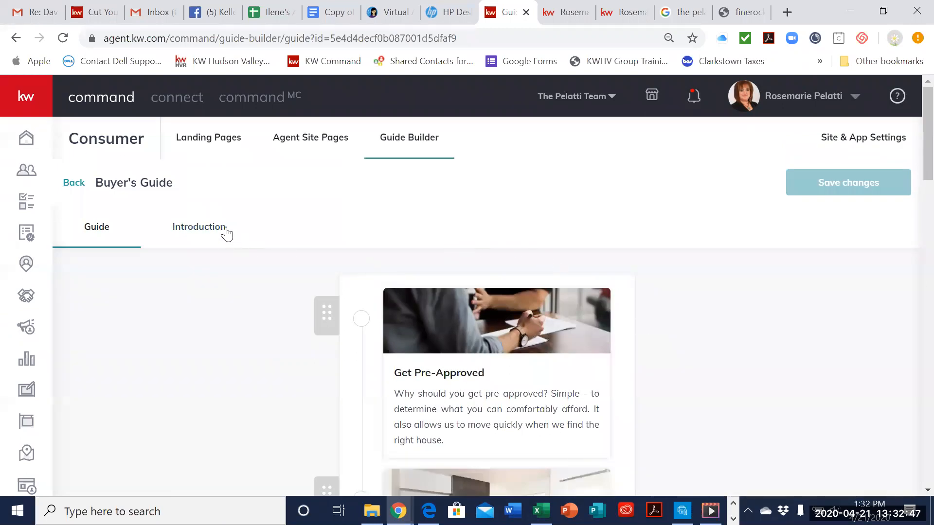
left_click(225, 234)
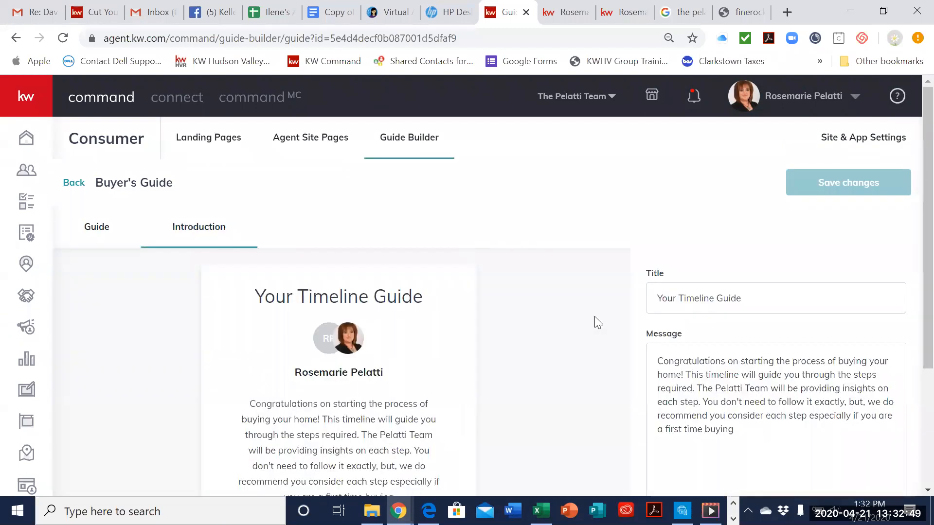
scroll(561, 333, "down", 1)
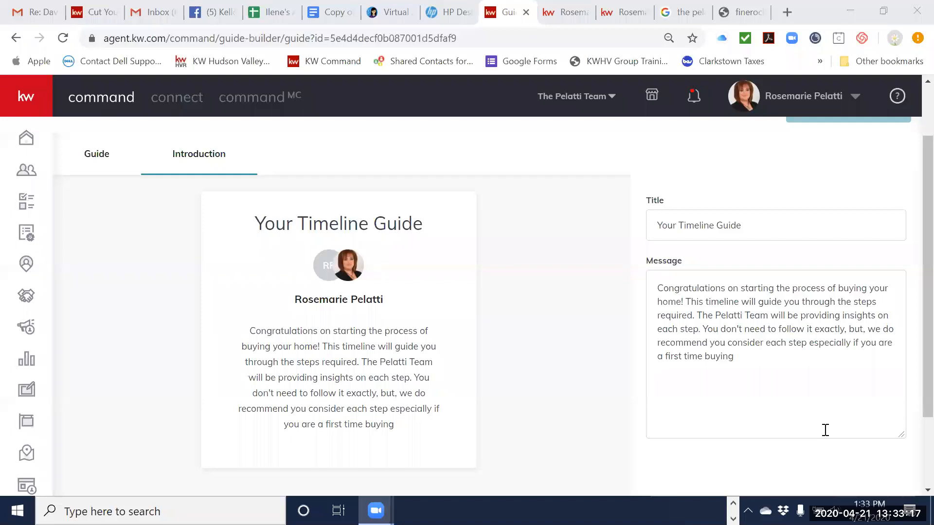
scroll(513, 251, "up", 2)
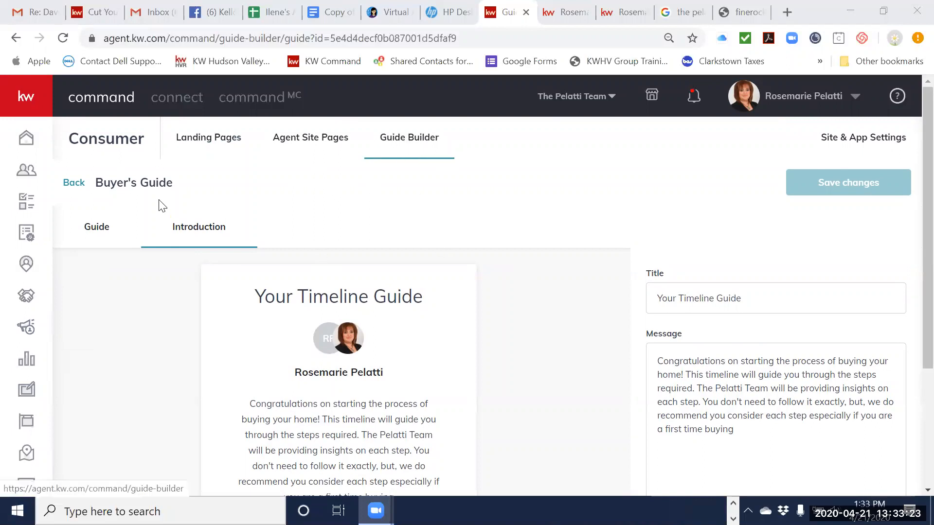
scroll(540, 258, "down", 2)
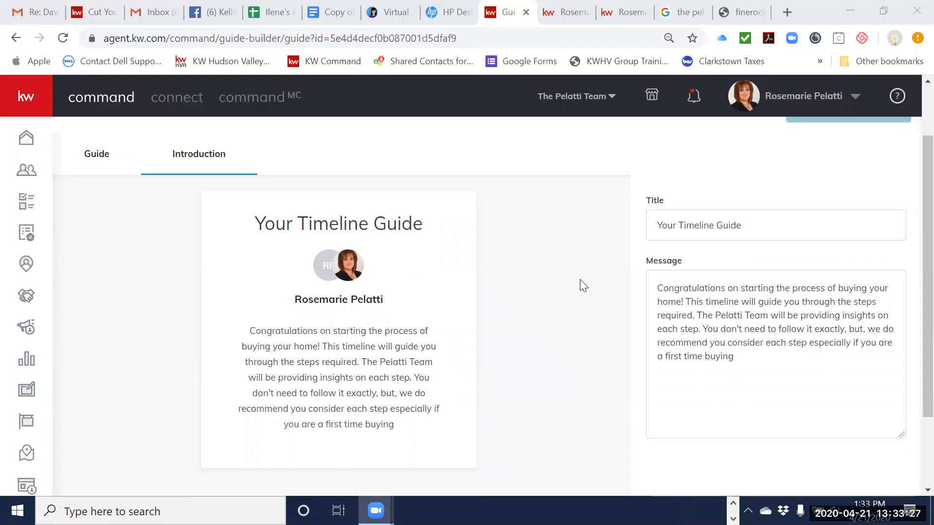
scroll(585, 330, "down", 1)
scroll(585, 329, "down", 1)
scroll(585, 329, "up", 3)
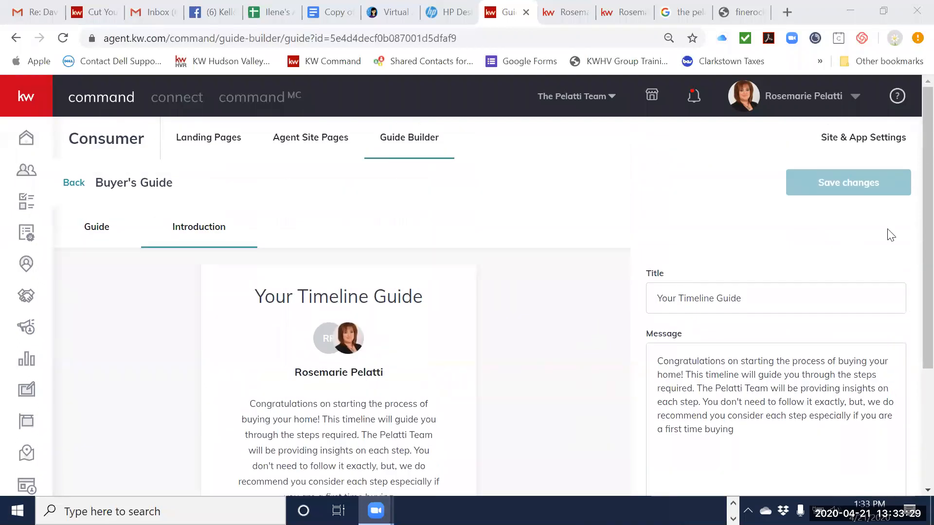
Step: Review the full Buyer's Guide introduction message, then return to the list of guides
scroll(504, 300, "down", 3)
scroll(504, 300, "up", 3)
scroll(578, 290, "down", 3)
scroll(574, 289, "up", 3)
left_click(74, 184)
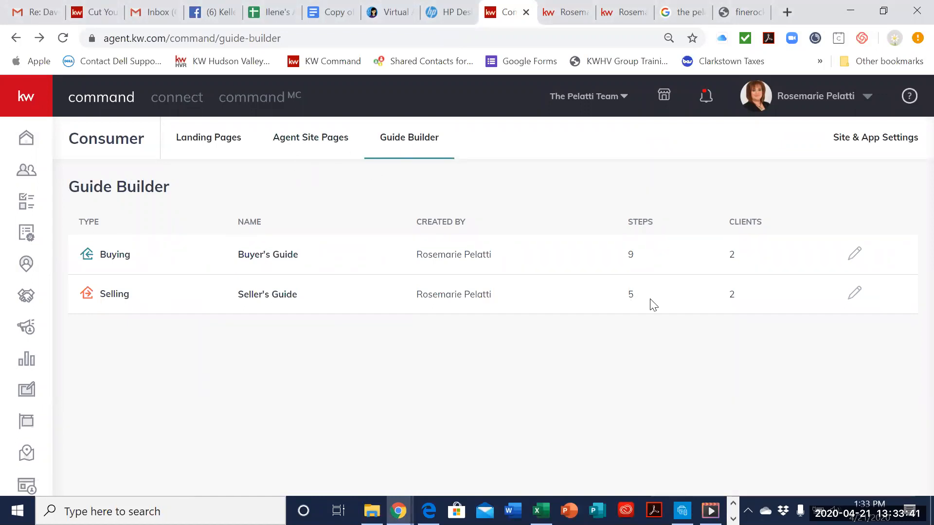
Step: Open the Seller's Guide, view the Showing Your Home step's settings, and review the remaining steps through Close
left_click(854, 294)
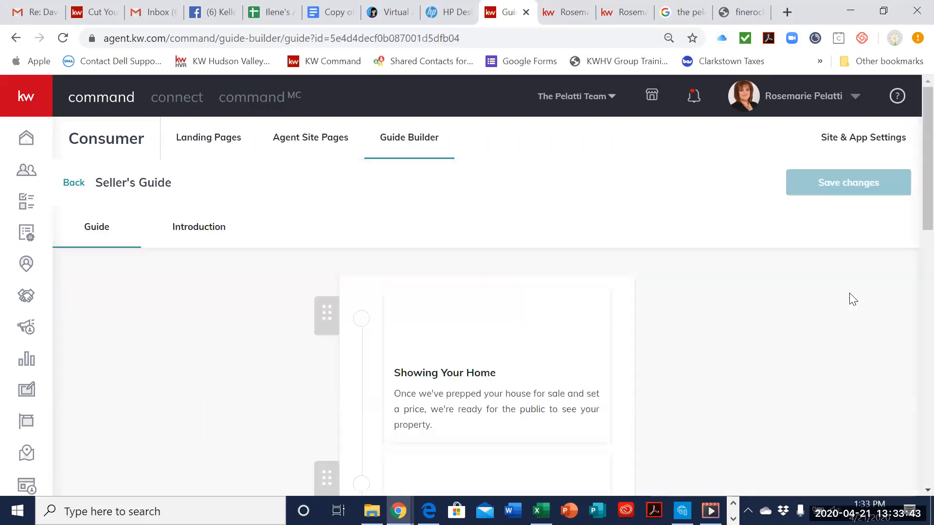
scroll(783, 327, "down", 2)
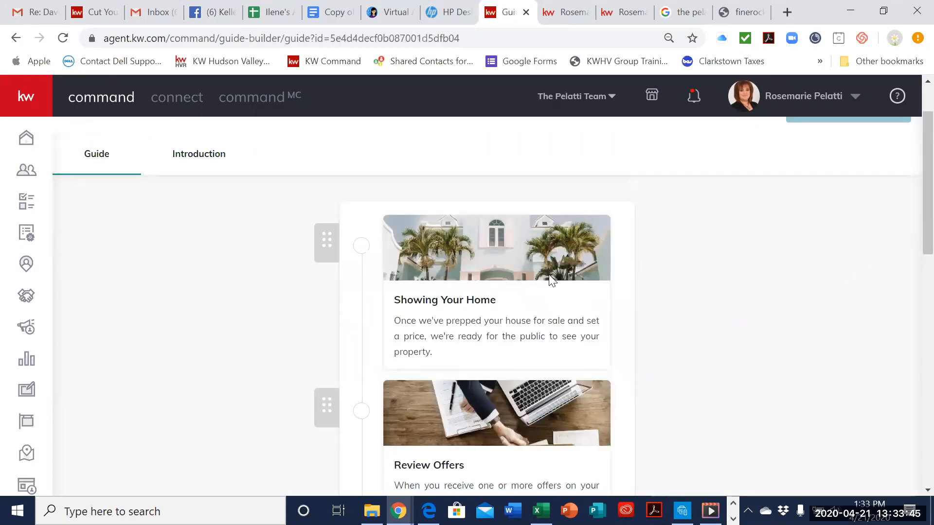
left_click(548, 275)
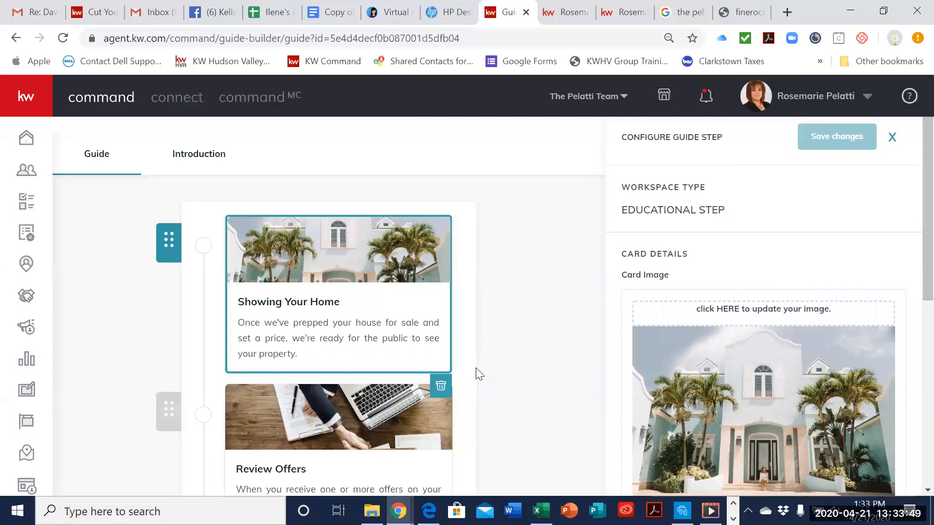
left_click(541, 356)
scroll(541, 355, "down", 5)
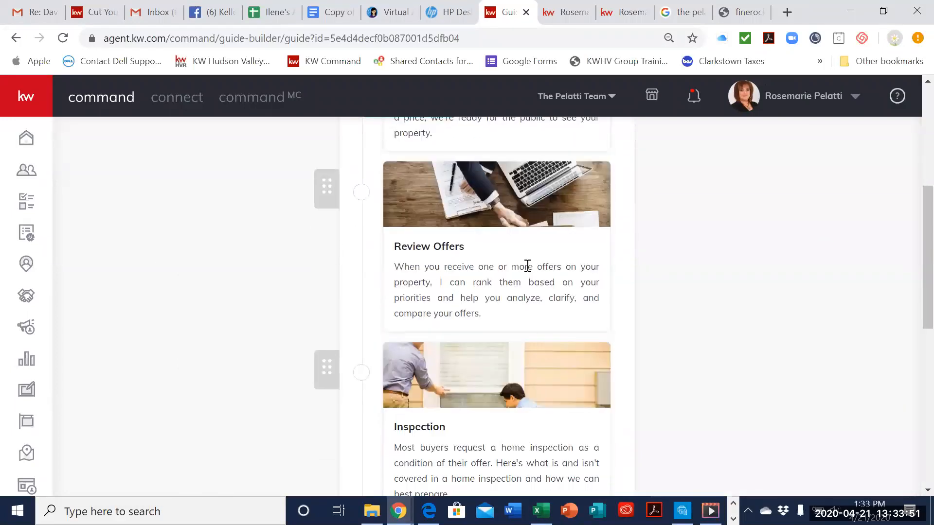
scroll(528, 297, "down", 4)
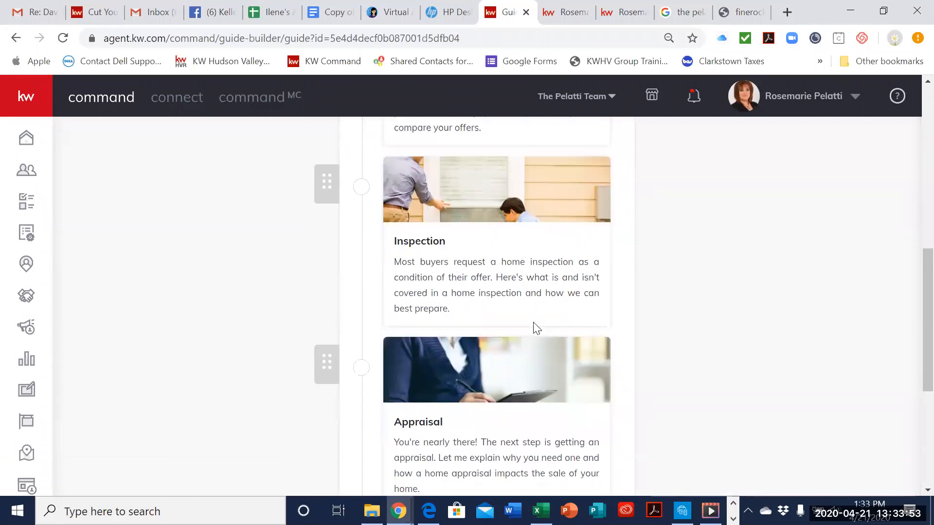
scroll(537, 327, "down", 6)
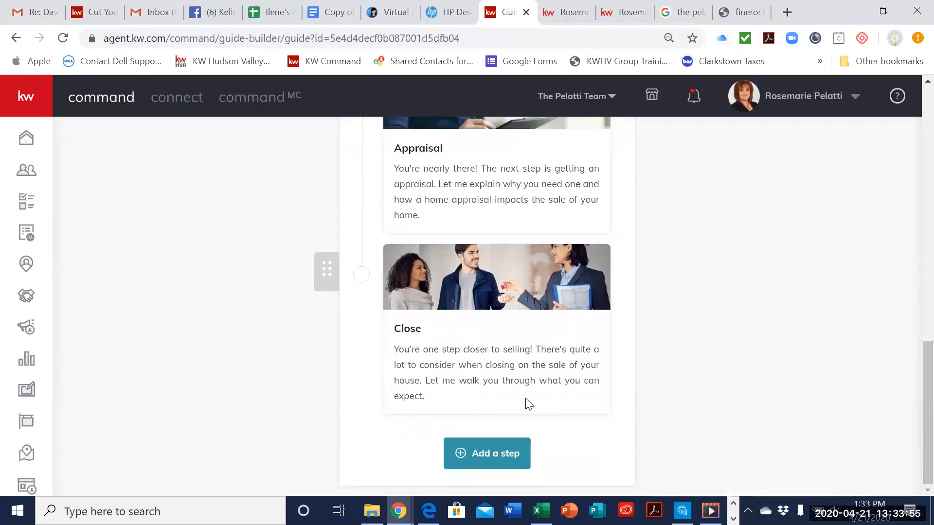
scroll(528, 403, "up", 20)
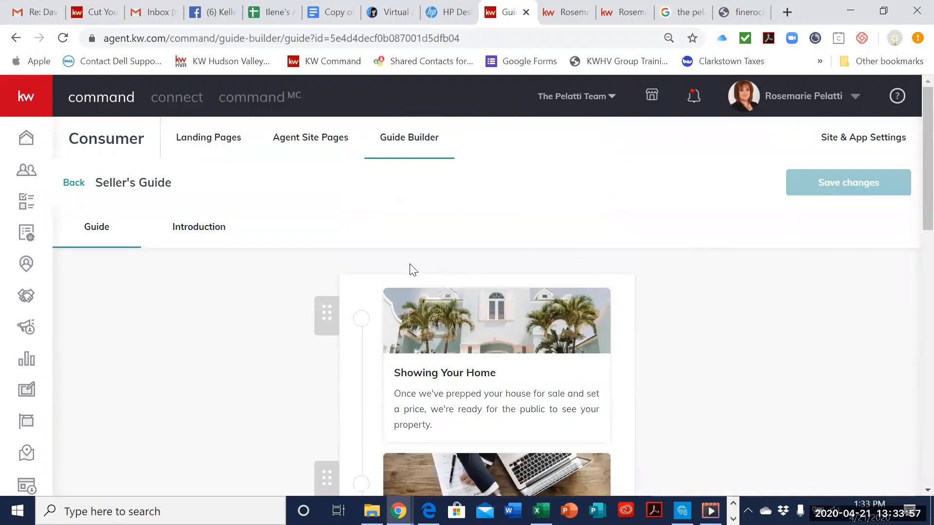
Step: Review the Seller's Guide introduction title, message and preview, then return to the list of guides
left_click(185, 237)
scroll(539, 299, "down", 1)
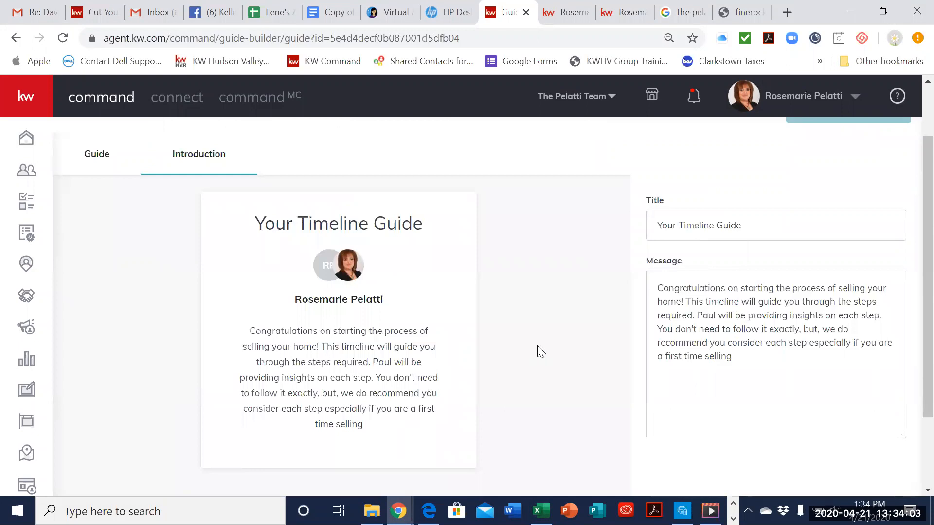
scroll(540, 352, "up", 1)
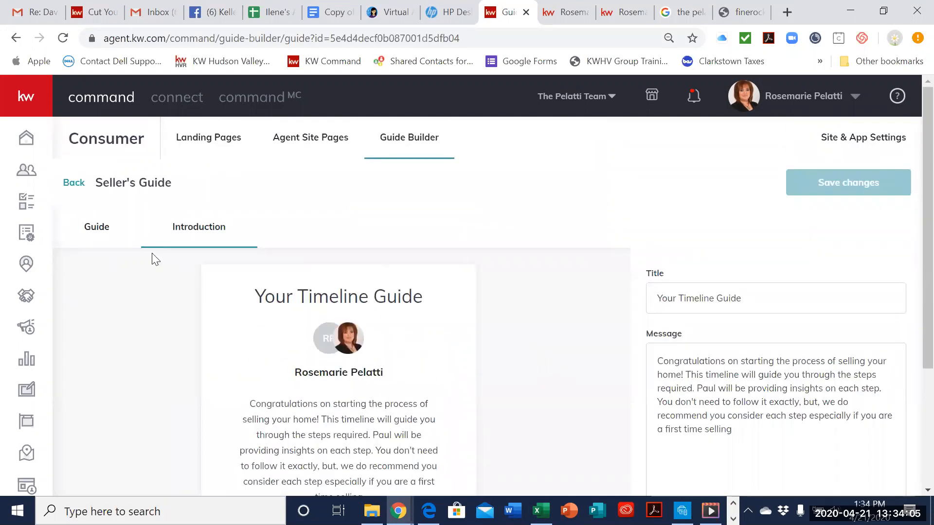
left_click(95, 226)
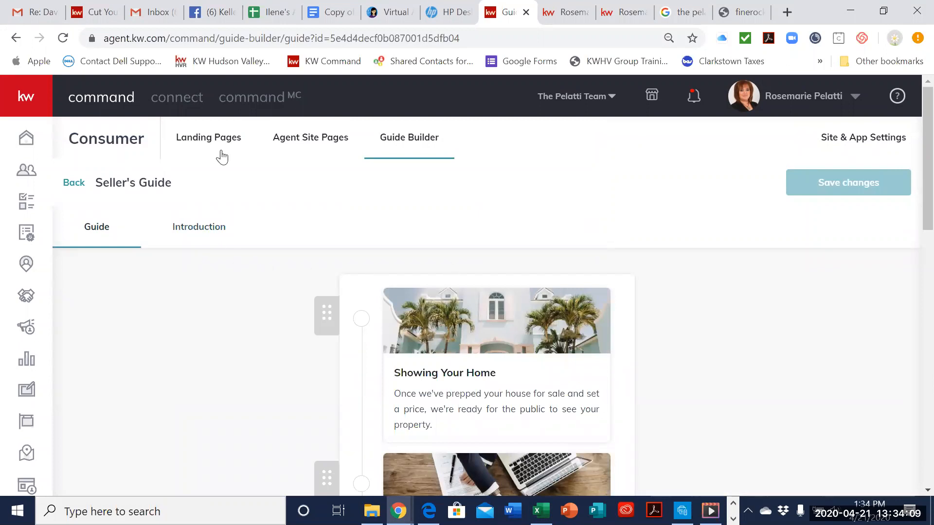
left_click(381, 145)
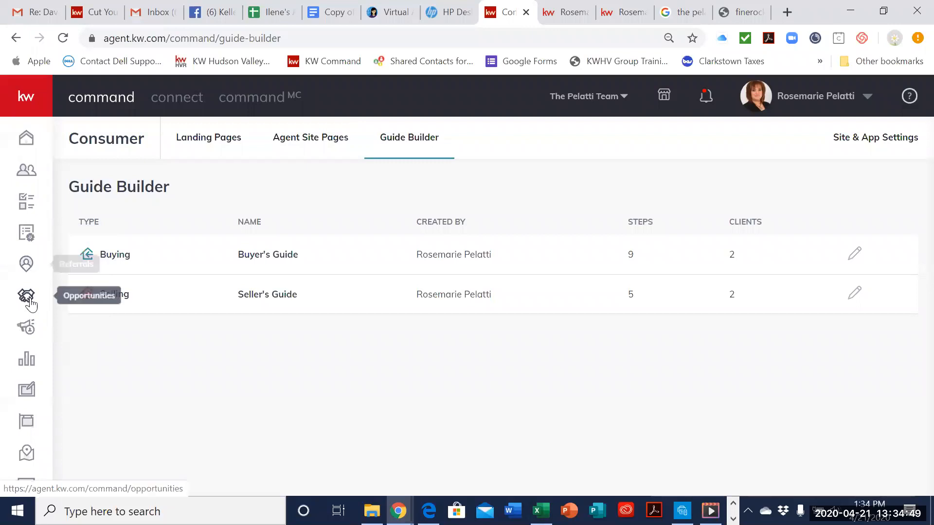
Step: View My Design Templates, then return to Guide Builder in the Consumer tools
left_click(34, 399)
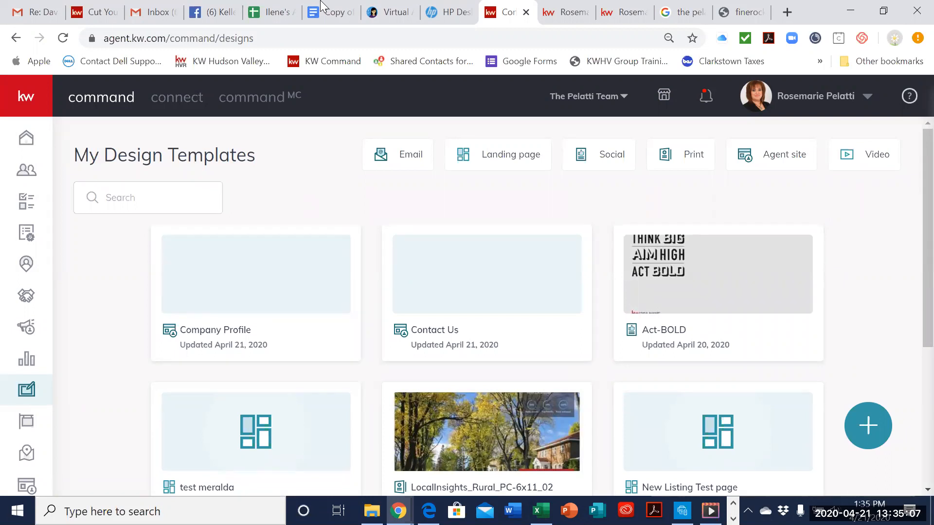
left_click(36, 489)
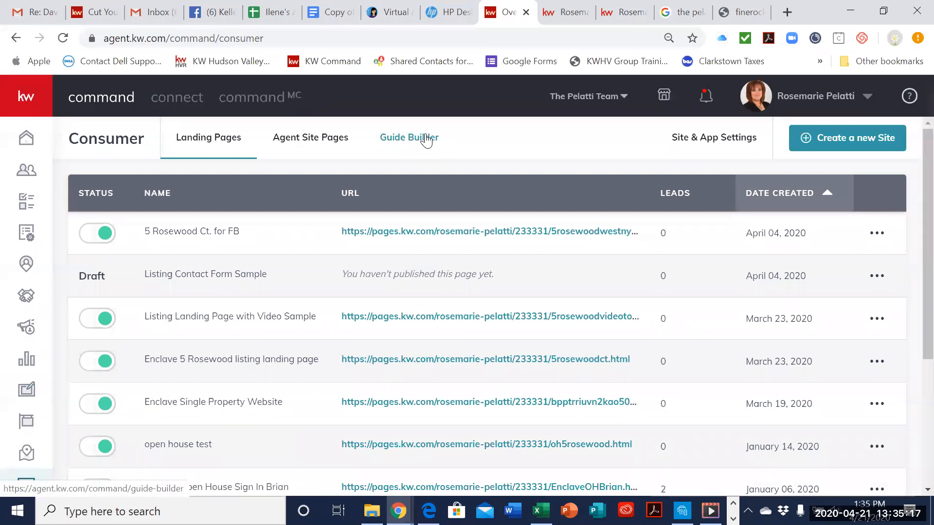
left_click(425, 139)
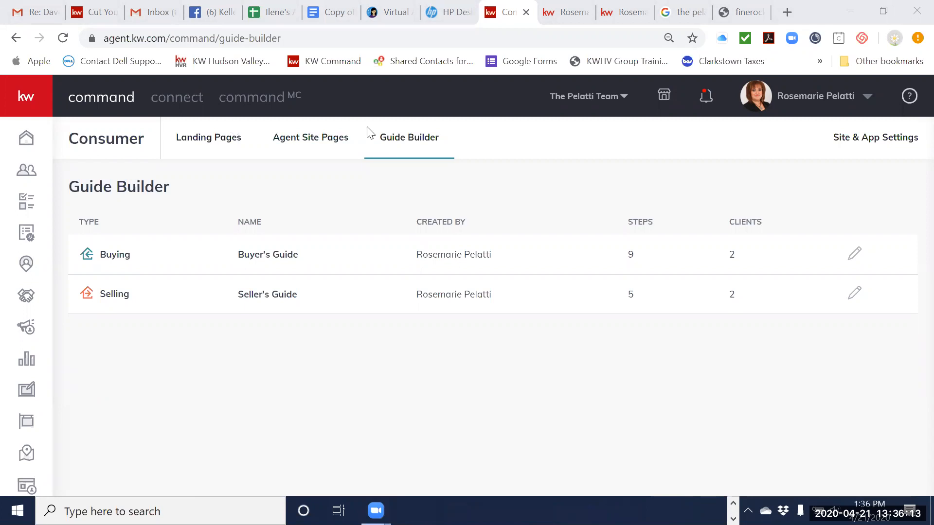
Step: From the Command home page, go to Consumer's Site & App Settings and view the domain and app URL settings
left_click(27, 138)
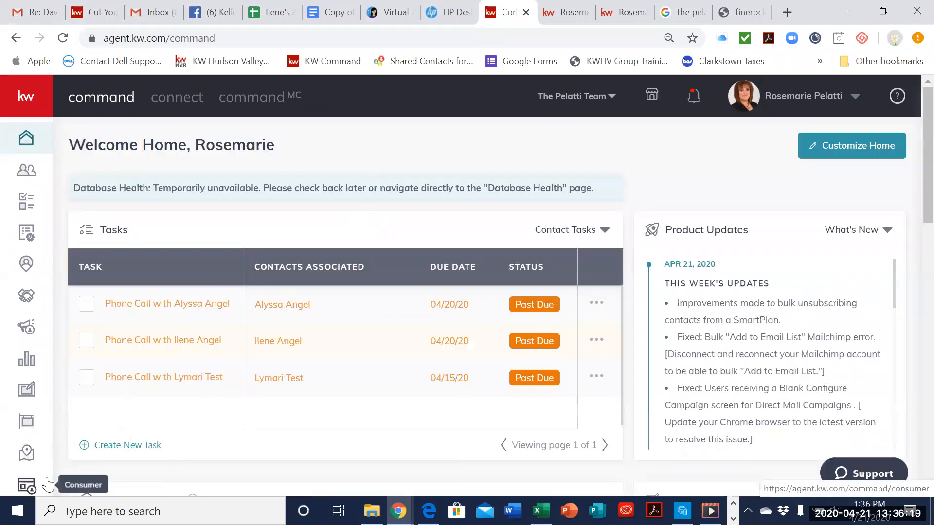
left_click(35, 484)
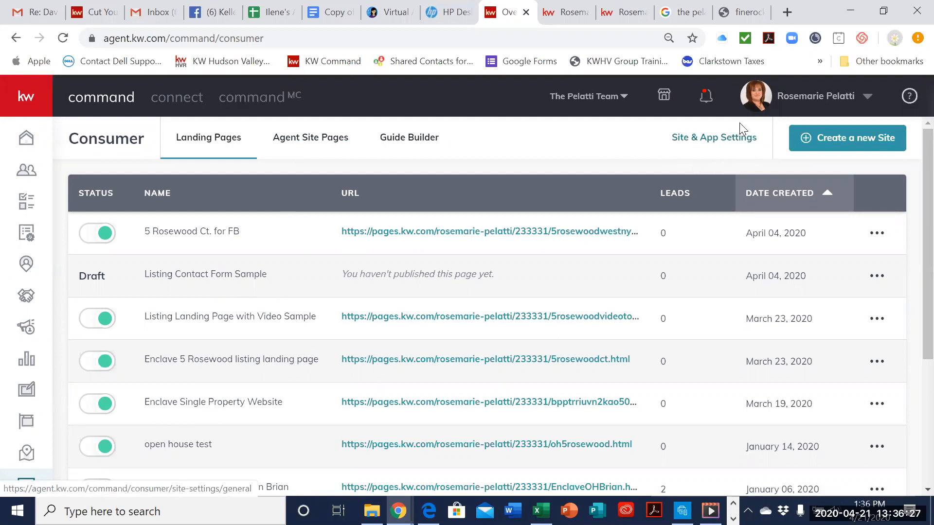
left_click(703, 141)
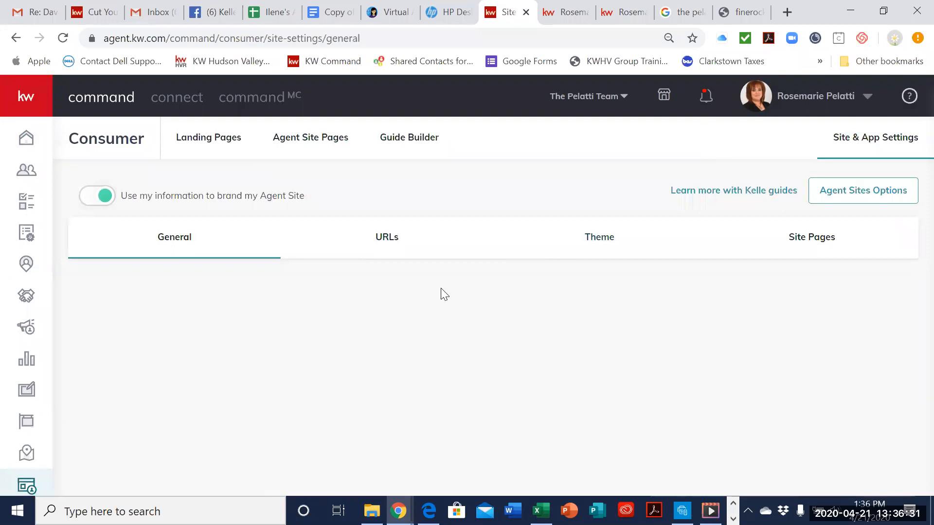
left_click(392, 239)
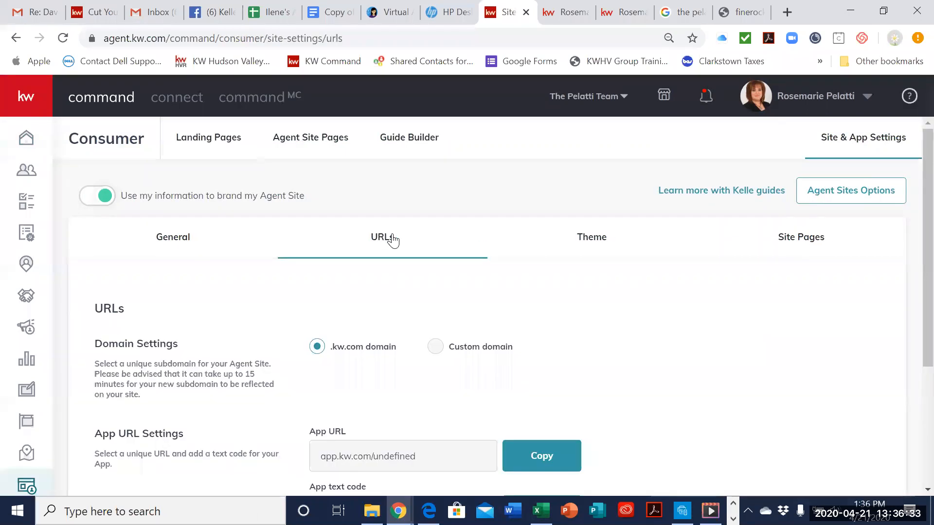
scroll(496, 238, "down", 4)
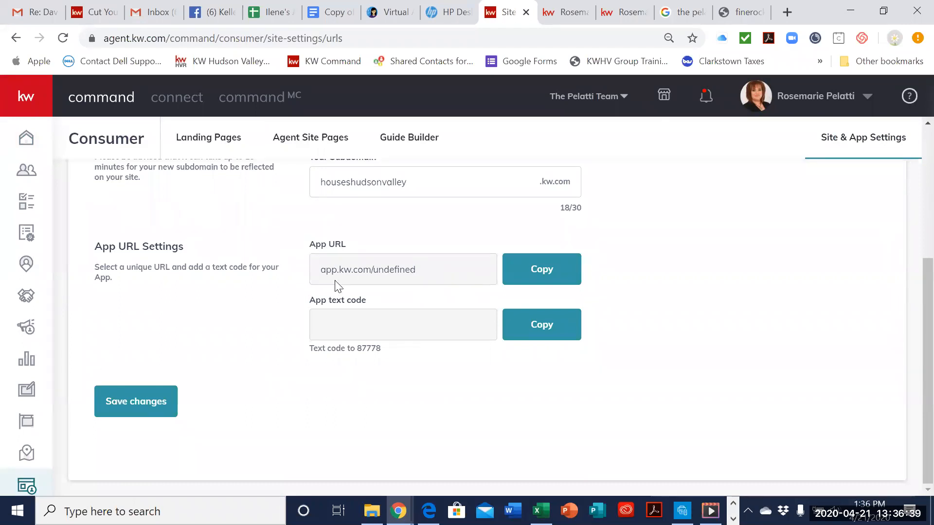
Step: Reload the URLs settings page and examine the Agent Site subdomain, App URL and App text code fields
scroll(335, 282, "up", 2)
left_click(62, 38)
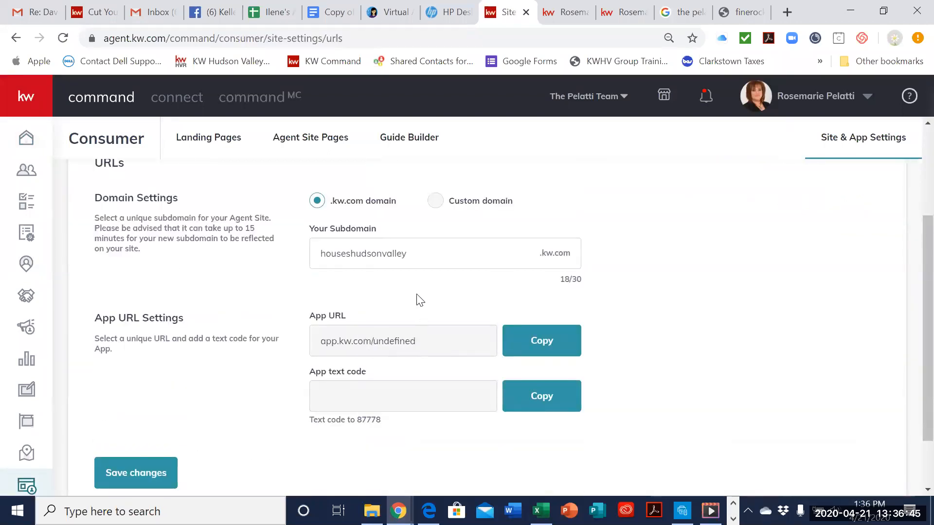
scroll(526, 222, "up", 3)
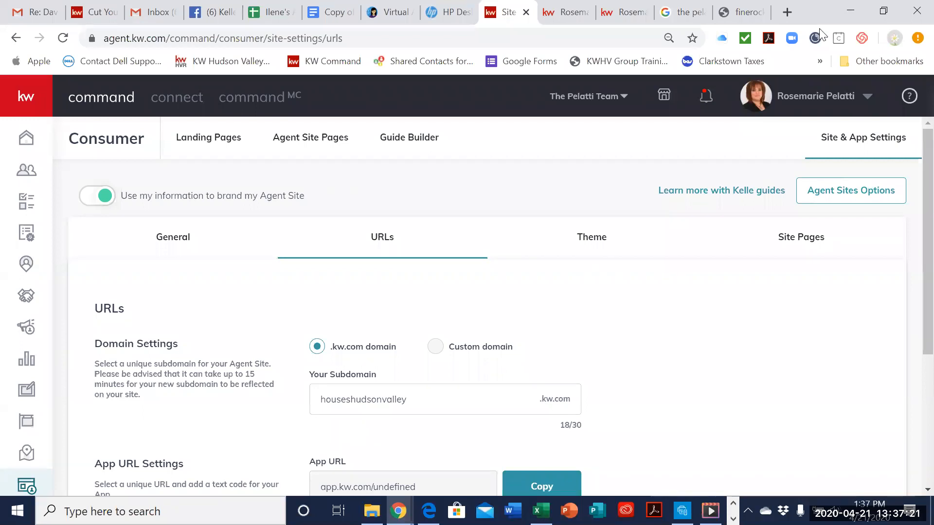
scroll(618, 334, "down", 4)
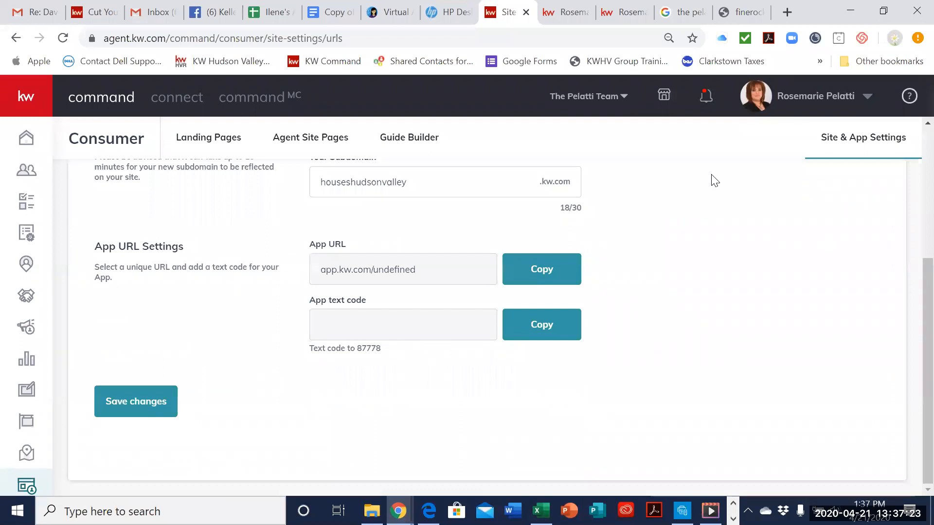
left_click(63, 38)
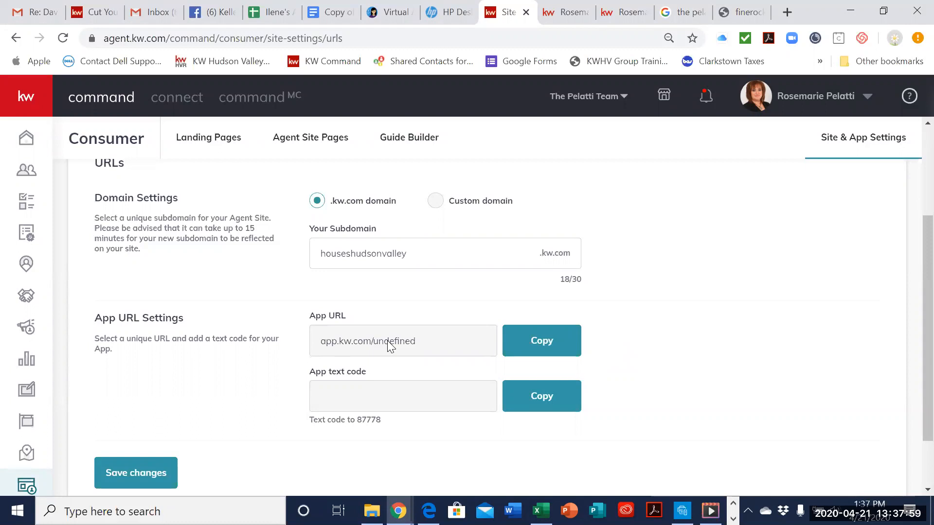
scroll(747, 238, "down", 2)
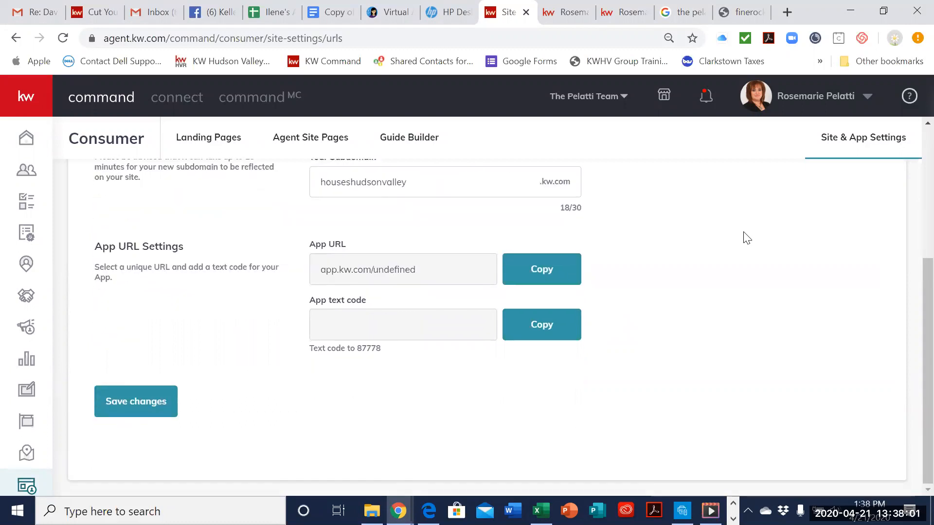
scroll(747, 238, "up", 2)
scroll(784, 471, "up", 2)
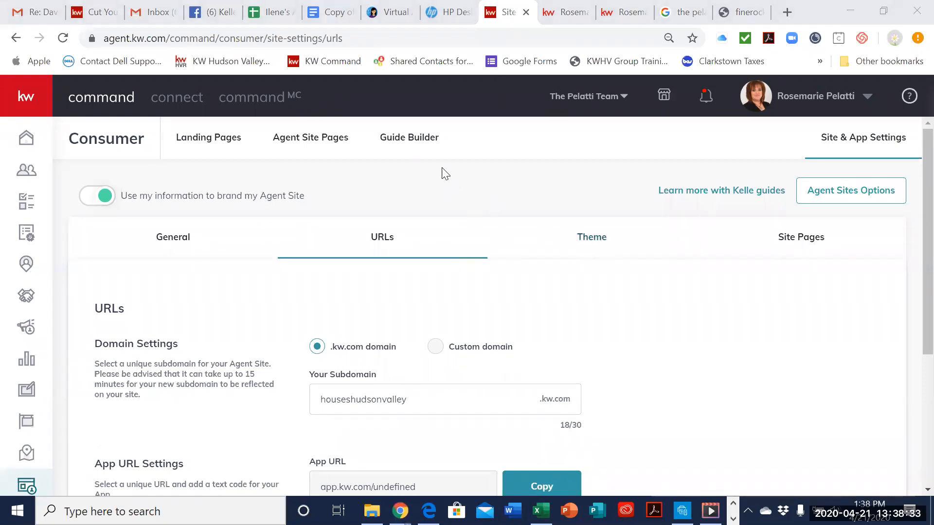
scroll(652, 346, "down", 4)
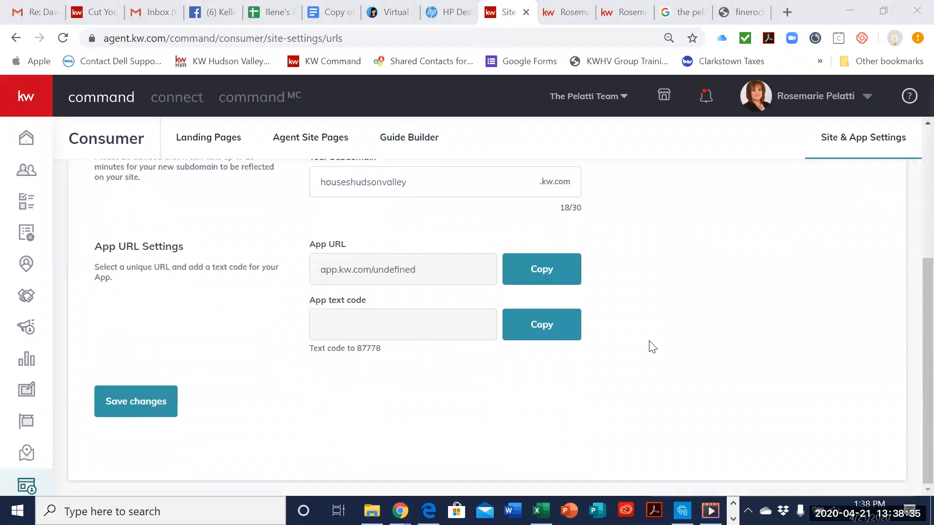
scroll(652, 346, "up", 4)
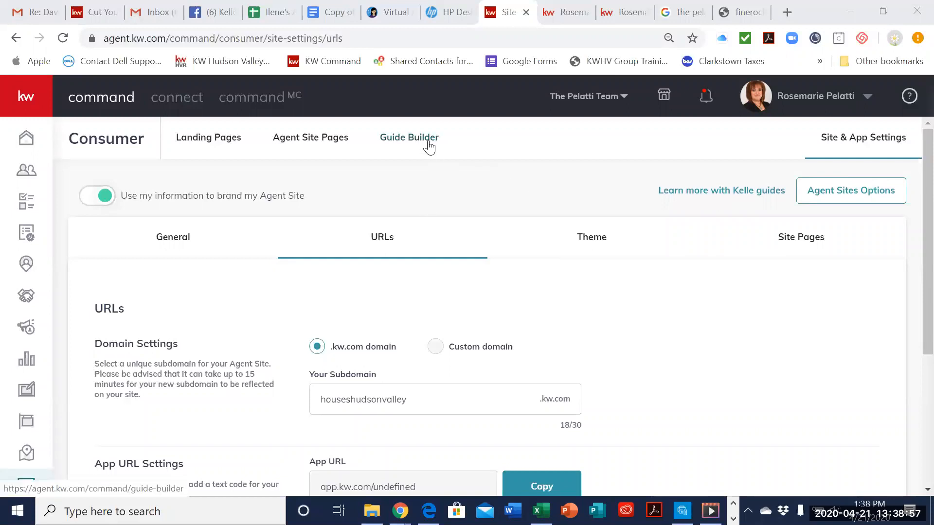
Step: Reopen the Buyer's Guide from Guide Builder and look over its first steps
left_click(427, 142)
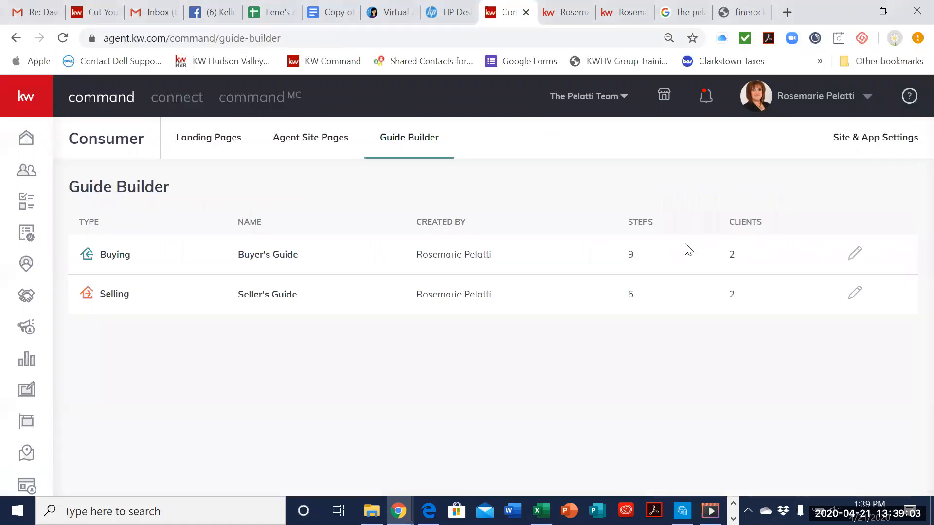
left_click(265, 263)
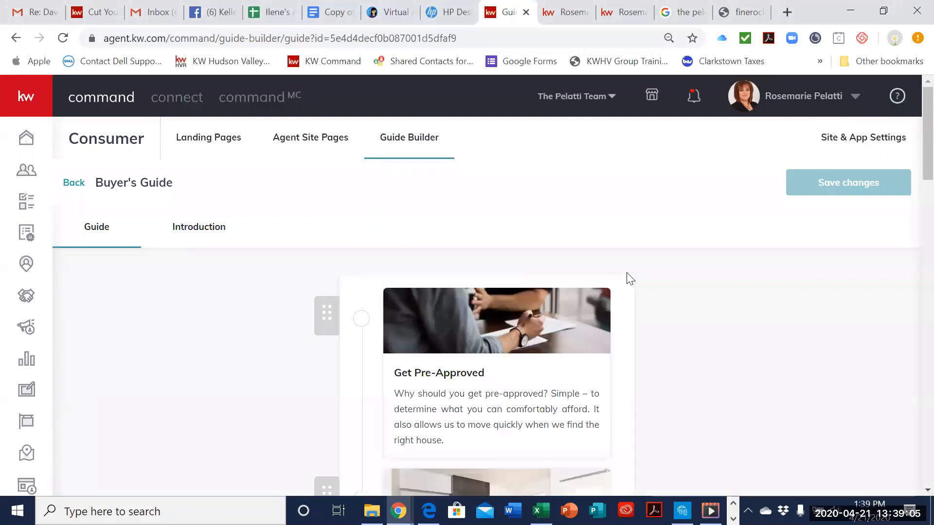
scroll(642, 261, "down", 3)
scroll(642, 261, "down", 3)
scroll(642, 261, "up", 3)
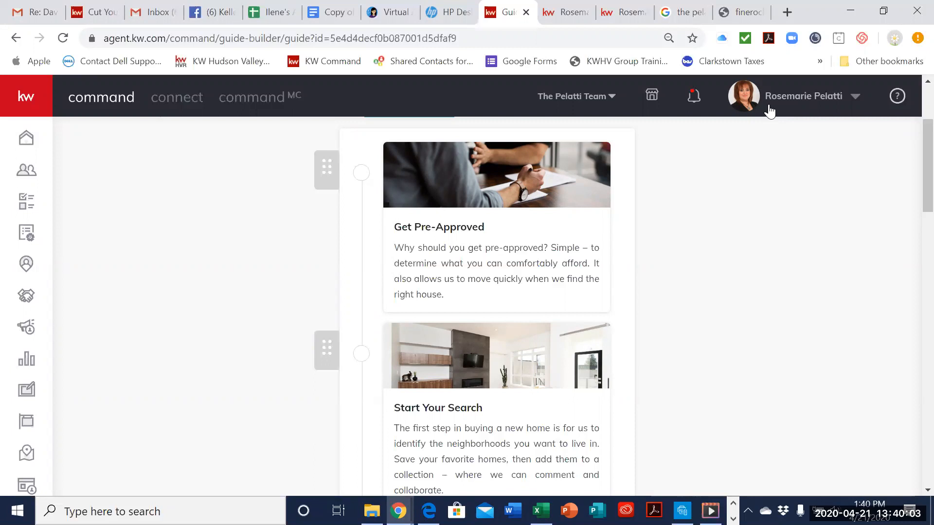
Step: Open kwhvgrouptraining.com in a new browser tab and find the KWHV Group YouTube Channel section
left_click(787, 12)
type("kwhvgrouptraining.com")
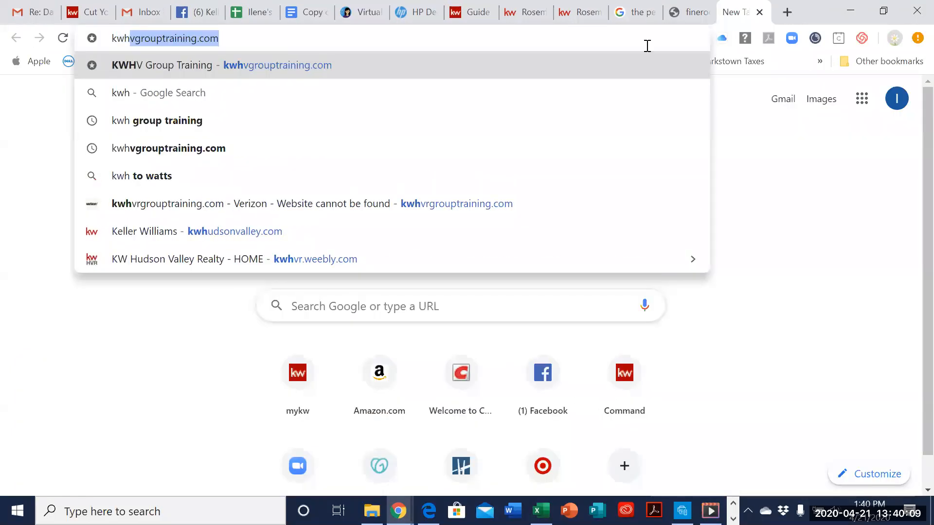
key("Return")
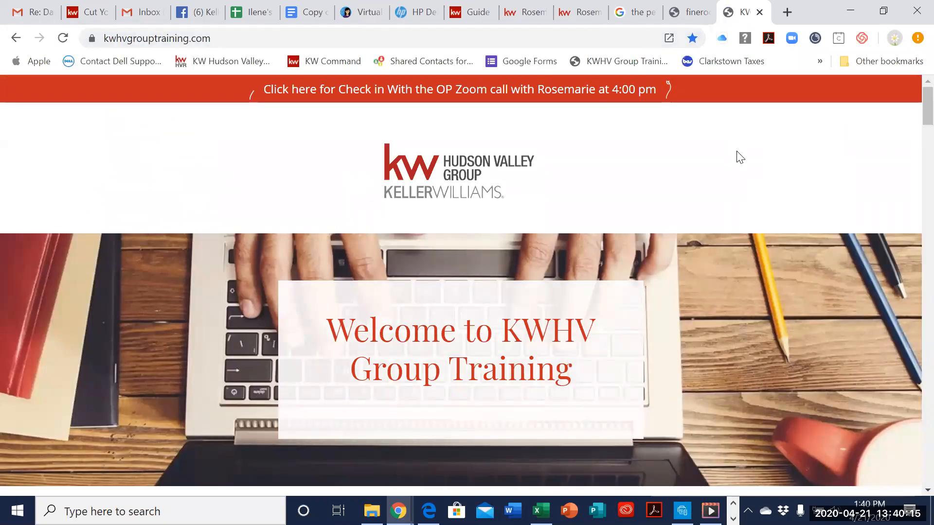
scroll(912, 454, "down", 15)
scroll(911, 454, "down", 10)
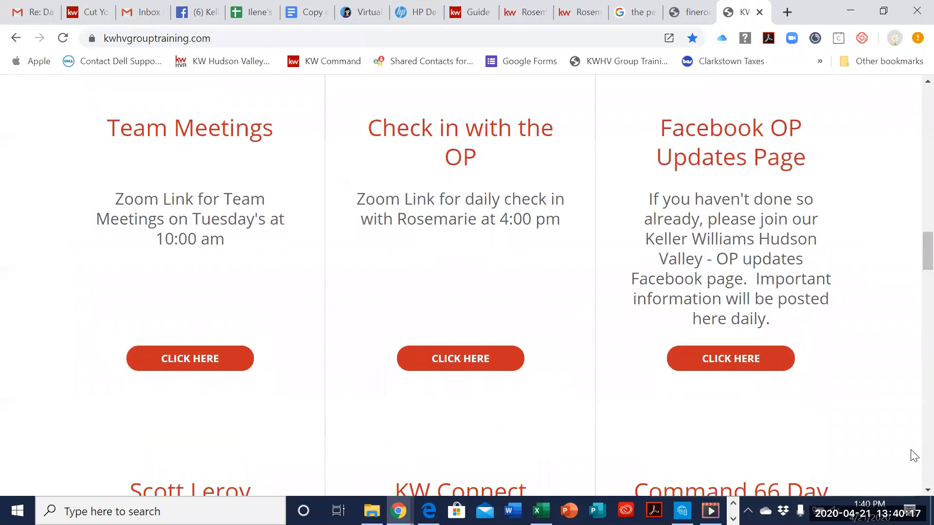
scroll(748, 385, "down", 8)
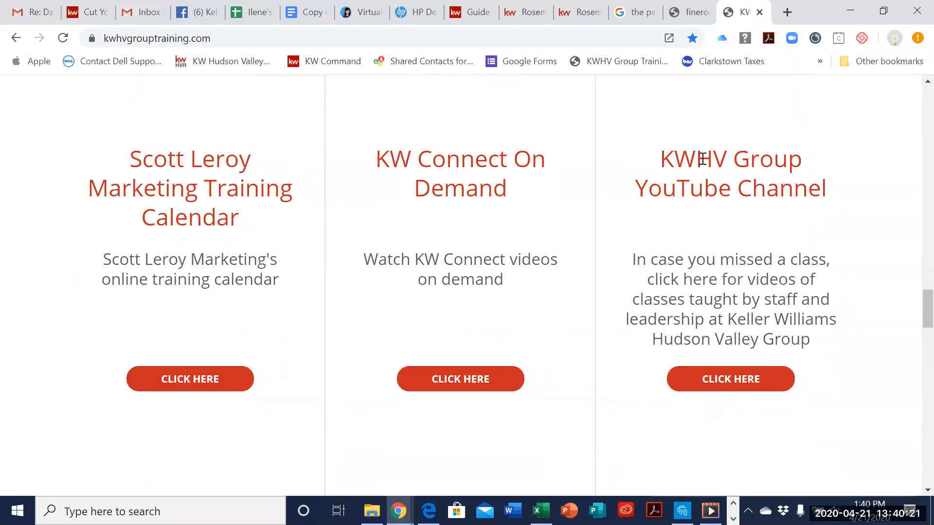
Step: Open the KWHV Group YouTube channel and, from its playlists, open Command Training by KWHV Group Staff to view its videos
left_click(754, 378)
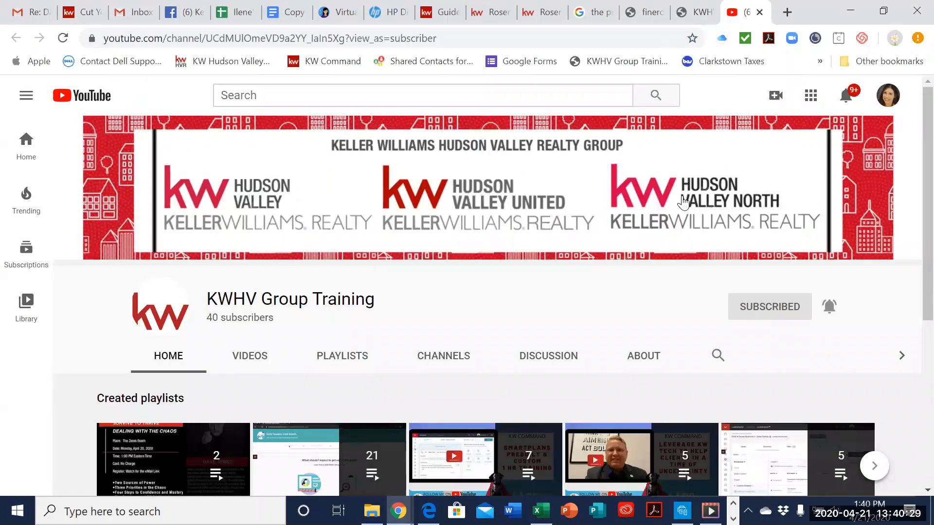
scroll(681, 201, "down", 1)
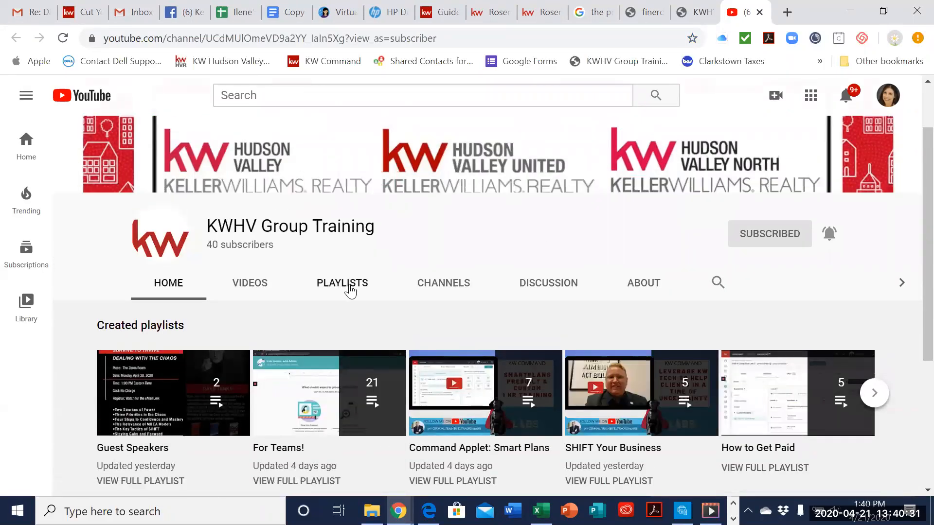
left_click(350, 284)
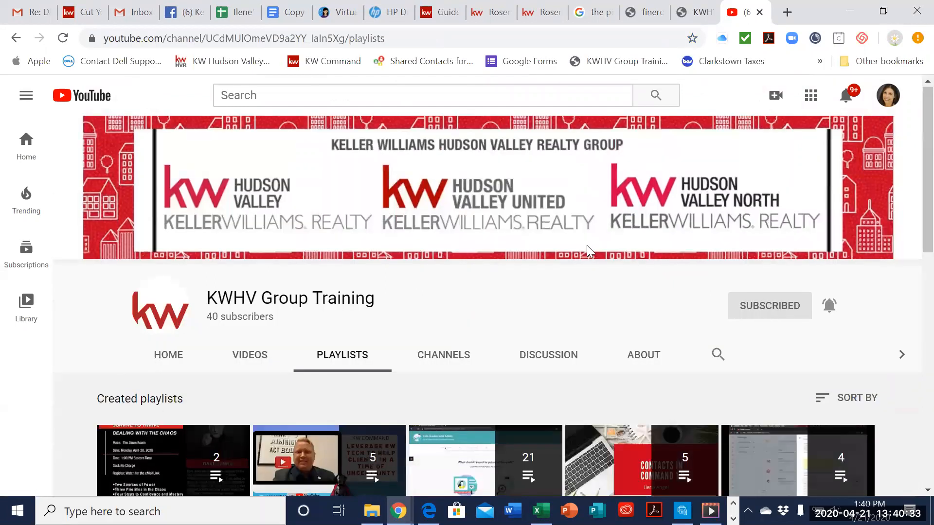
scroll(587, 245, "down", 3)
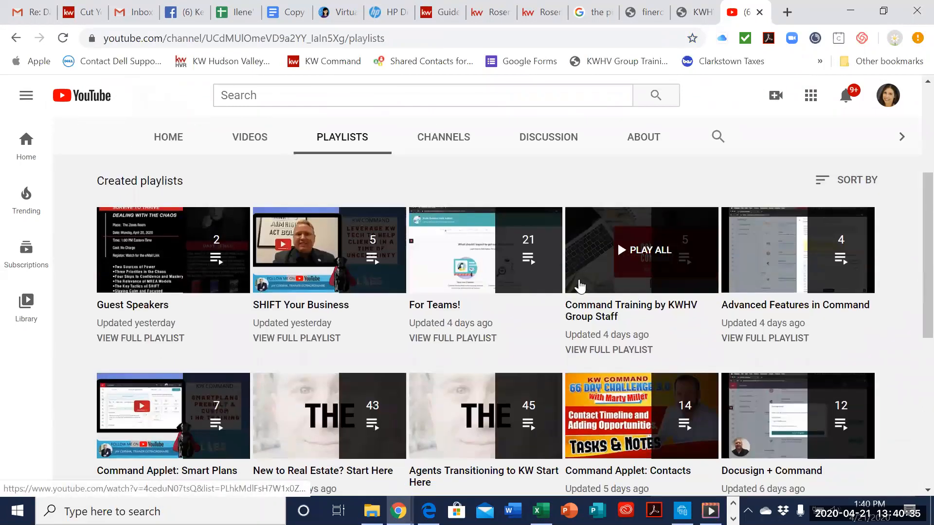
left_click(639, 316)
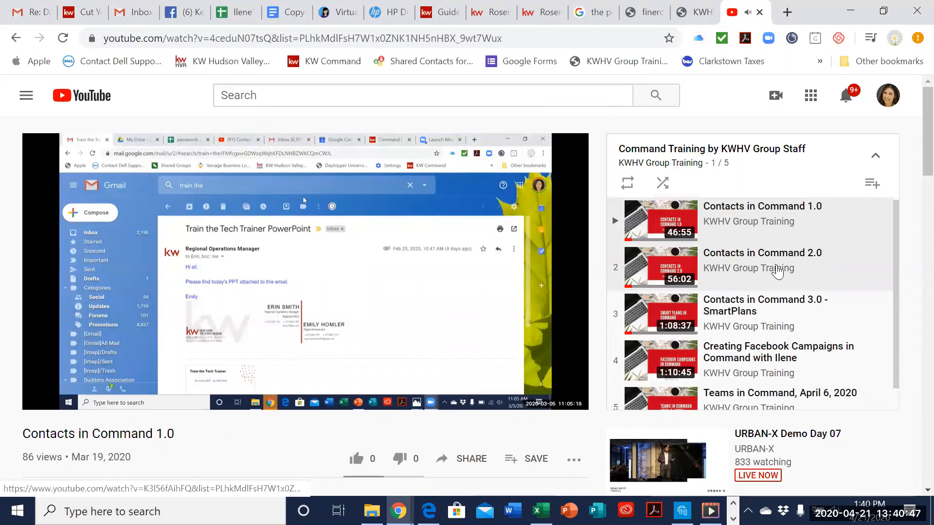
scroll(776, 271, "down", 1)
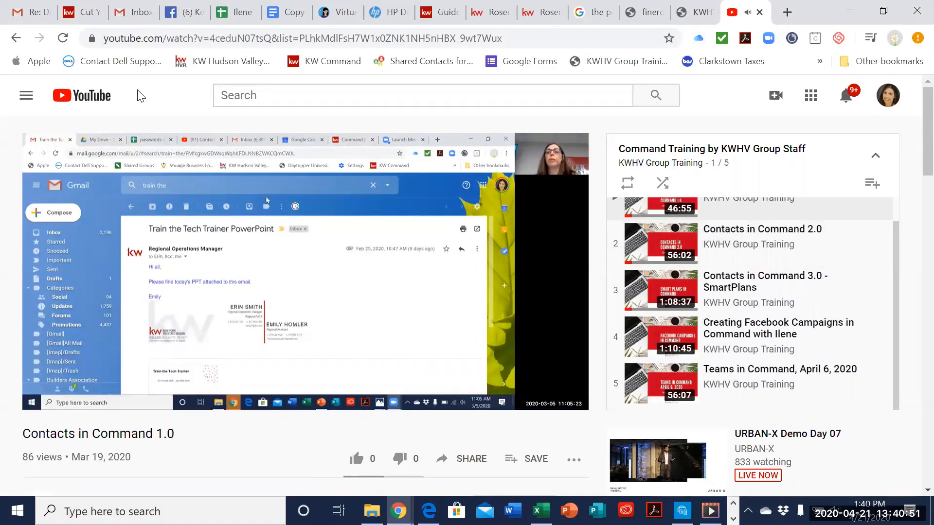
Step: Raise the playback volume to 62 and pause the Contacts in Command 1.0 video
key("XF86AudioRaiseVolume")
key("XF86AudioRaiseVolume")
key("XF86AudioRaiseVolume")
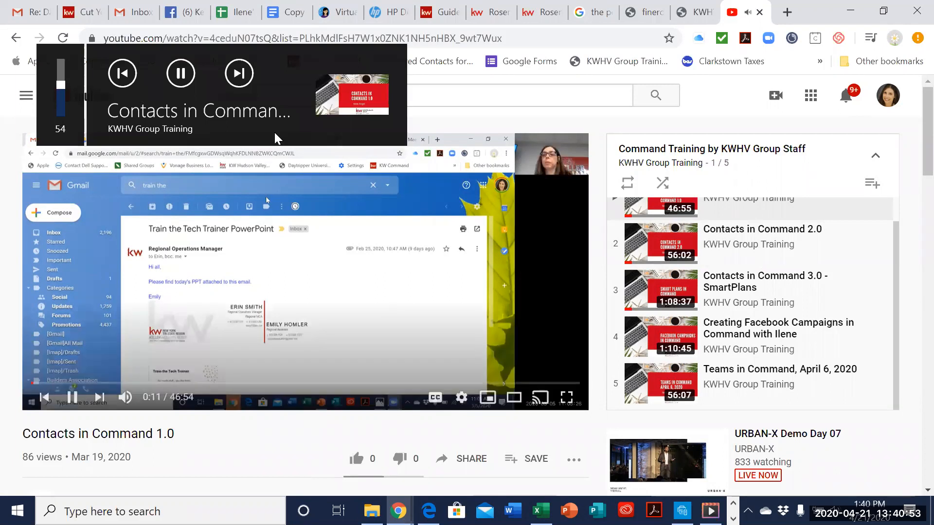
key("XF86AudioRaiseVolume")
key("XF86AudioRaiseVolume")
key("XF86AudioRaiseVolume")
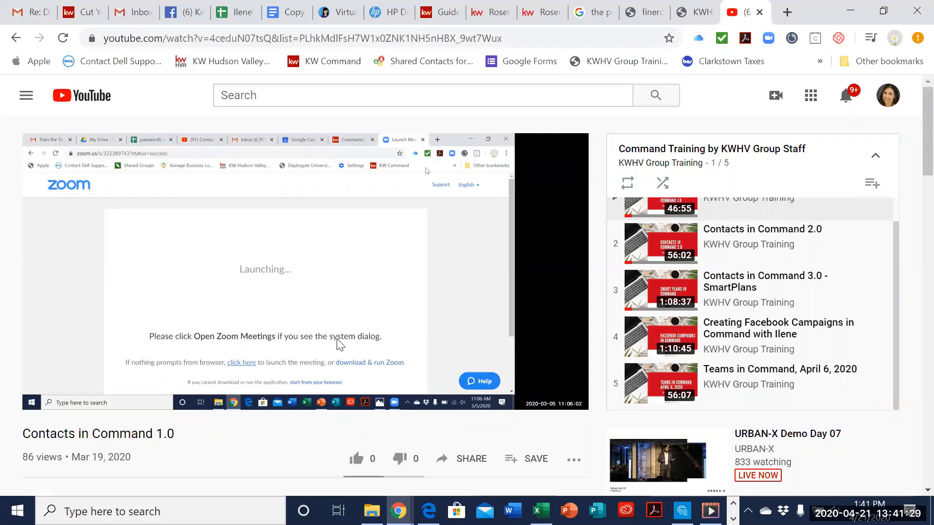
key("XF86AudioRaiseVolume")
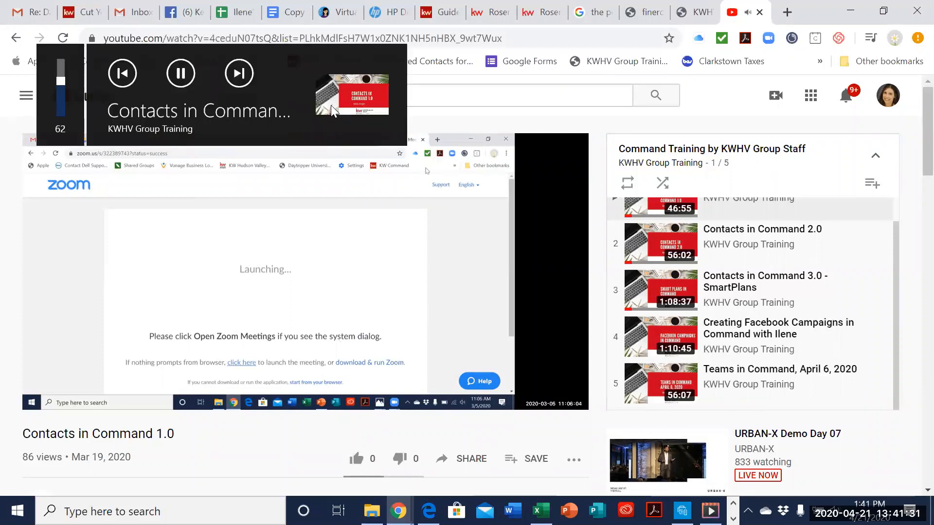
left_click(434, 236)
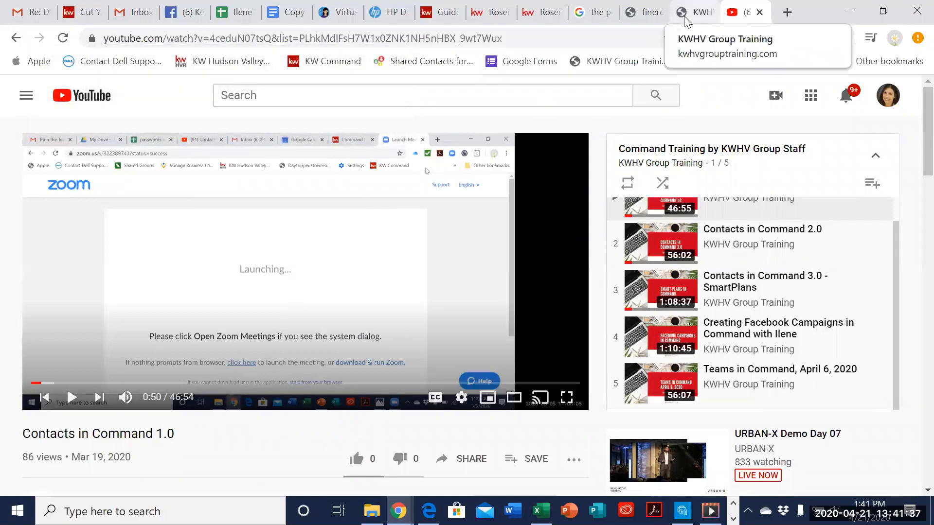
Step: Load the agent site houseshudsonvalley.kw.com in a new browser tab and activate the home page's property search field
left_click(788, 12)
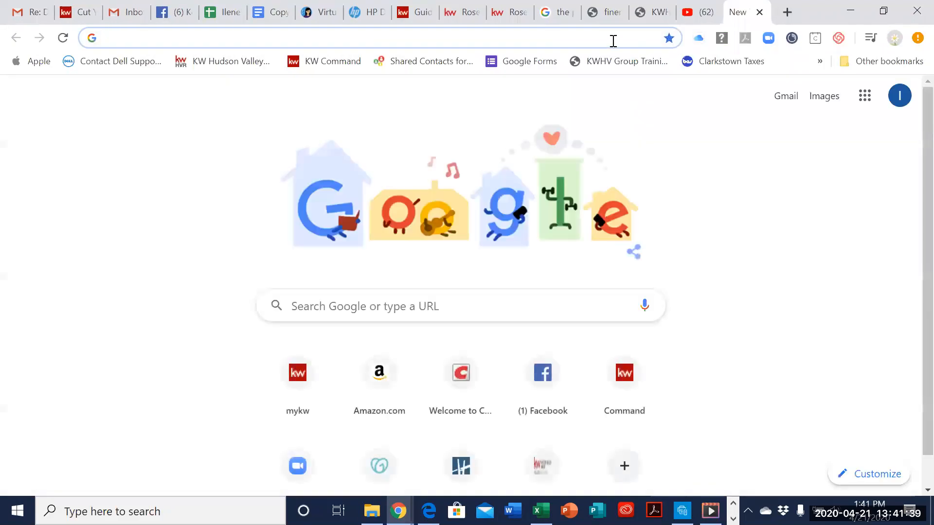
left_click(651, 12)
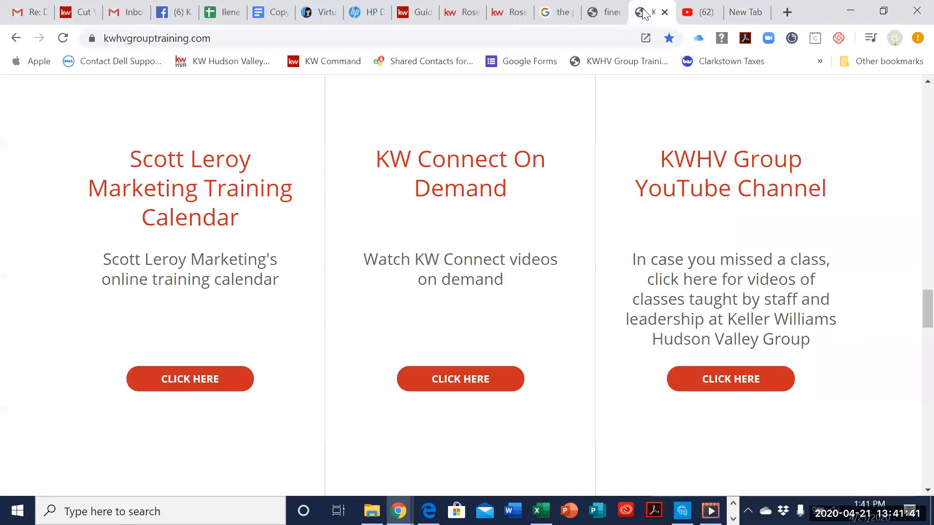
left_click(508, 14)
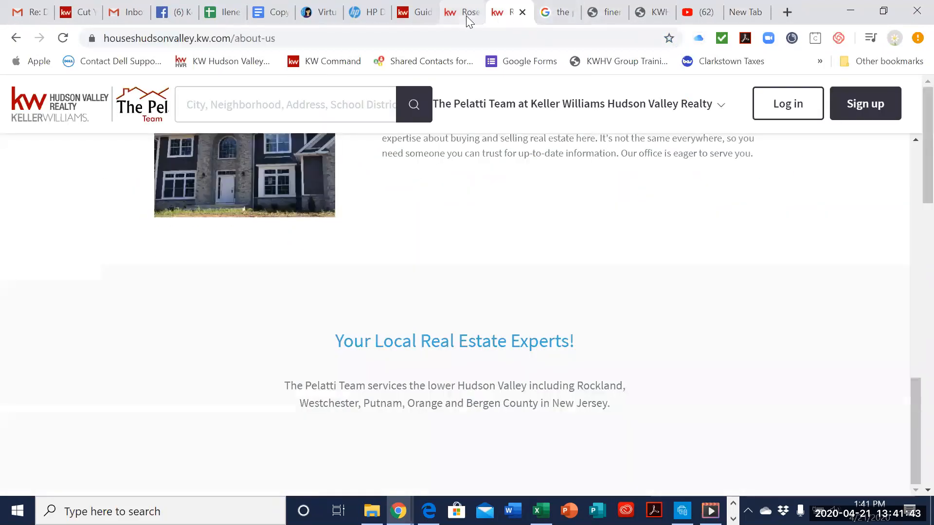
left_click(466, 13)
left_click(788, 13)
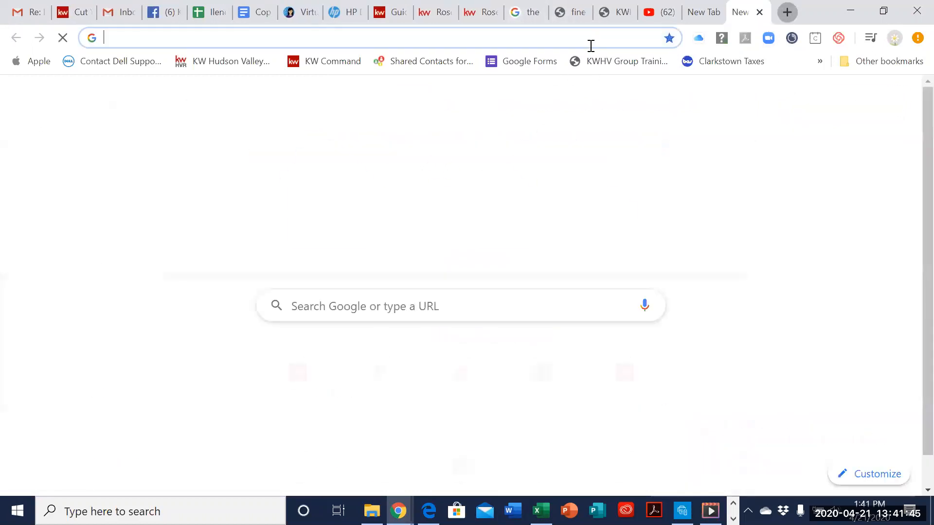
type("hosu")
key("BackSpace")
key("BackSpace")
type("u")
key("Return")
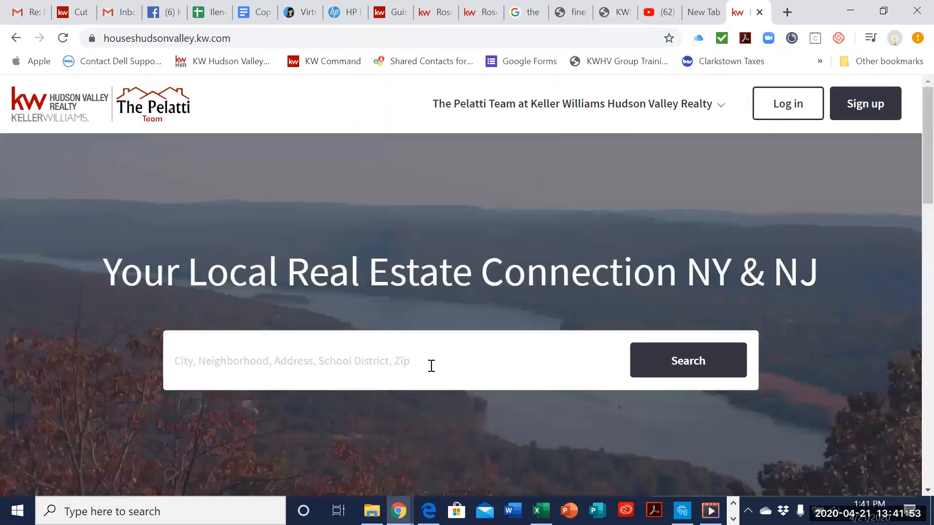
scroll(450, 354, "down", 1)
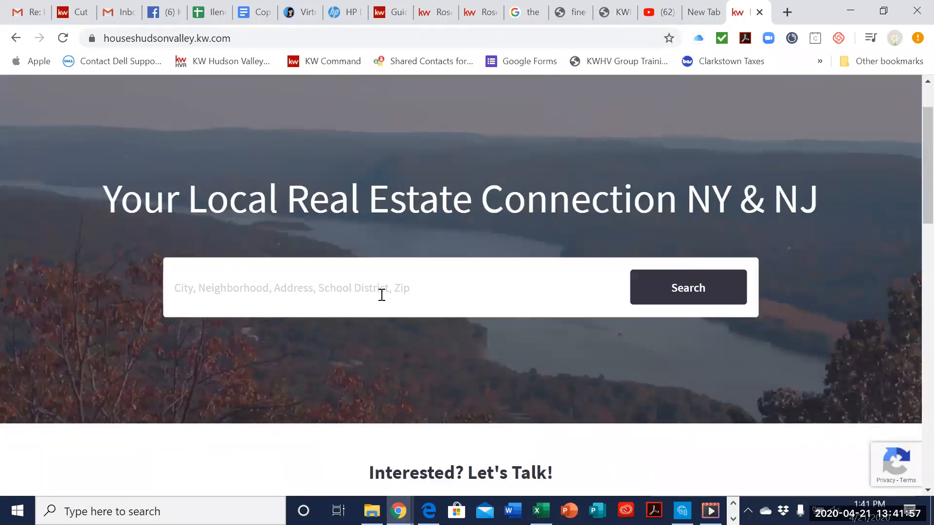
left_click(382, 294)
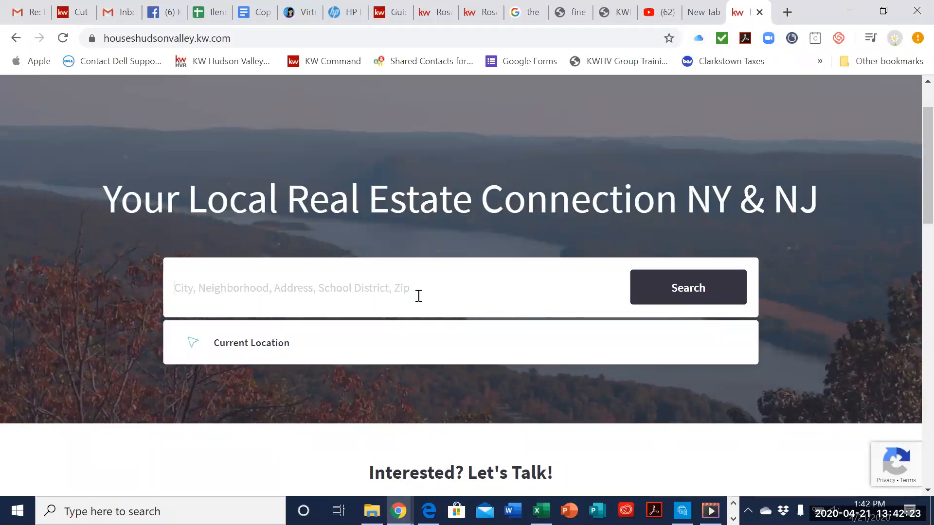
left_click(704, 11)
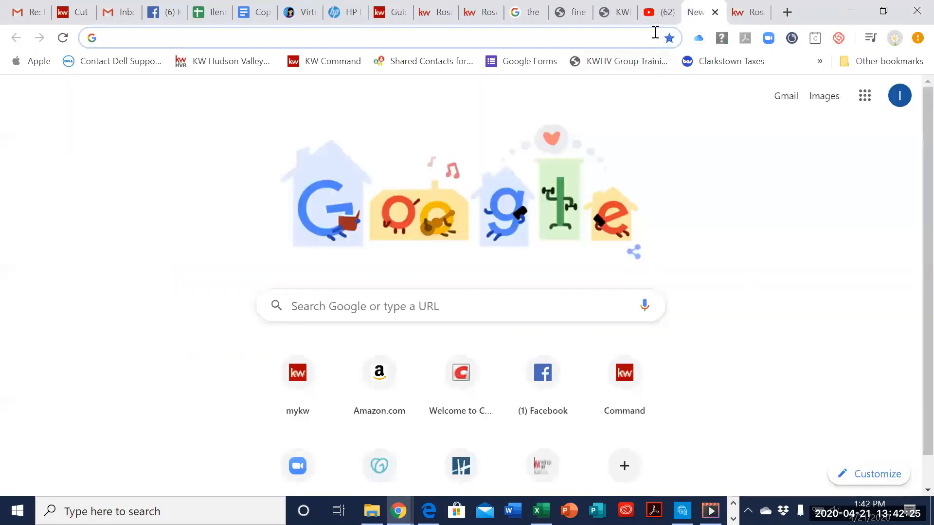
left_click(657, 12)
left_click(603, 15)
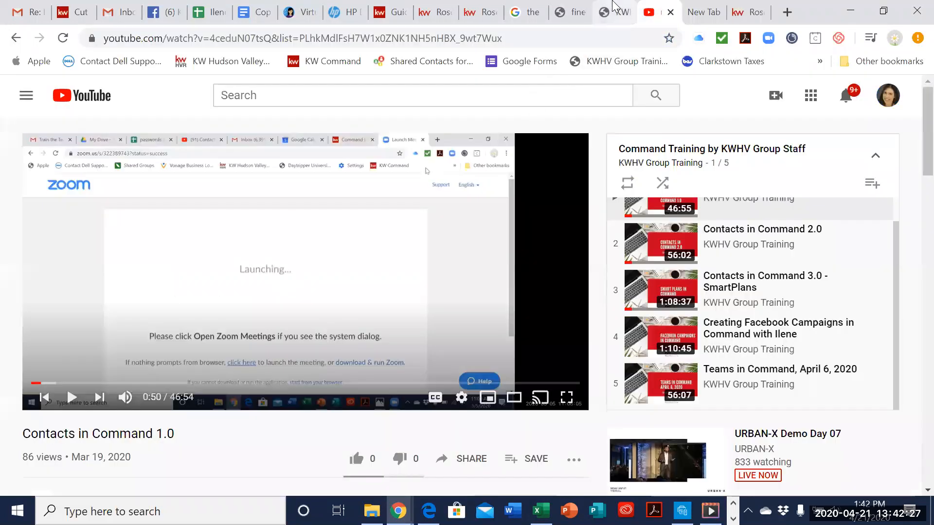
left_click(565, 19)
left_click(537, 20)
left_click(494, 20)
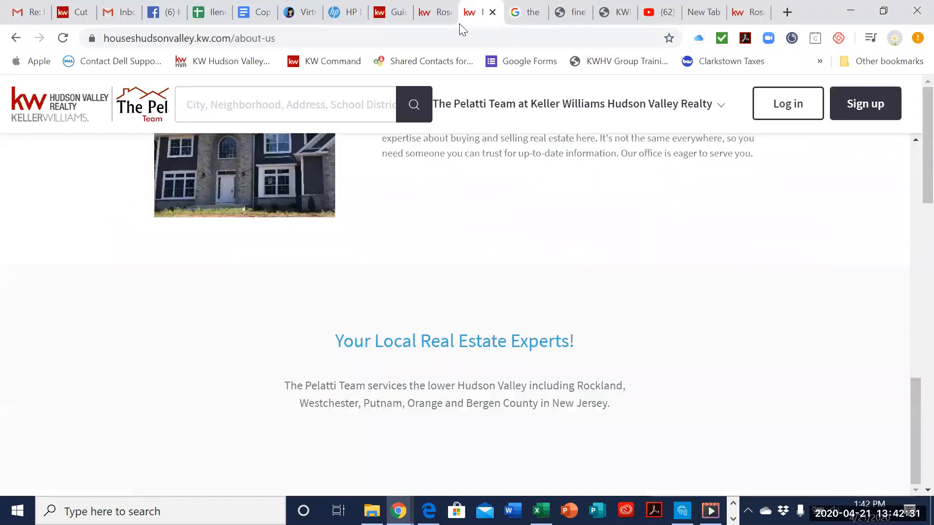
left_click(417, 15)
left_click(729, 12)
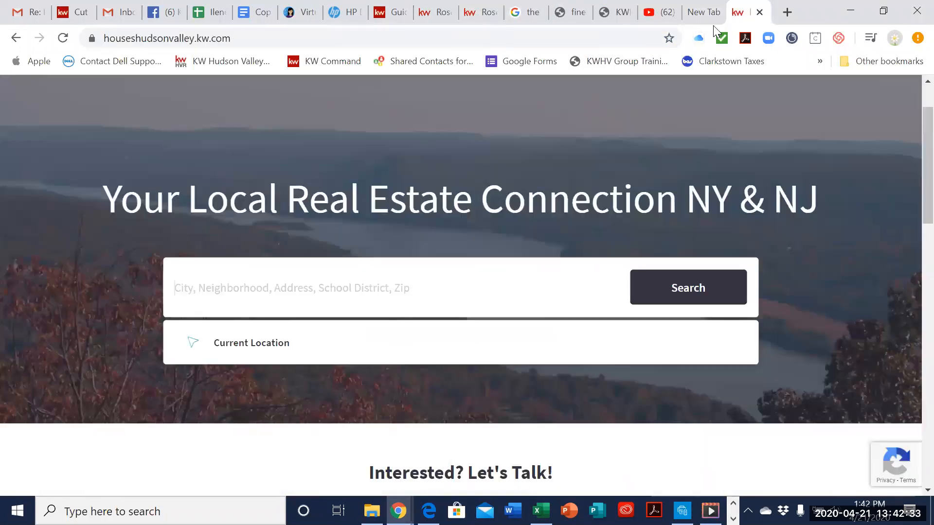
Step: Return to Command, search Contacts by the contact's first name and open the record marked with an Agent Site Connection
left_click(394, 15)
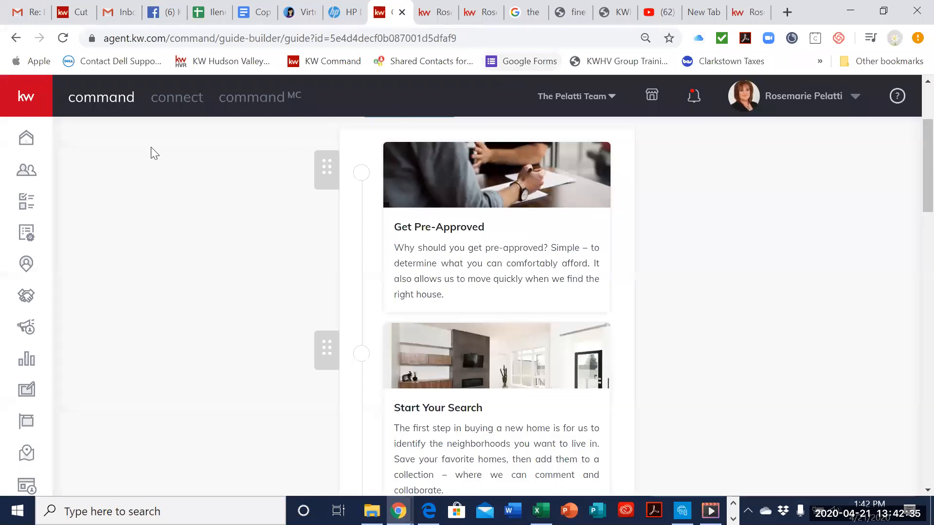
left_click(26, 175)
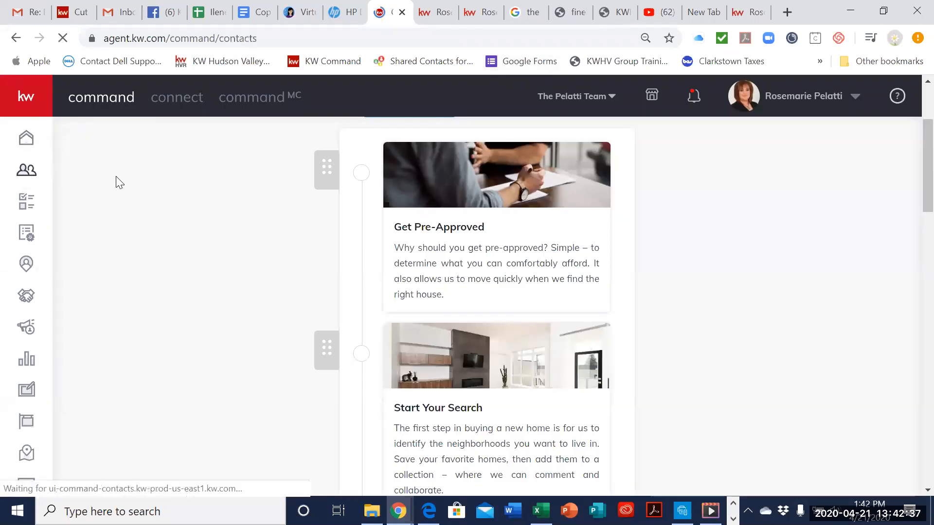
left_click(176, 189)
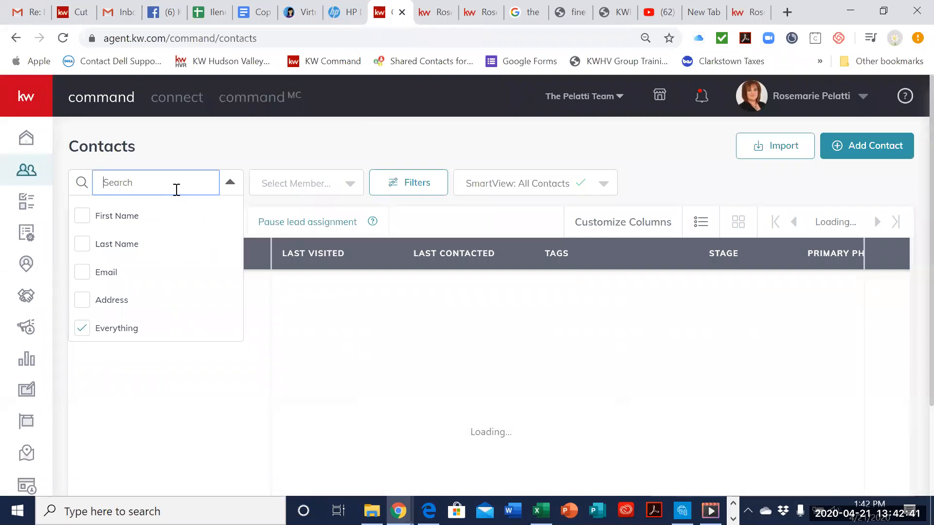
type("ilene")
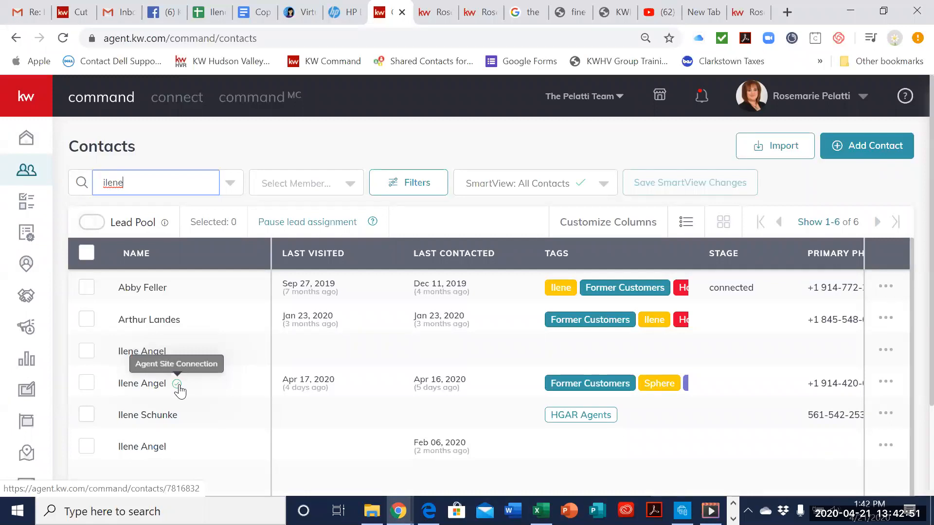
left_click(159, 389)
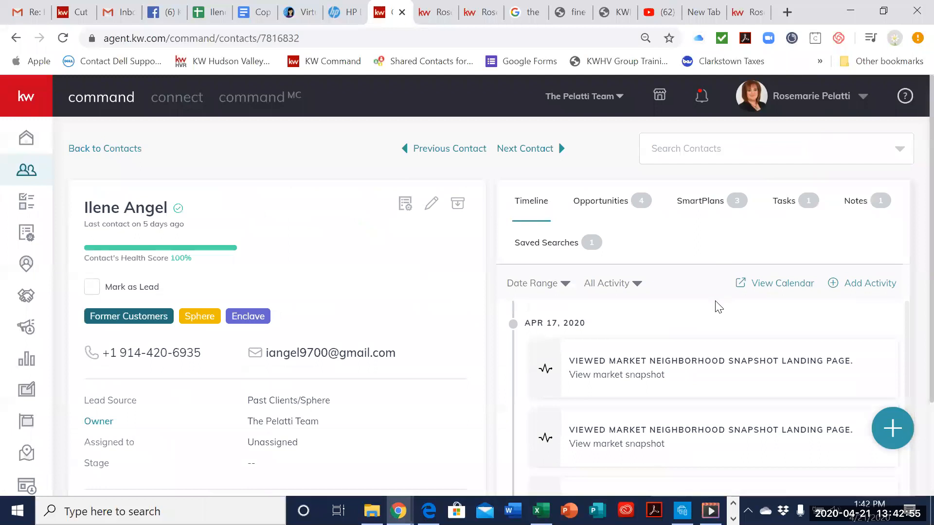
Step: Examine the contact's Timeline for agent site activity such as neighborhood searches and market snapshot views, back through March 2020
scroll(760, 347, "down", 10)
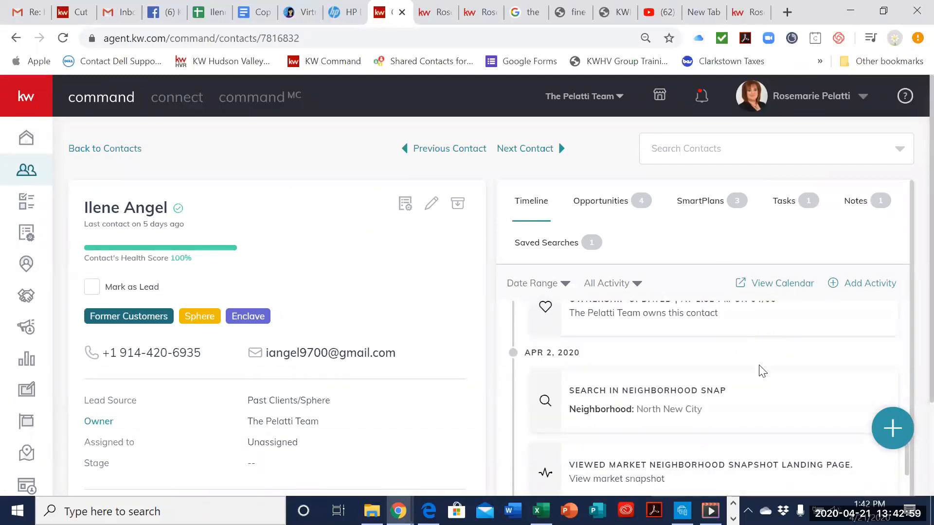
scroll(760, 374, "down", 4)
scroll(760, 375, "down", 6)
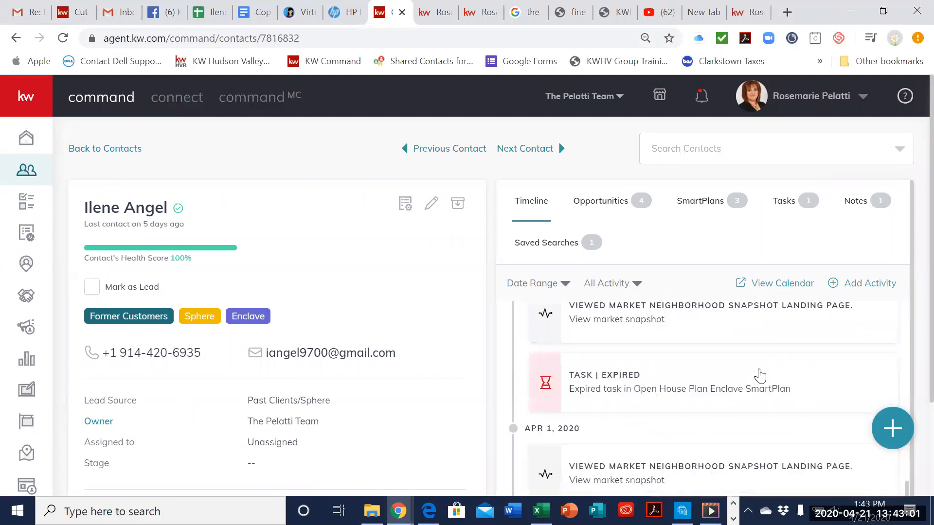
scroll(761, 375, "down", 5)
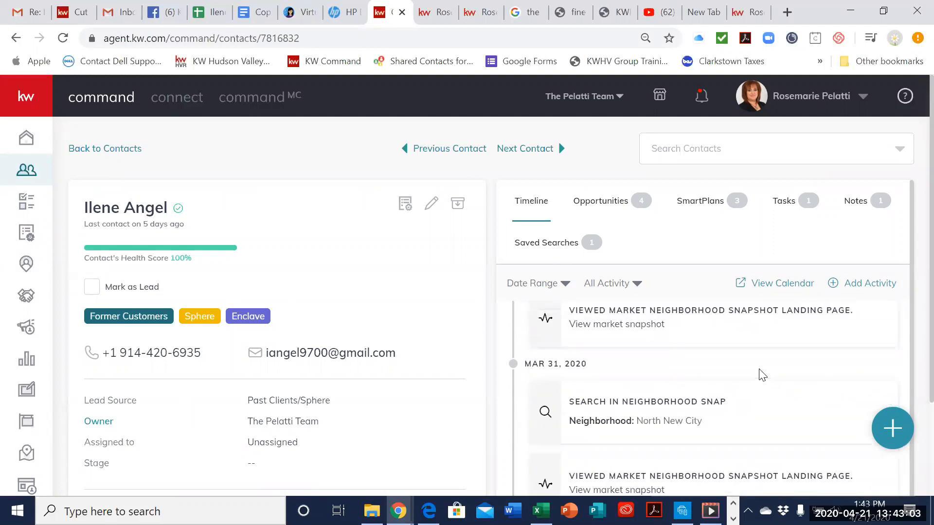
scroll(762, 374, "down", 5)
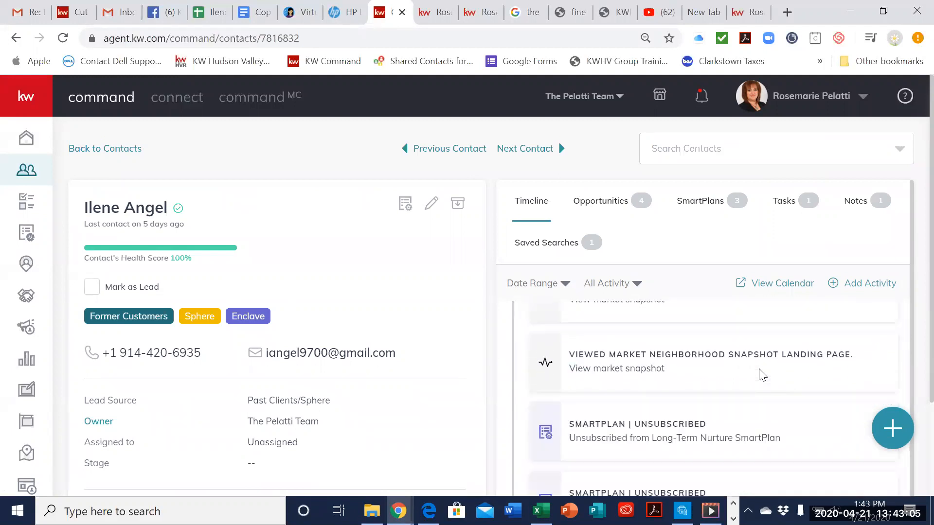
scroll(762, 375, "down", 6)
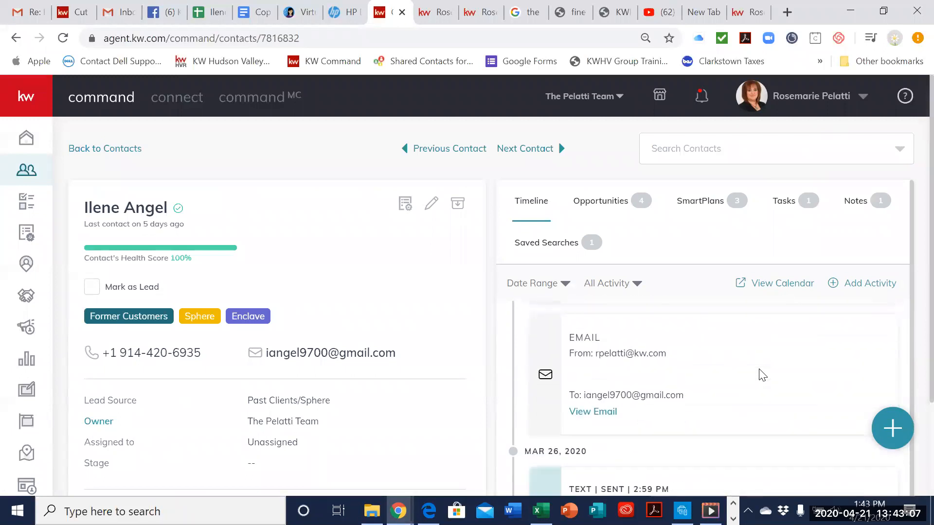
scroll(761, 375, "down", 5)
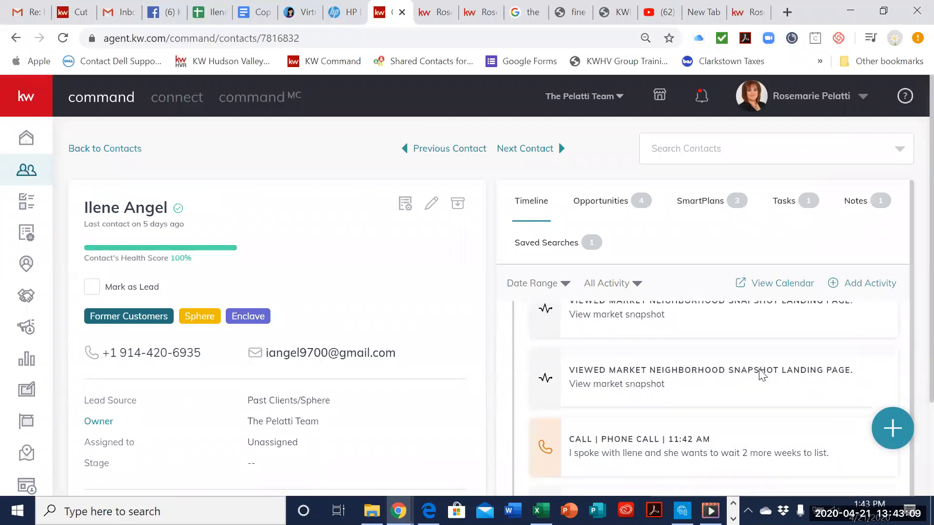
scroll(762, 375, "down", 5)
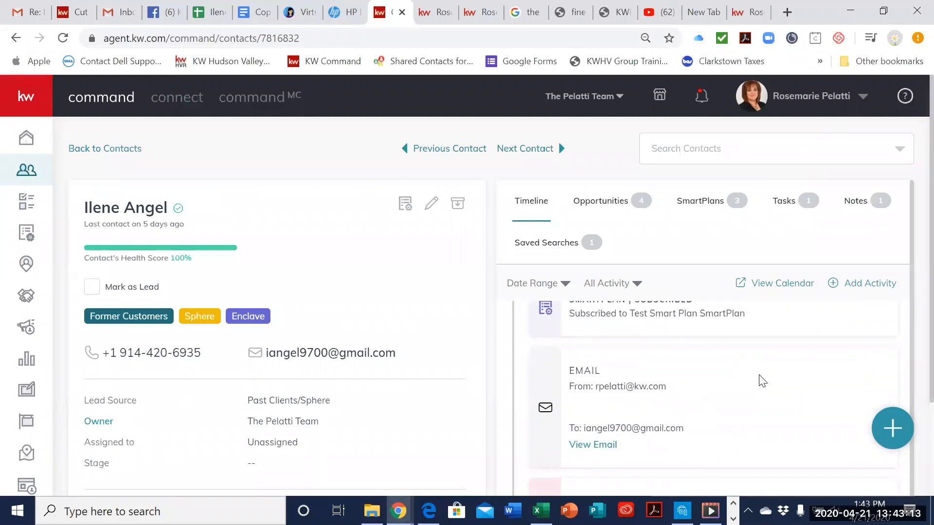
scroll(762, 377, "up", 1)
scroll(761, 378, "down", 8)
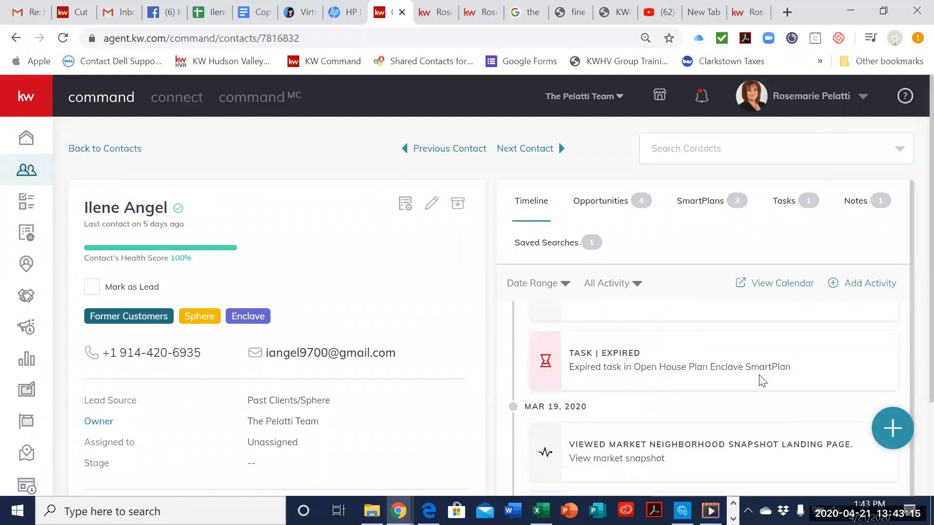
scroll(760, 375, "down", 8)
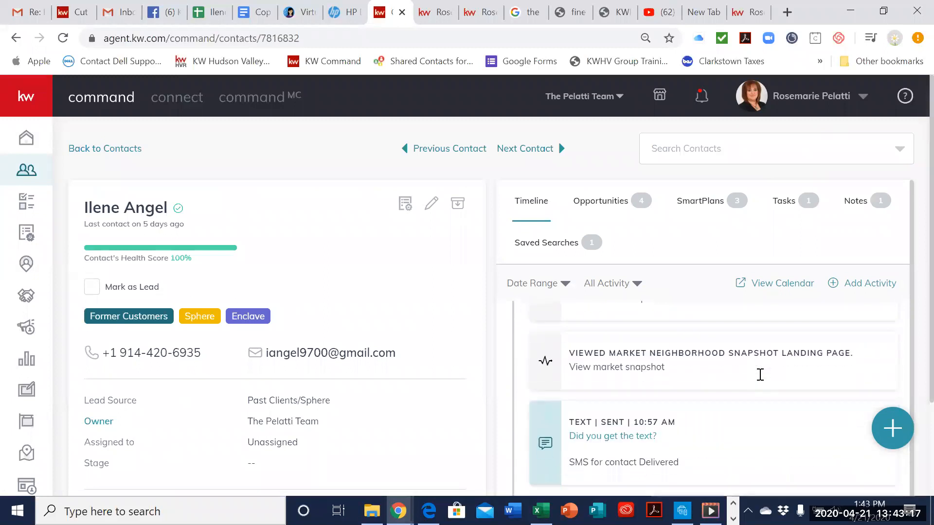
Step: From the contact's Timeline, open the listing viewed on Feb 28, 2020, then return to the contact record
scroll(759, 384, "down", 2)
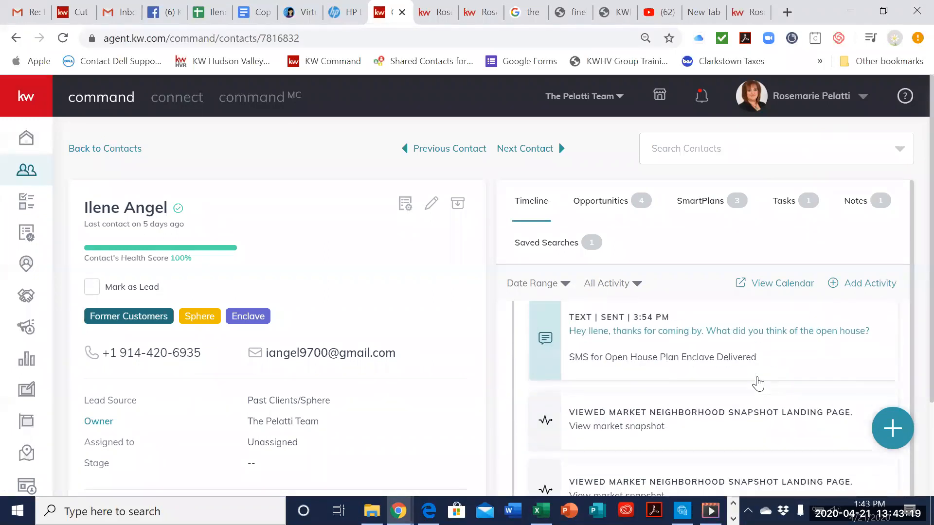
scroll(762, 383, "down", 5)
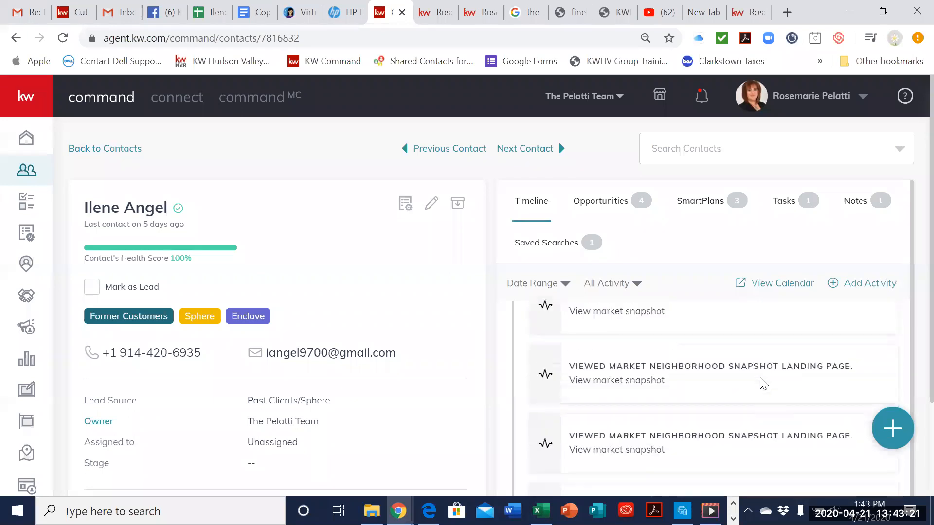
scroll(791, 416, "down", 6)
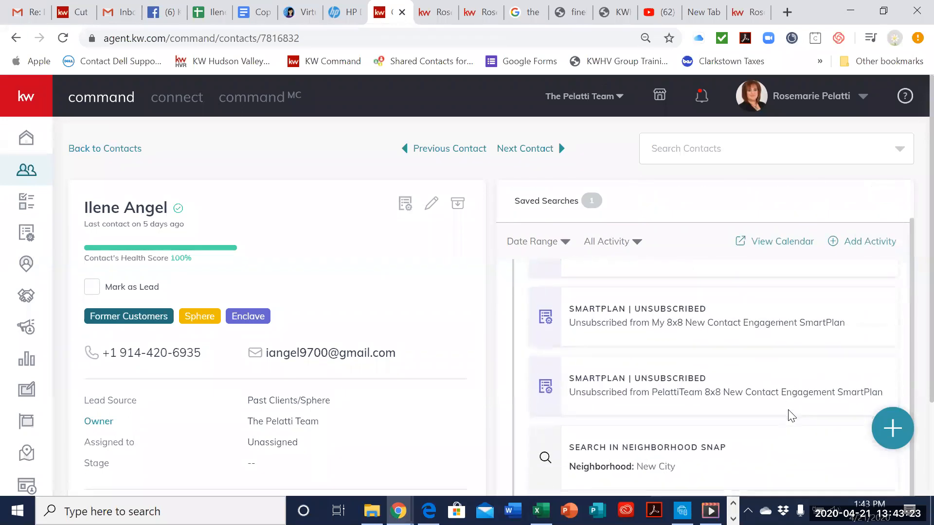
scroll(792, 416, "down", 8)
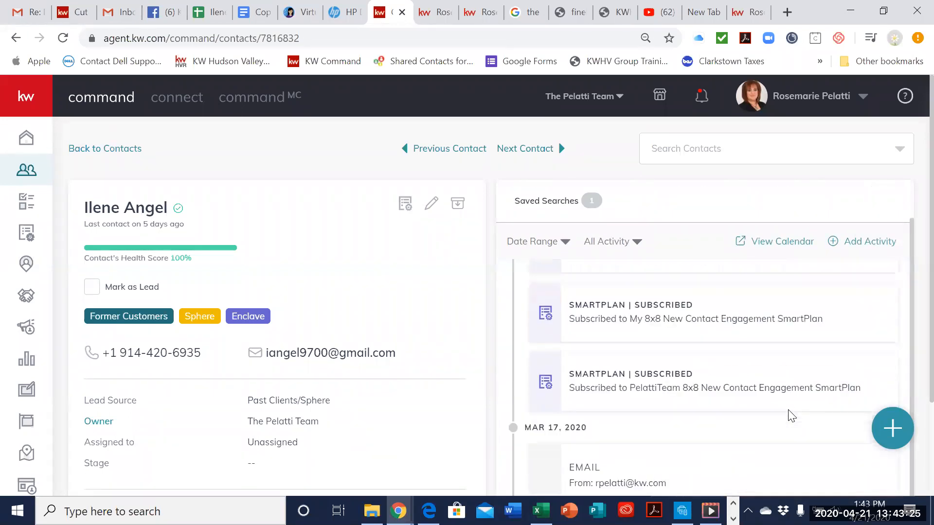
scroll(789, 417, "down", 7)
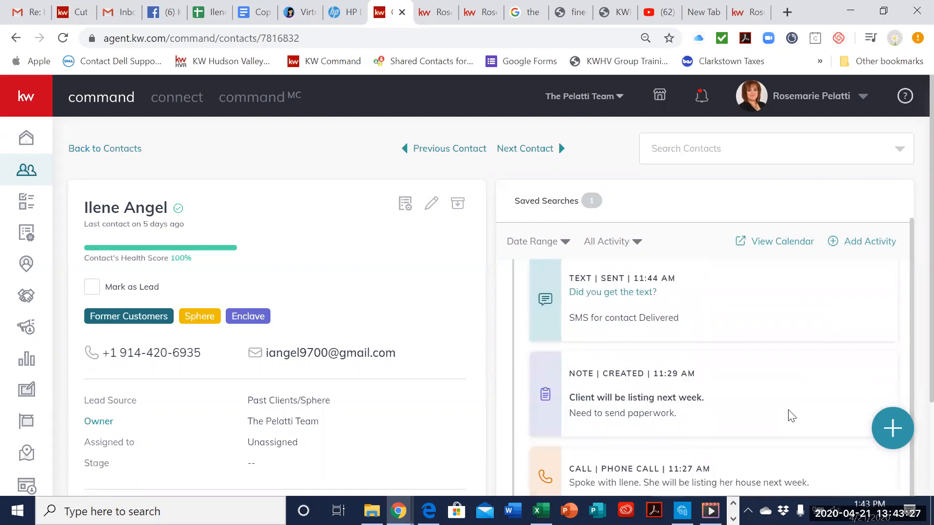
scroll(791, 416, "down", 6)
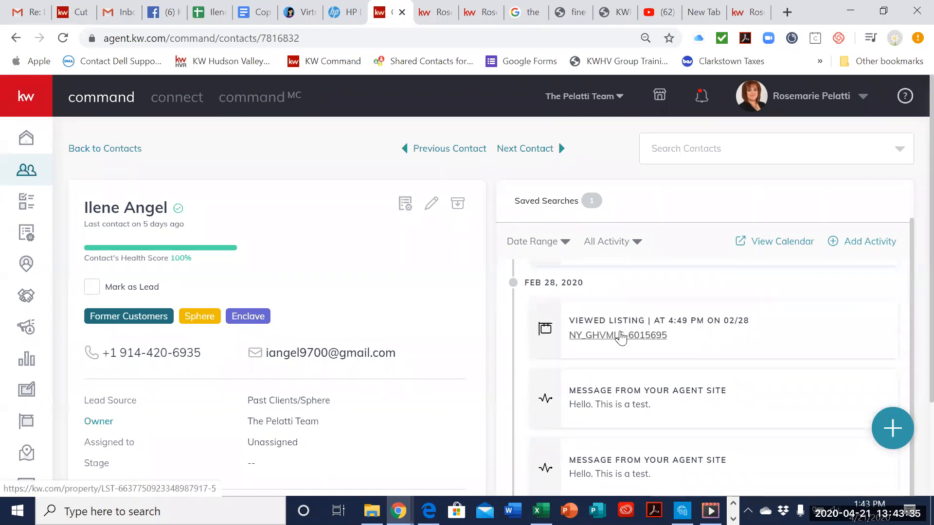
left_click(620, 335)
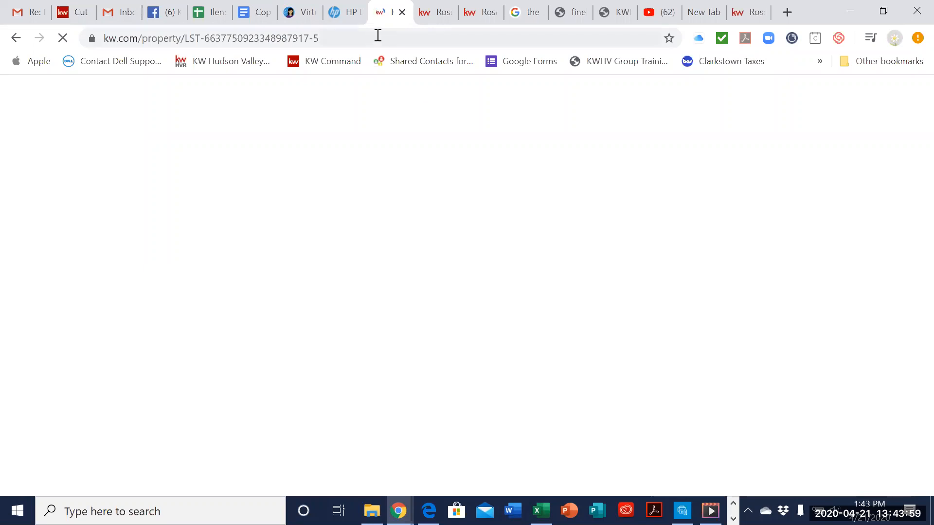
left_click(10, 43)
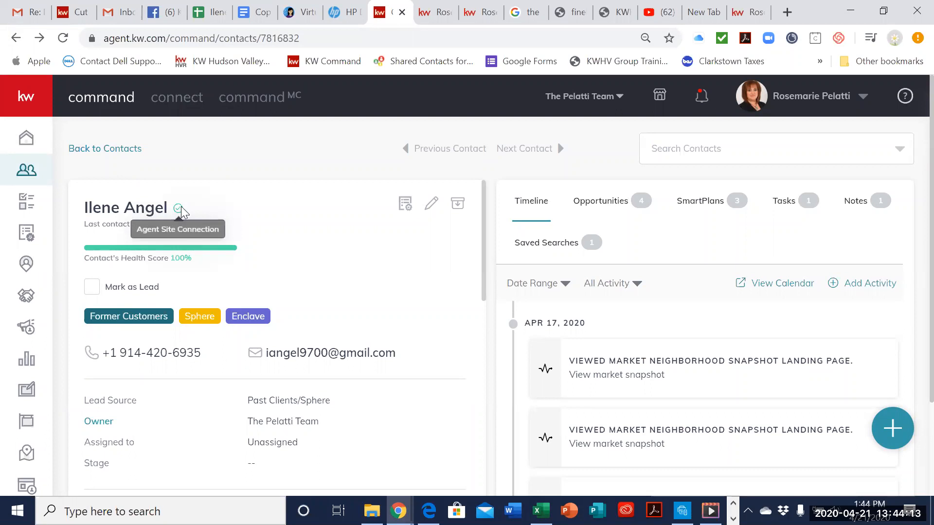
Step: Show the Timeline's activity filter options, such as Search Neighborhood, Favorited Listing and User Contact Agent
scroll(734, 330, "down", 2)
scroll(744, 292, "up", 2)
scroll(771, 253, "down", 1)
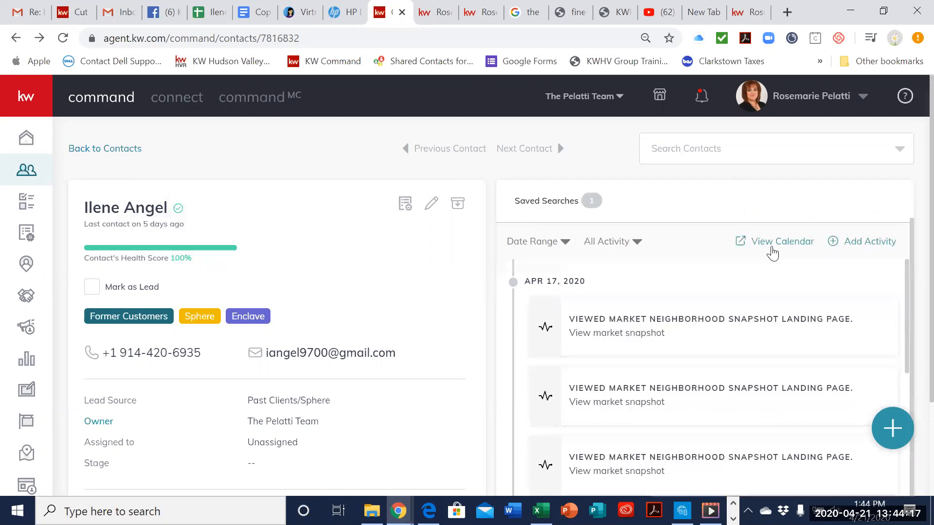
scroll(772, 252, "up", 1)
left_click(631, 288)
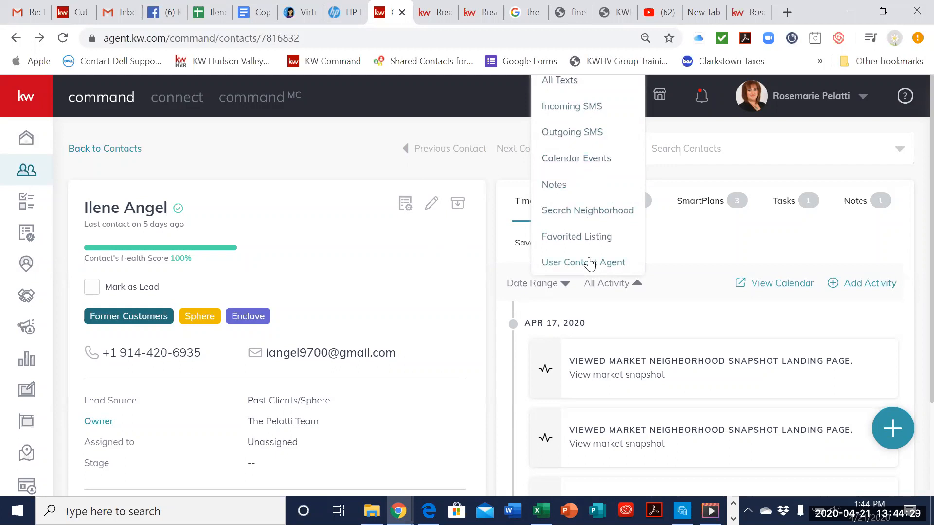
Step: Examine the contact's April 2020 Timeline entries for neighborhood searches, market snapshot views and sent texts
scroll(590, 263, "down", 2)
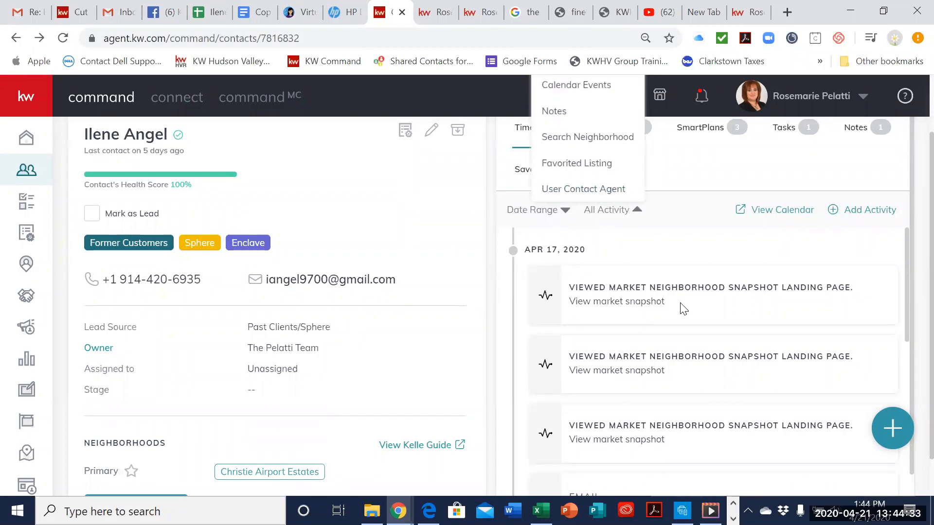
scroll(659, 321, "down", 4)
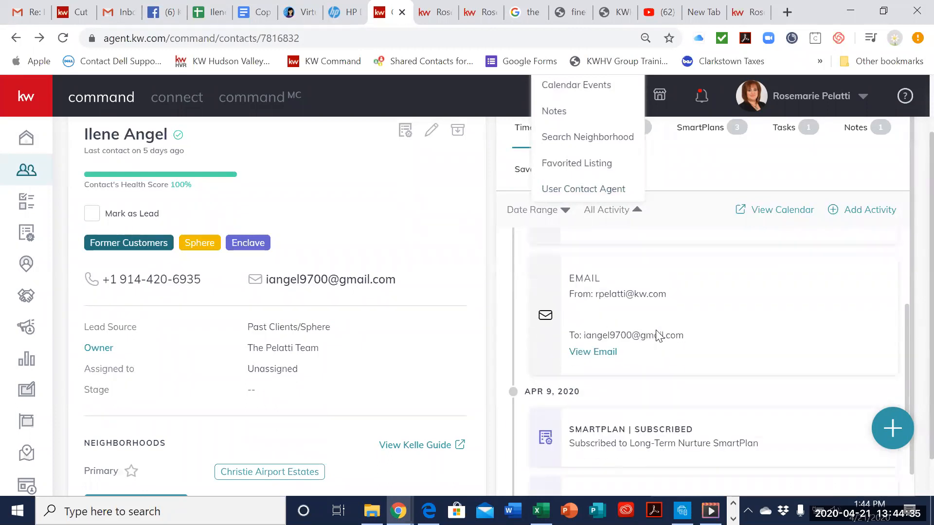
scroll(659, 336, "down", 2)
scroll(665, 309, "up", 2)
scroll(721, 386, "down", 6)
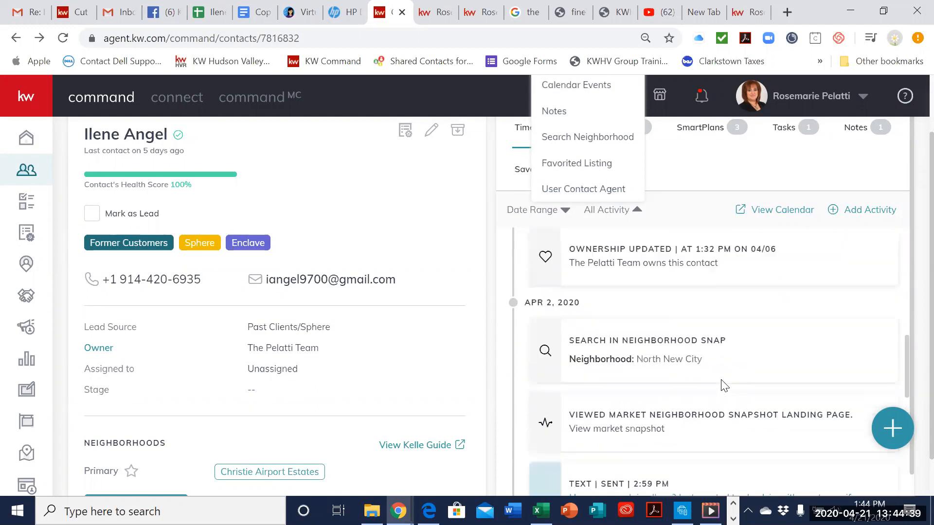
scroll(721, 385, "down", 2)
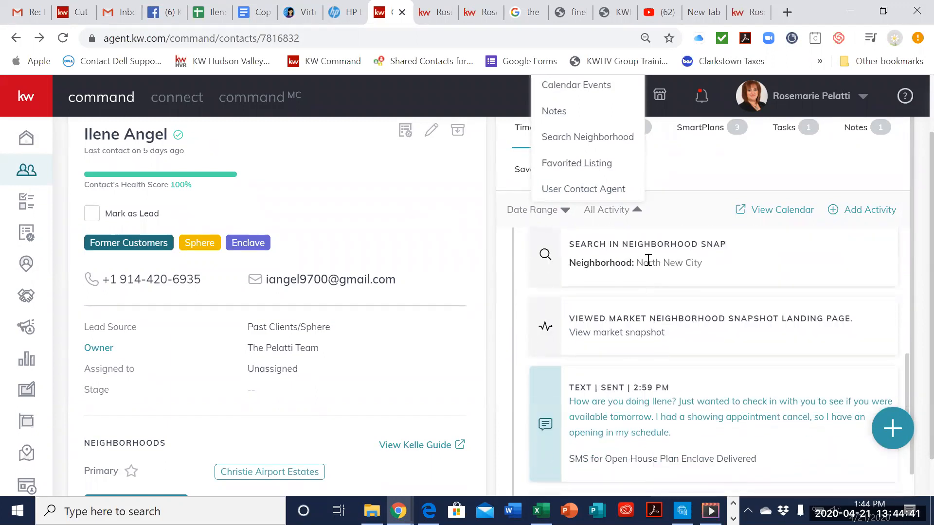
scroll(769, 319, "down", 2)
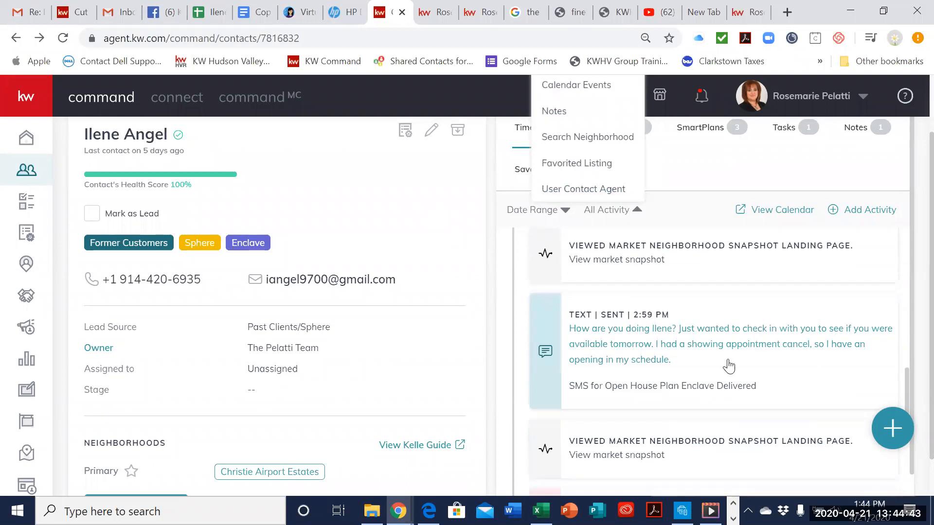
scroll(702, 398, "down", 2)
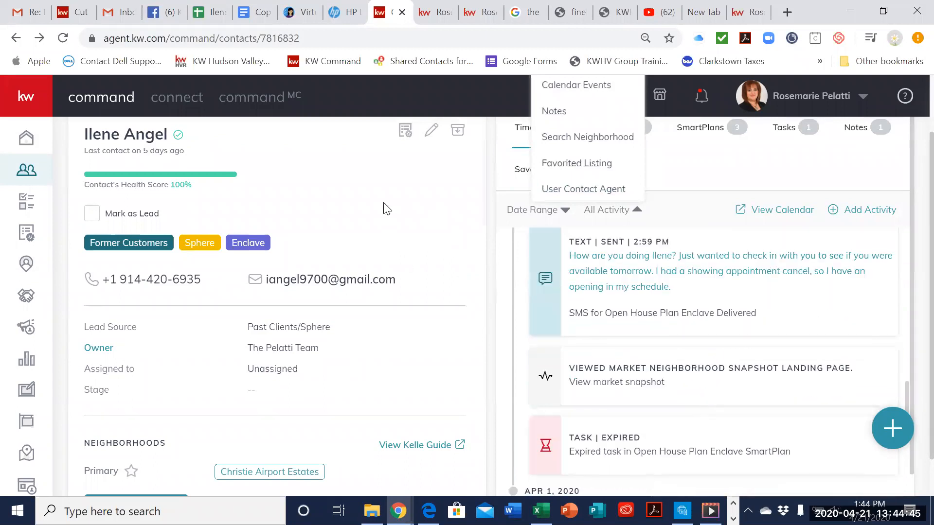
Step: Dismiss the activity filter options without choosing one and check Command's notifications
left_click(388, 109)
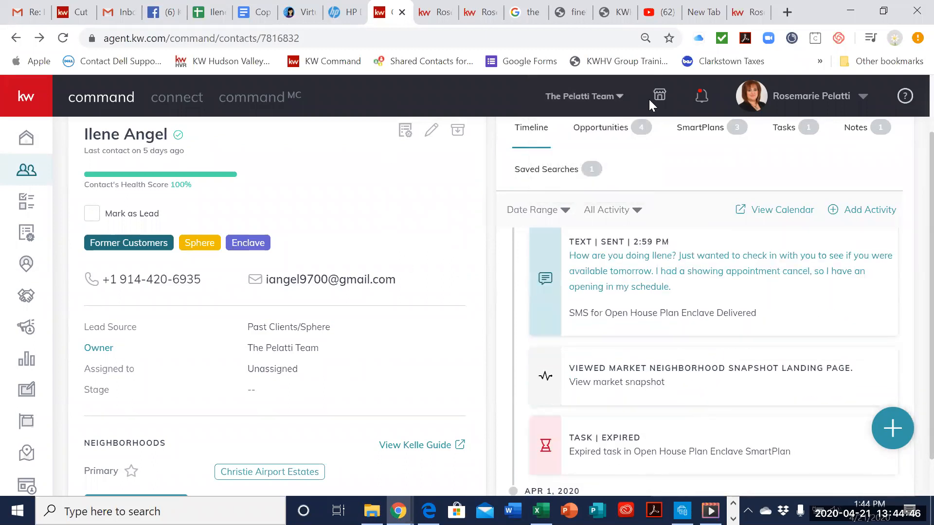
left_click(700, 103)
left_click(657, 145)
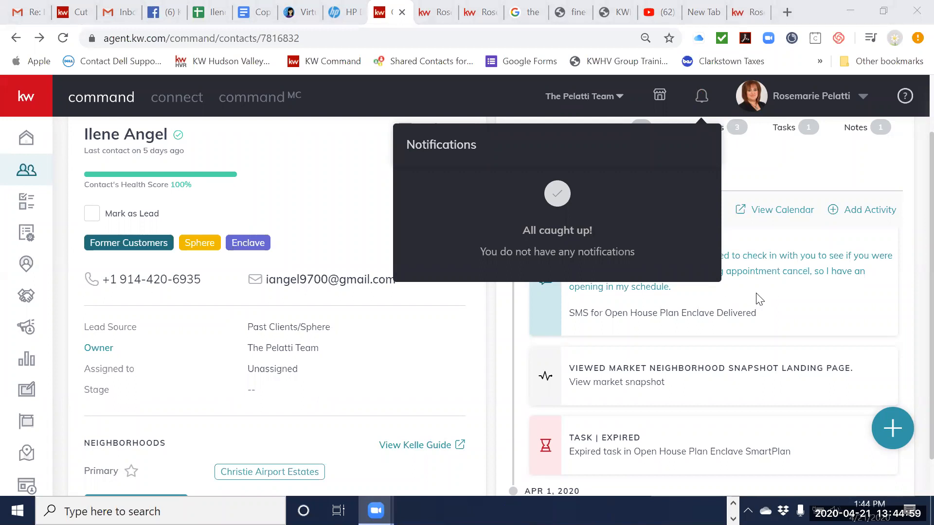
left_click(787, 13)
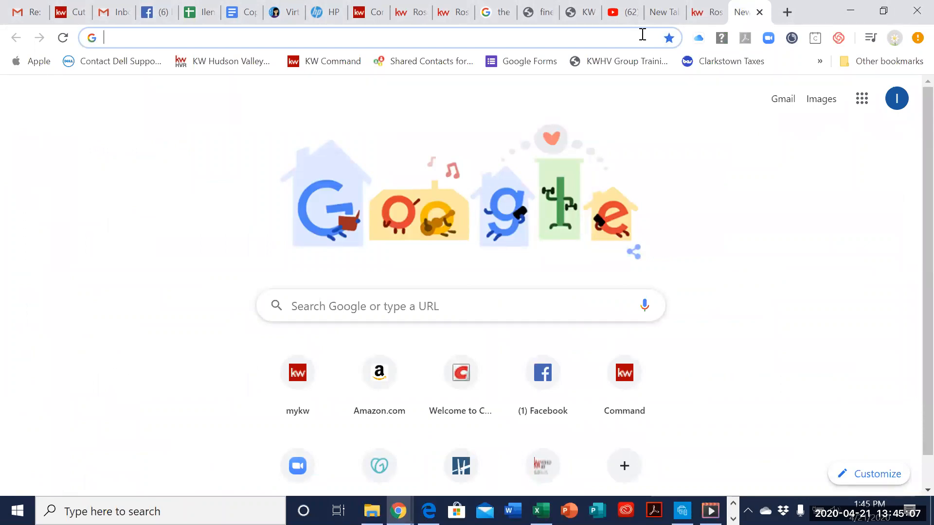
left_click(410, 13)
left_click(787, 12)
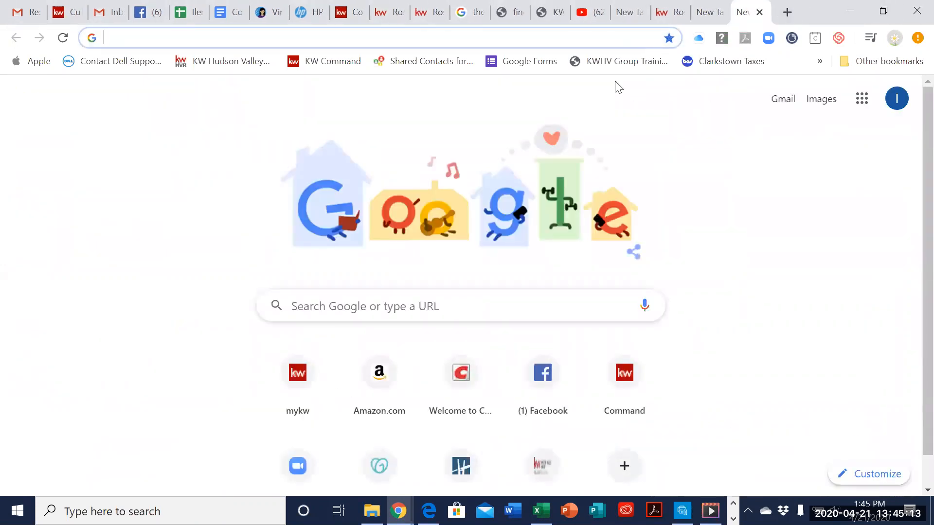
left_click(511, 37)
left_click(680, 20)
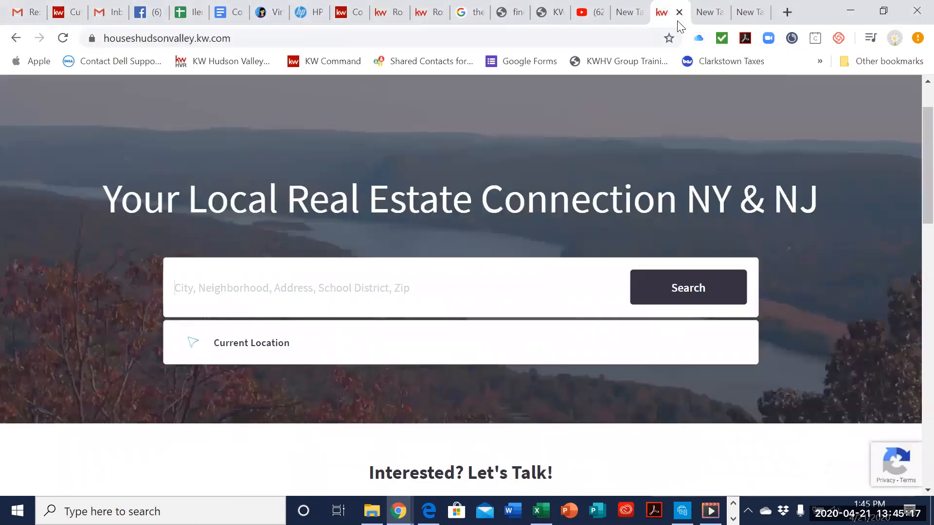
left_click(418, 17)
left_click(387, 15)
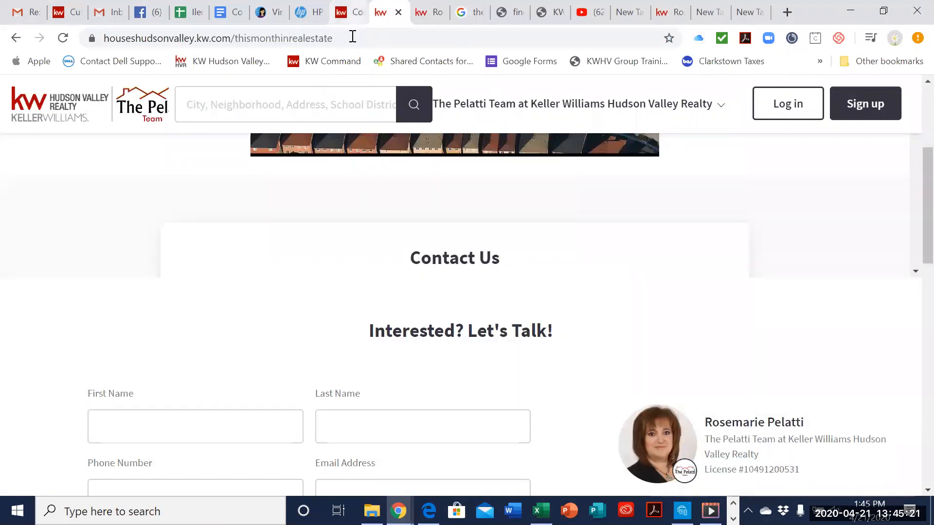
Step: Return to Command, open Agent Site Pages in Consumer and launch the configured site houseshudsonvalley.kw.com
left_click(349, 14)
scroll(10, 306, "down", 1)
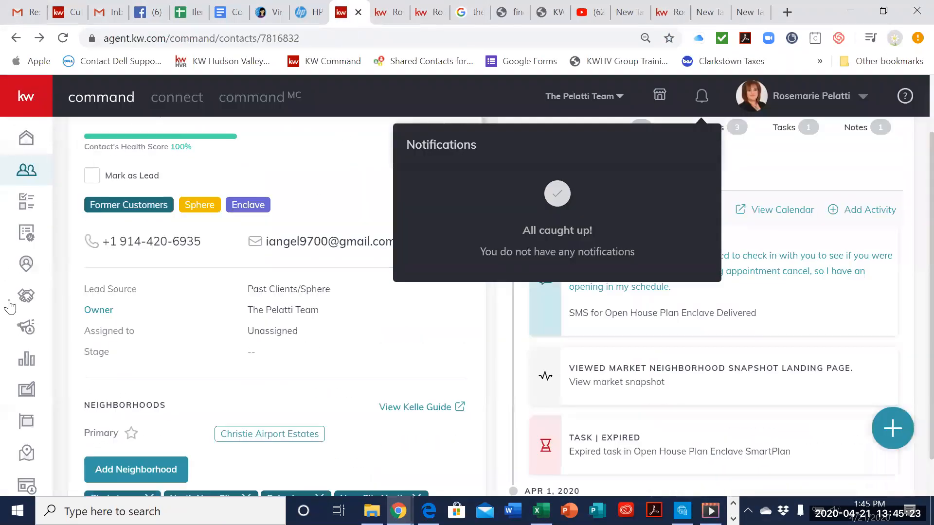
scroll(10, 306, "down", 2)
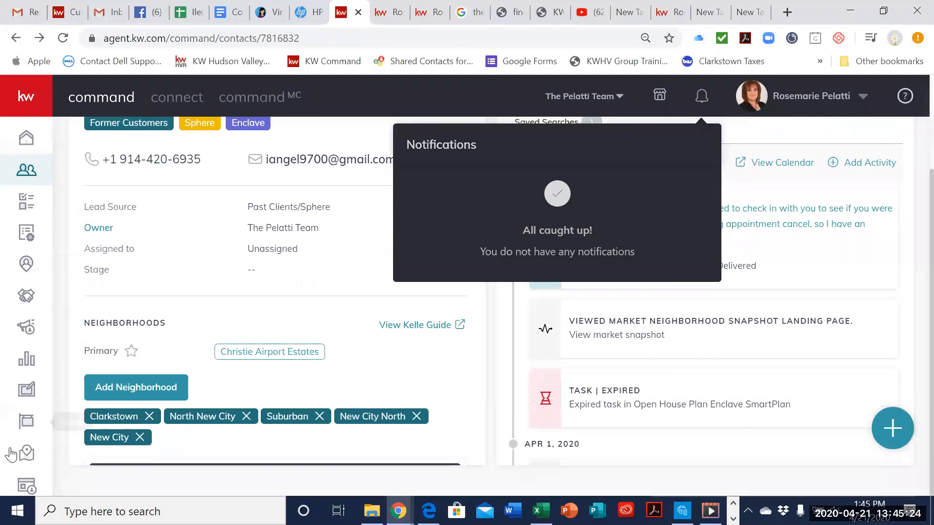
left_click(30, 488)
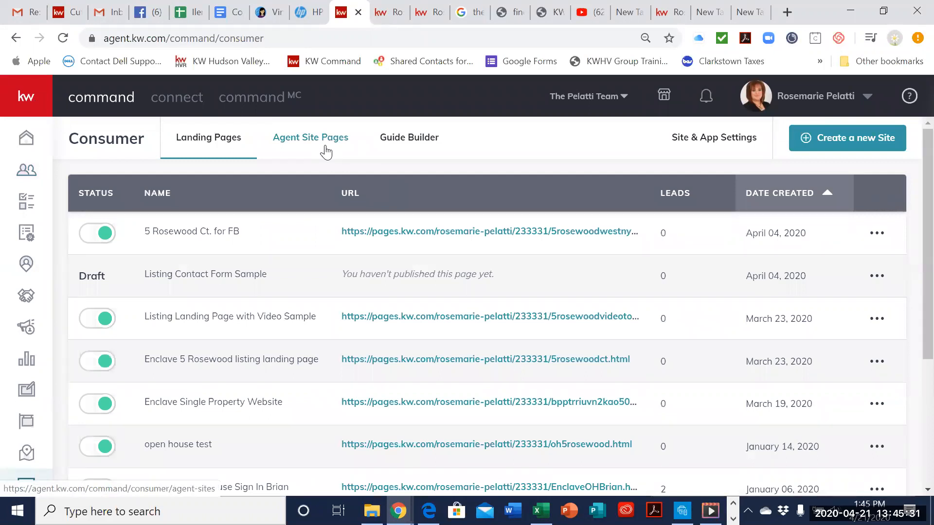
left_click(329, 145)
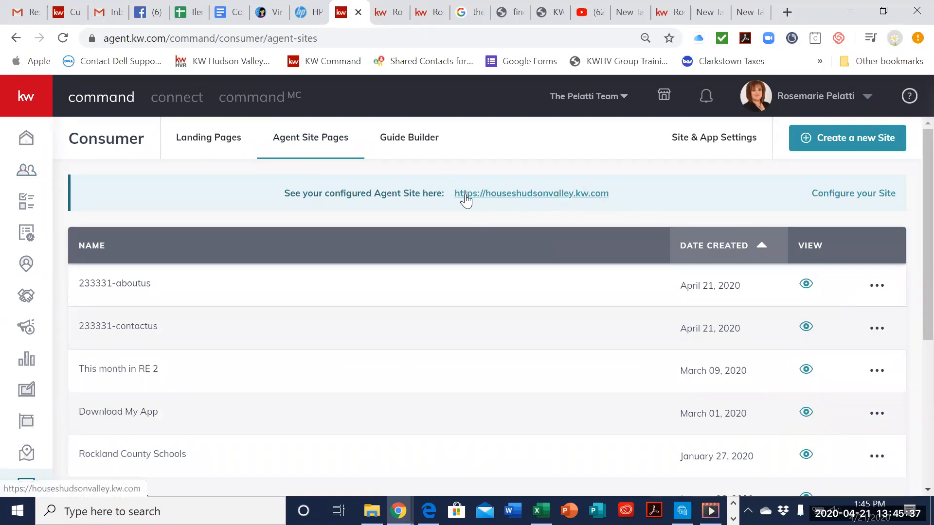
left_click(510, 193)
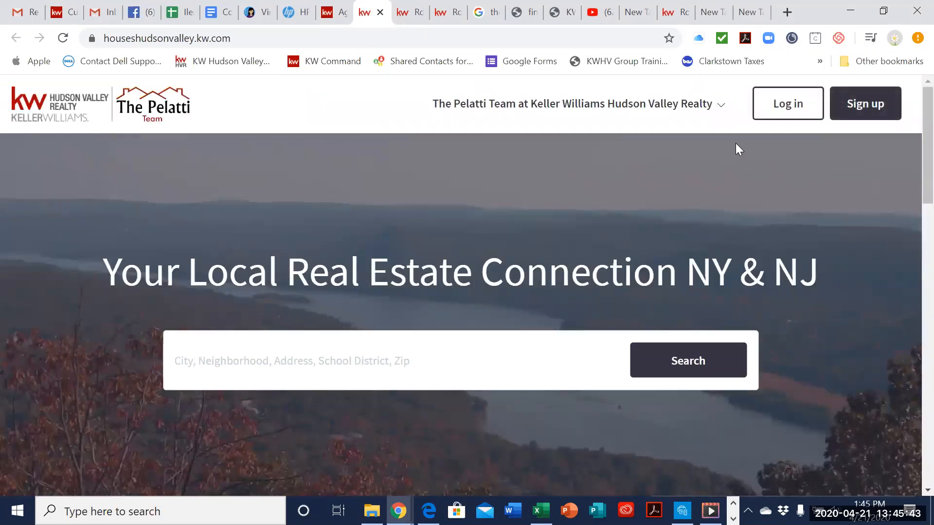
Step: View the agent site's login form for consumers and dismiss it without logging in
left_click(798, 118)
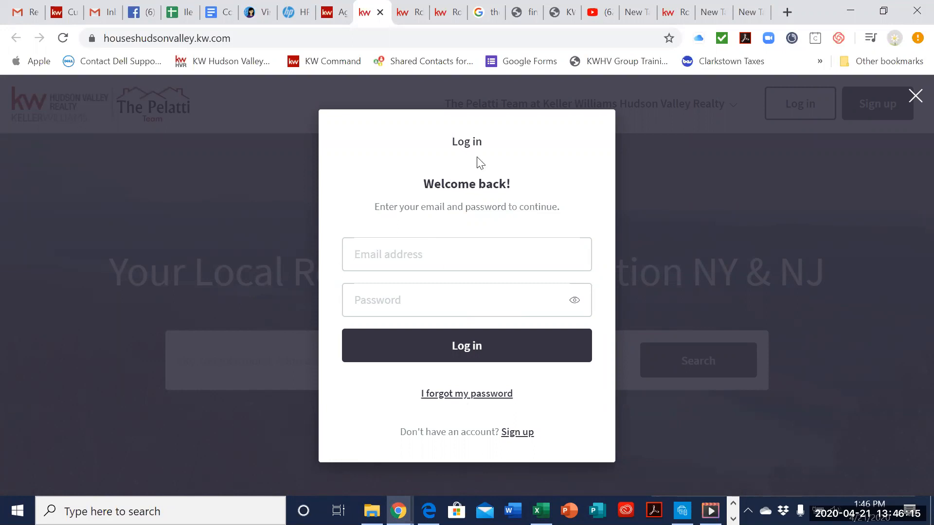
left_click(683, 155)
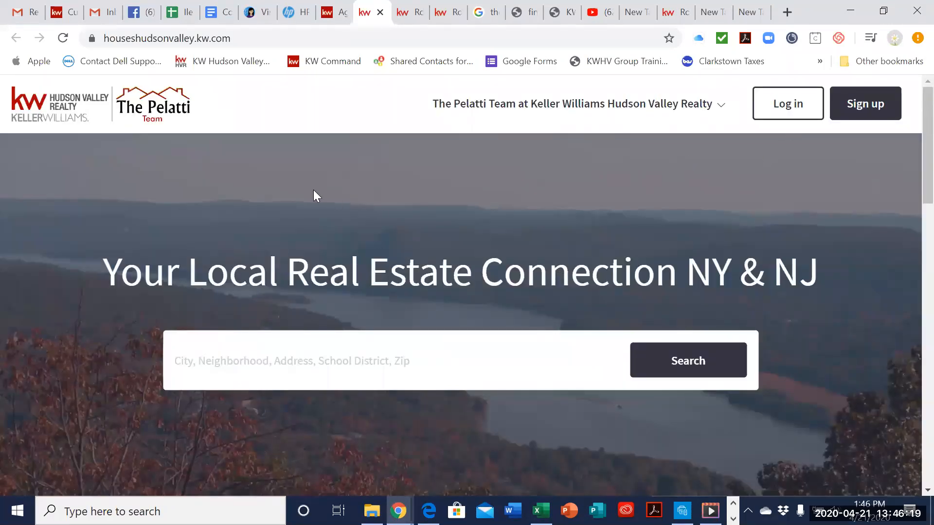
left_click(762, 109)
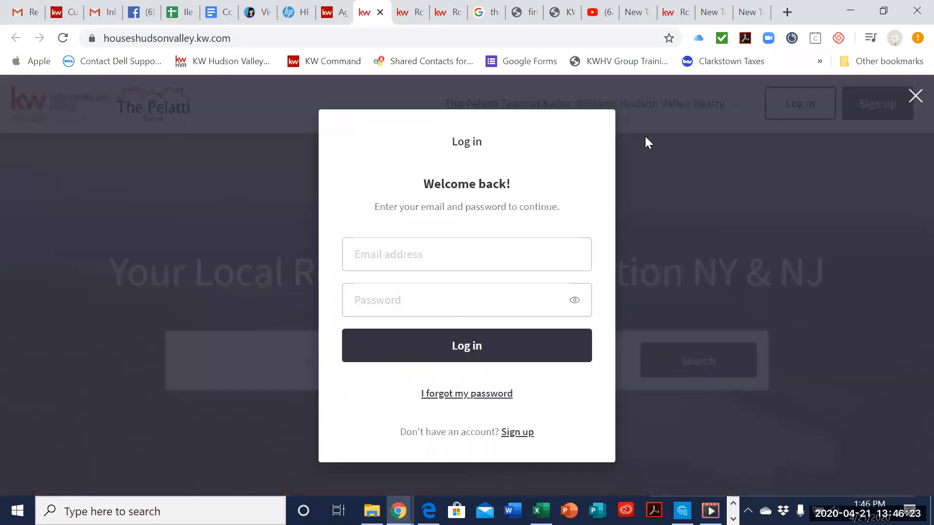
left_click(658, 146)
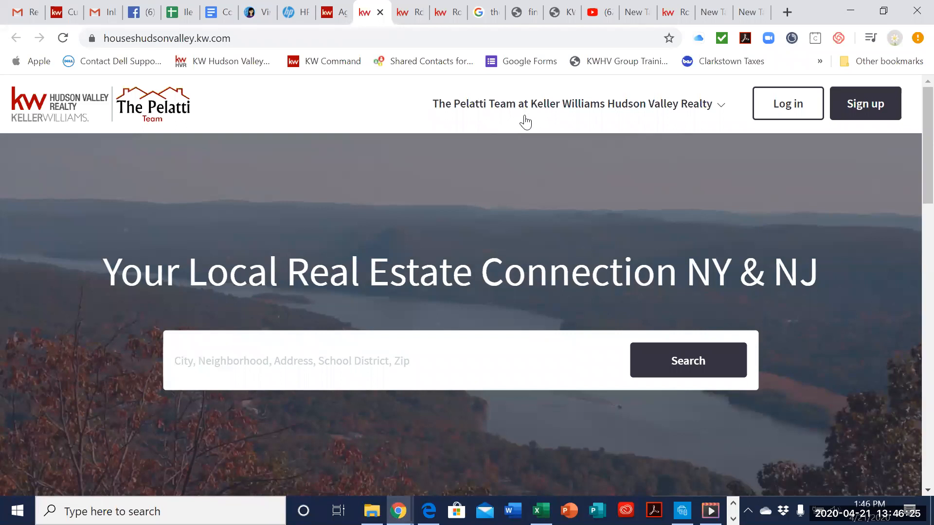
Step: Go back to Command's Agent Site Pages and close that browser tab, leaving the agent site home page open
left_click(338, 13)
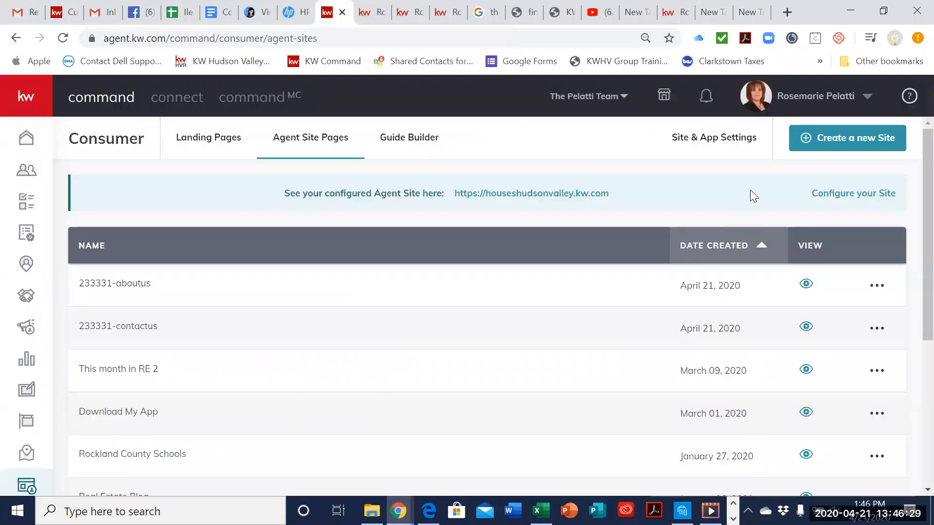
left_click(559, 471)
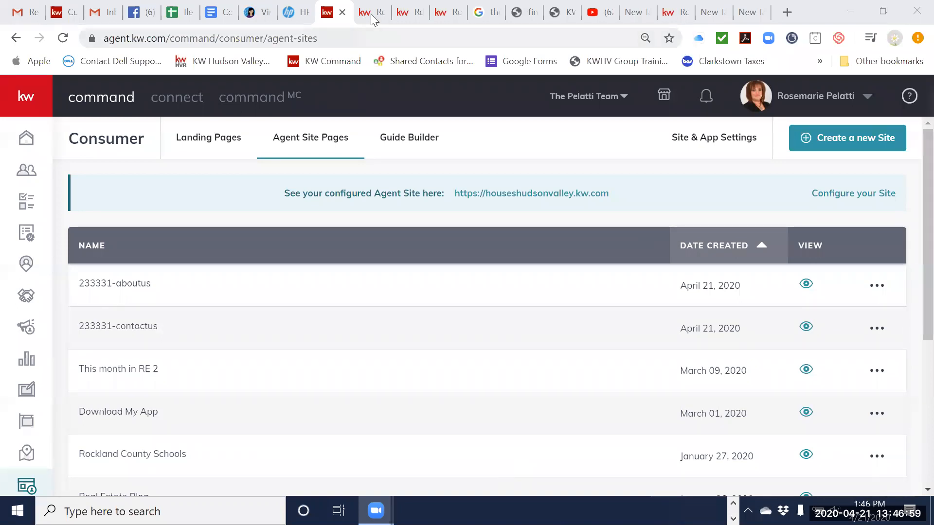
left_click(342, 13)
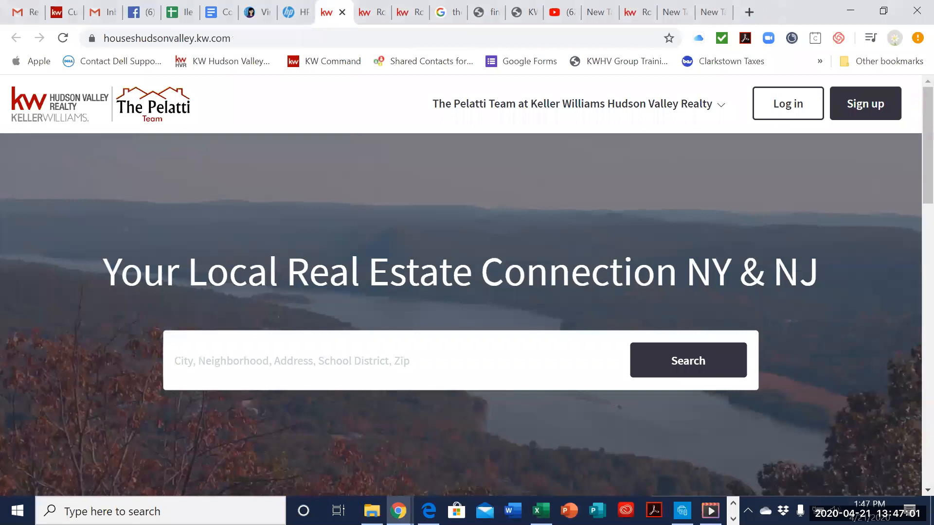